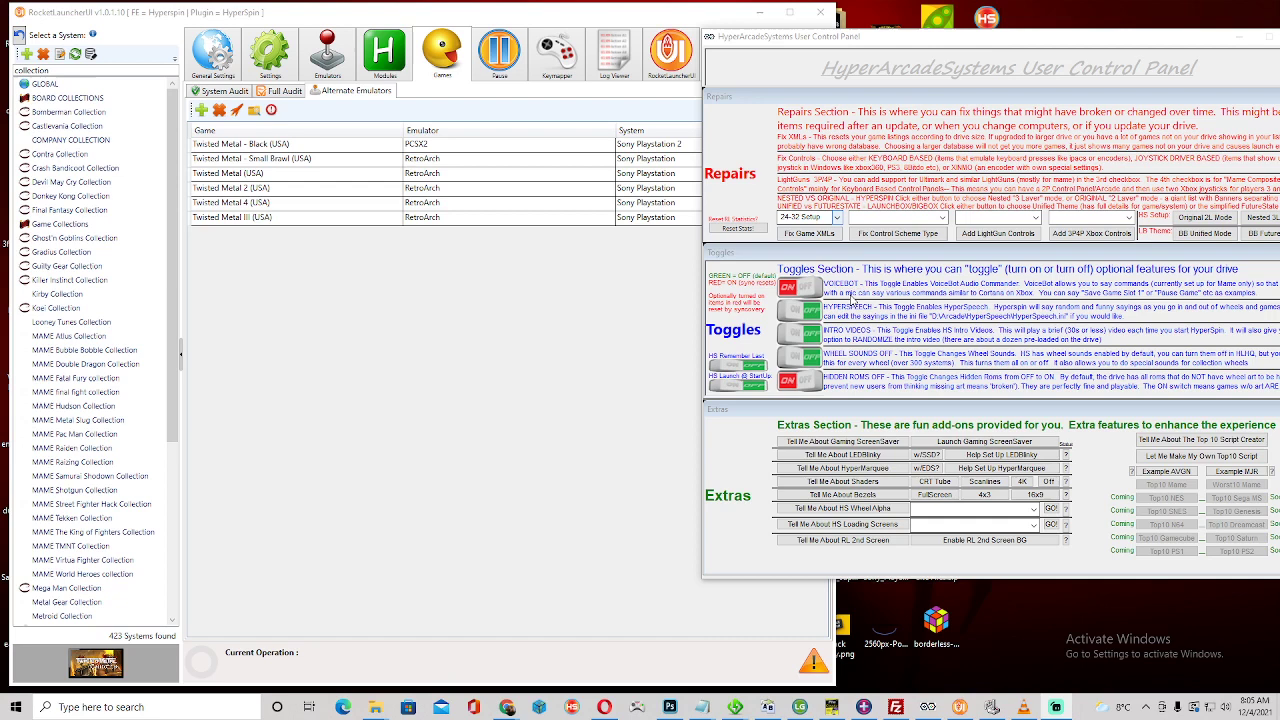
Choose the 2TB Setup in the Repairs section, fix the game XMLs and acknowledge the completion message.
click(835, 217)
click(810, 278)
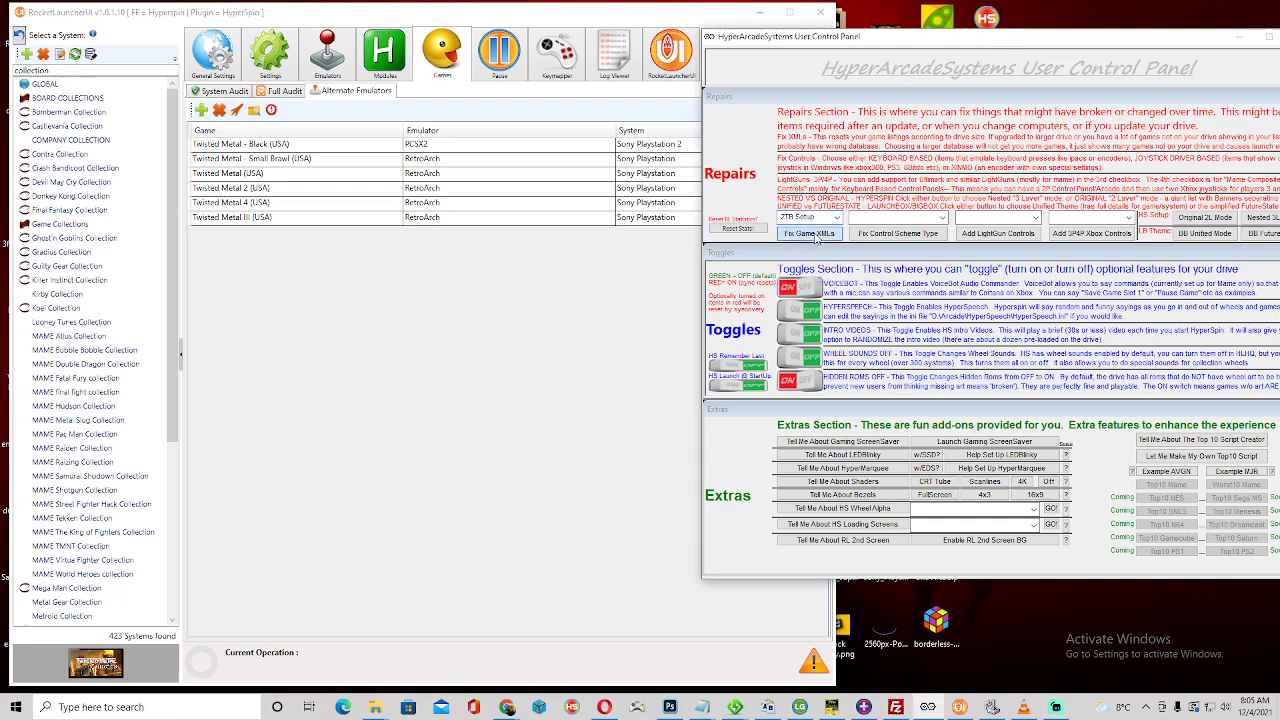
click(716, 391)
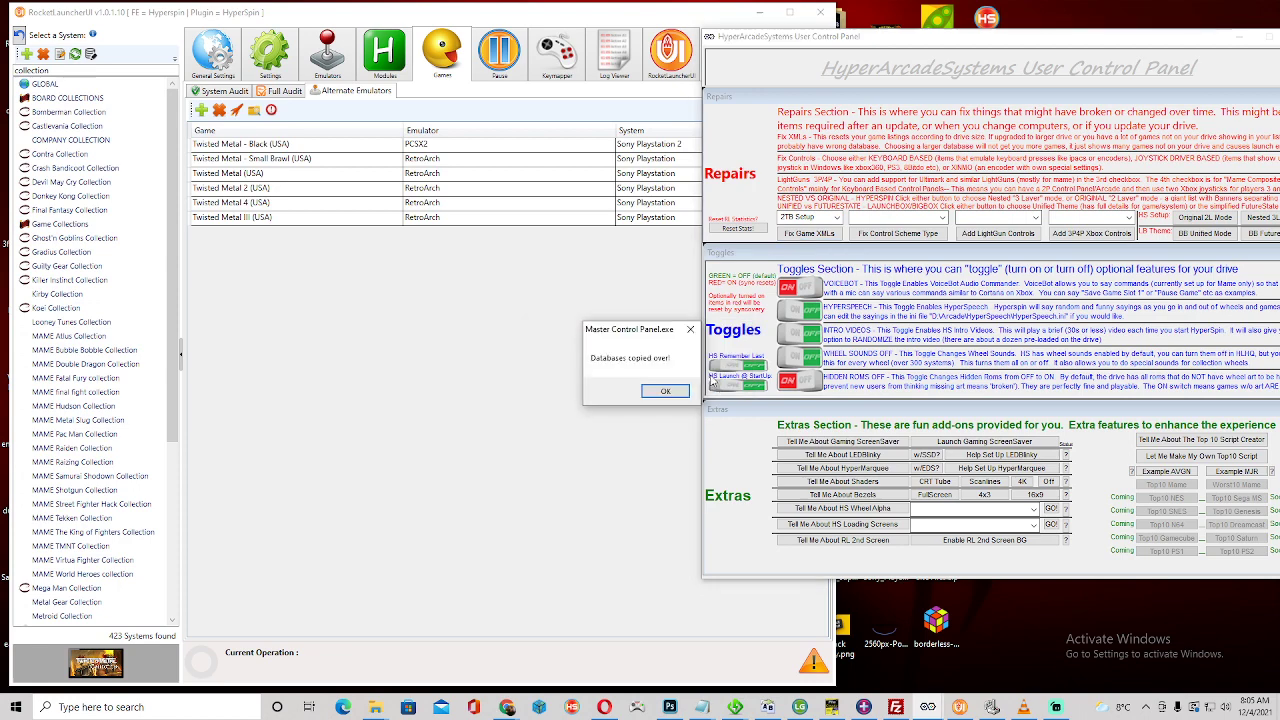
click(655, 392)
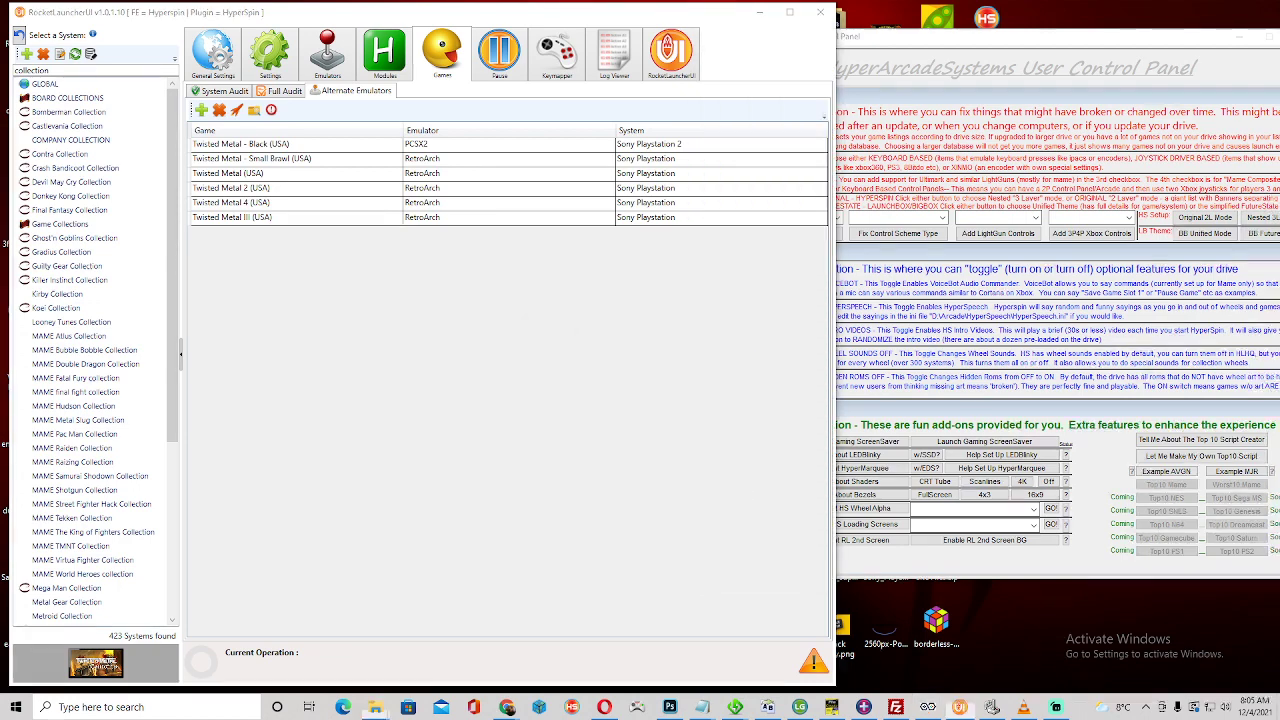
Launch CoinOPS HyperArcadeSystems.exe from the CoinOps folder and bring up the system category list.
click(375, 707)
click(257, 445)
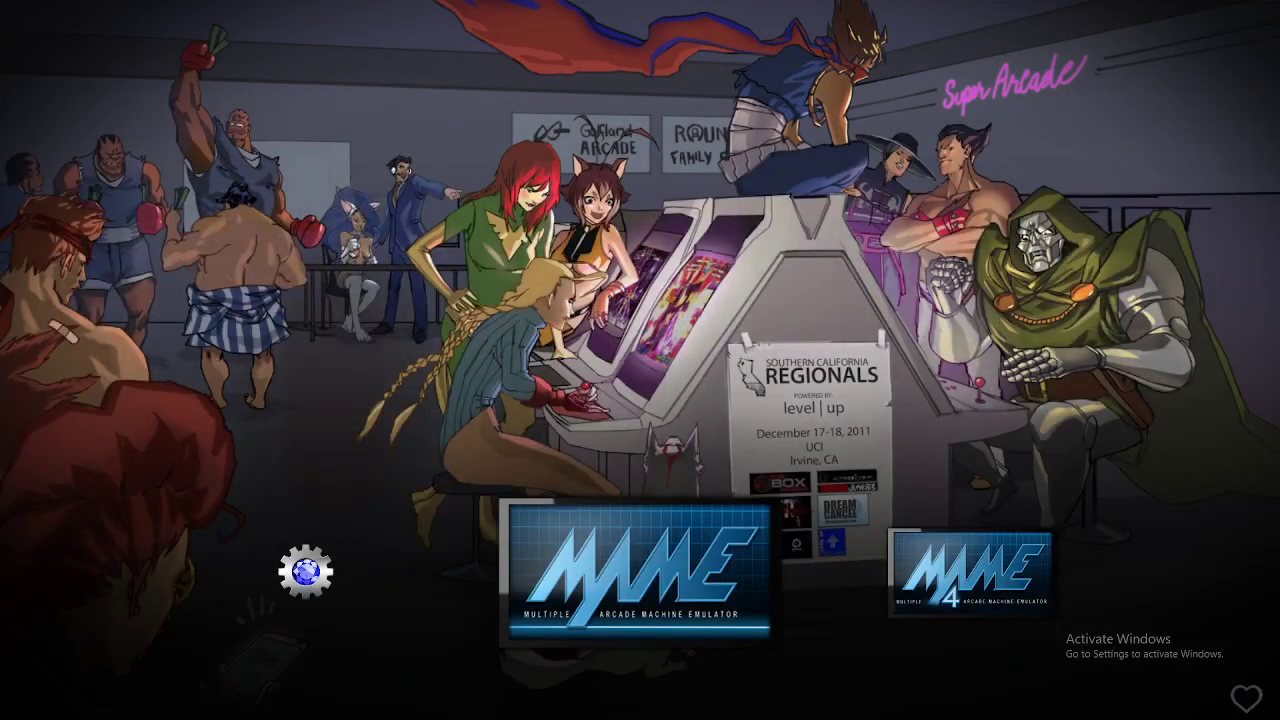
key(Left)
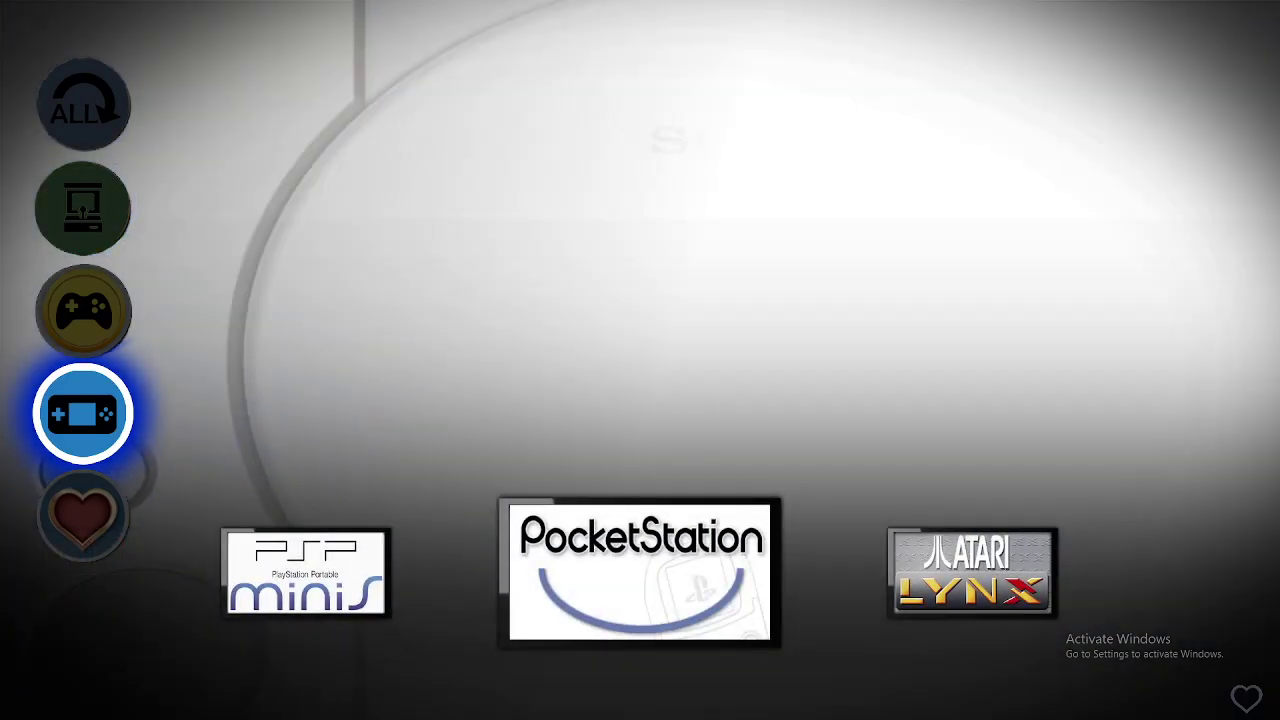
Browse the handheld systems in the frontend, including PocketStation, Atari Lynx, Neo Geo Pocket and WonderSwan Color.
key(Right)
key(Right)
key(Right)
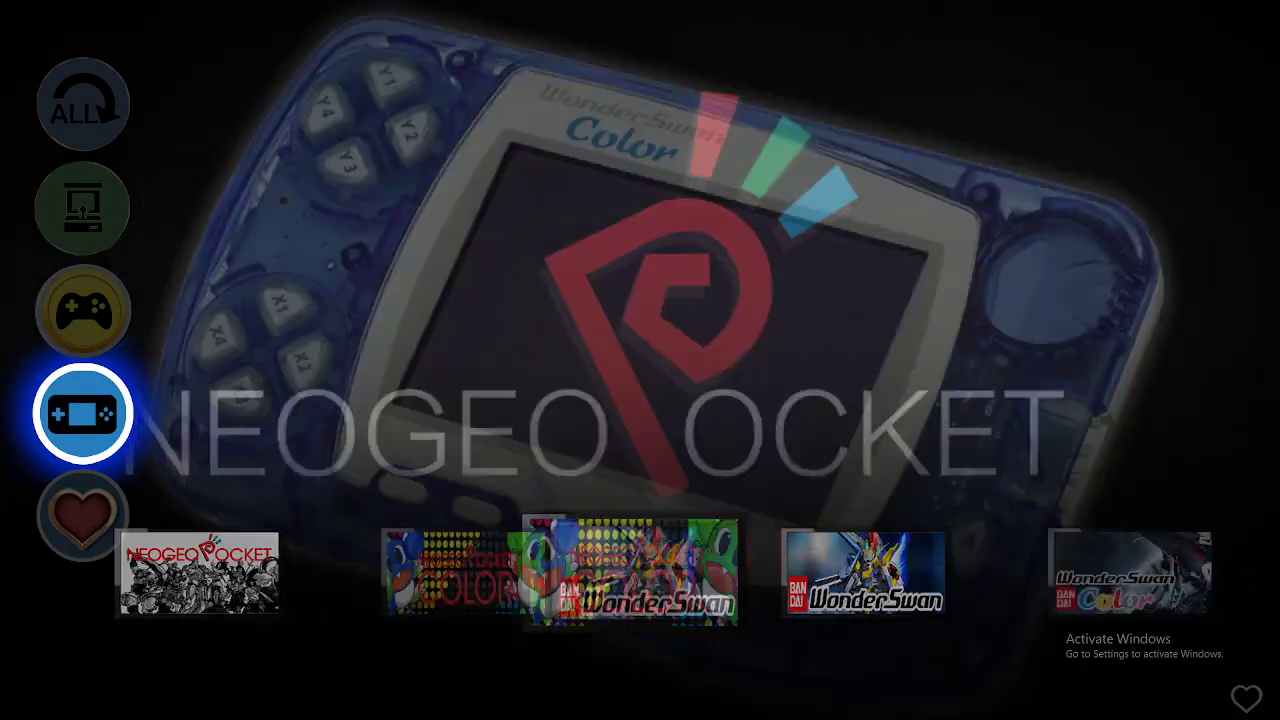
key(Right)
key(Right)
key(Right)
key(Right)
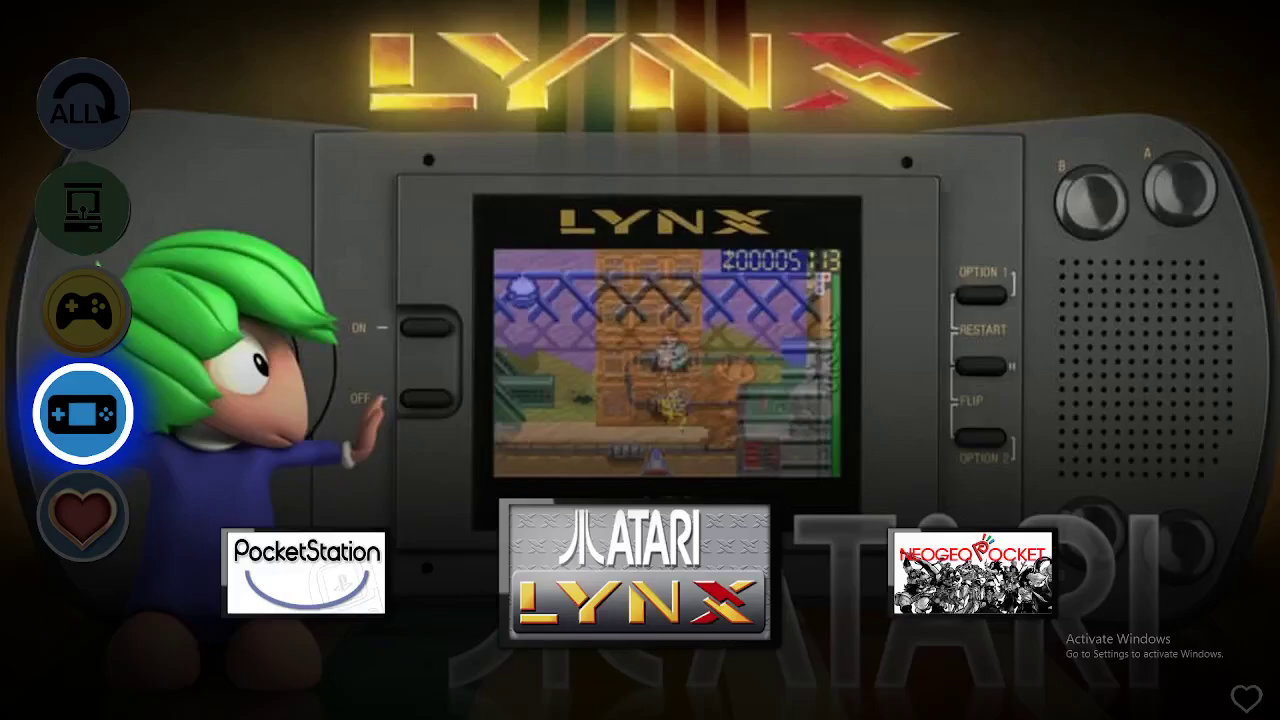
key(Right)
key(Right)
key(Right)
key(Right)
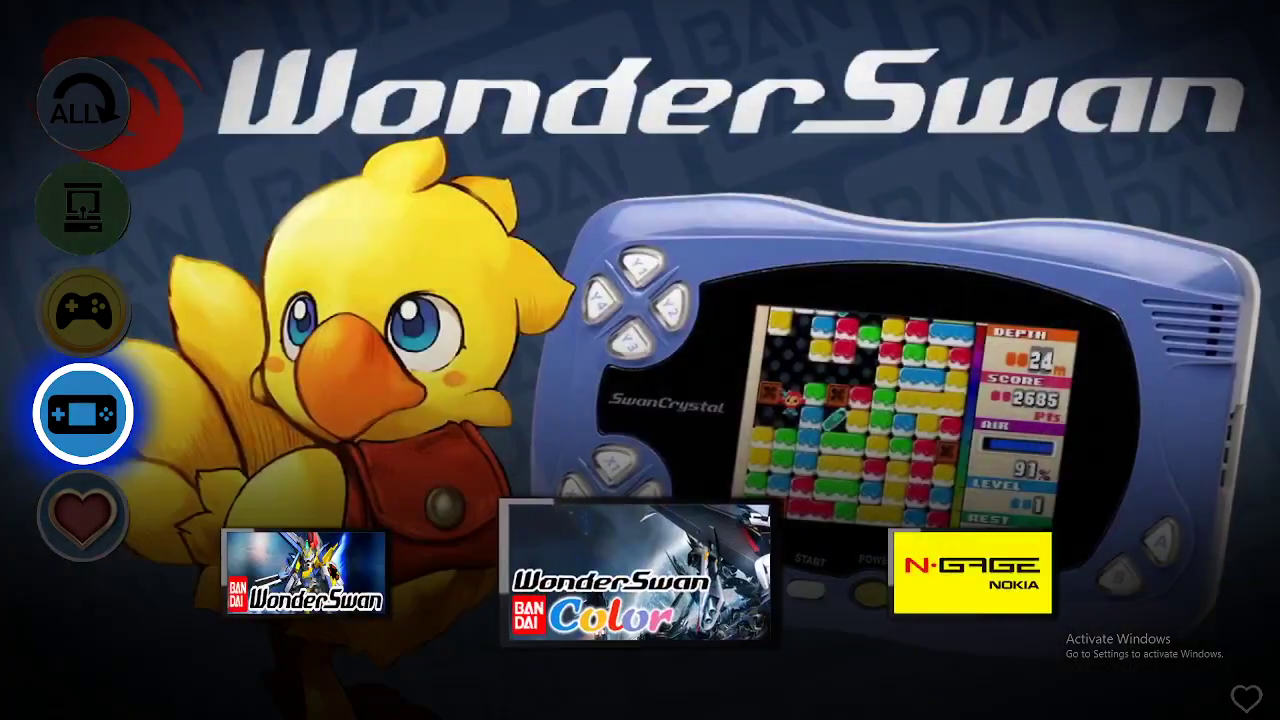
key(Right)
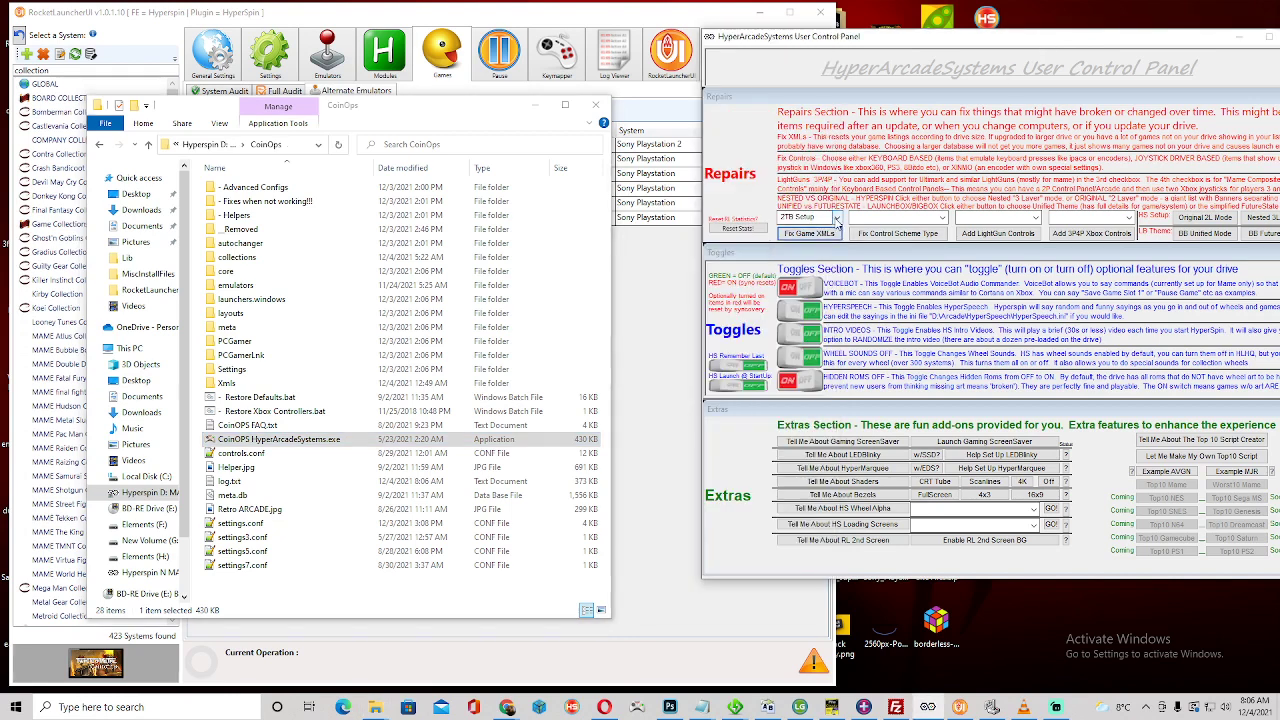
Switch the drive size to 24-32 Setup, fix the game XMLs and acknowledge the completion message.
click(836, 218)
click(815, 240)
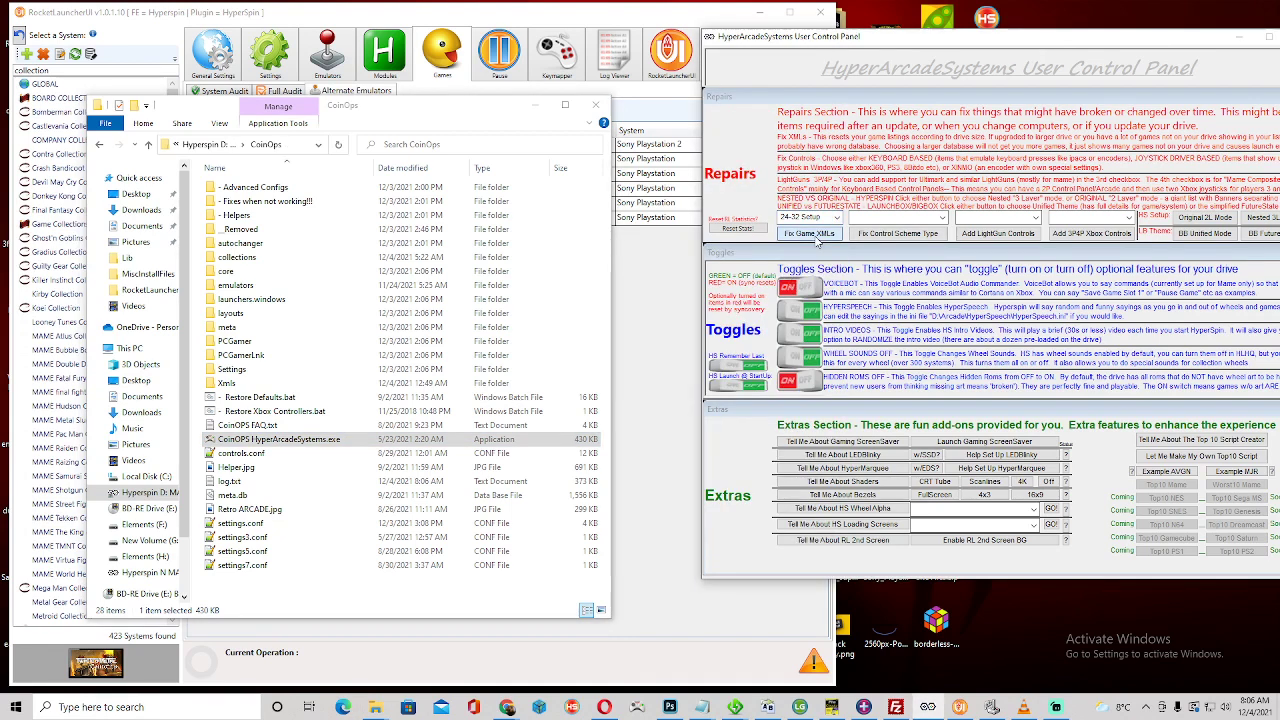
click(815, 236)
click(670, 395)
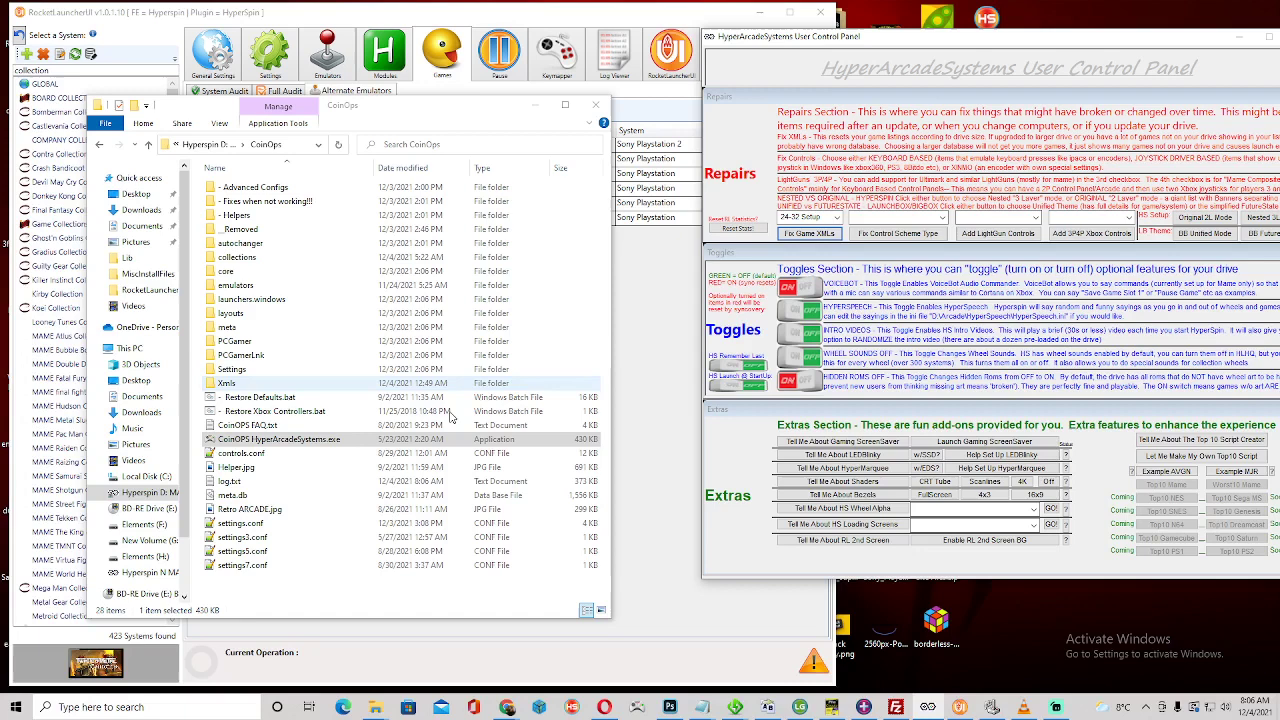
Relaunch CoinOPS HyperArcadeSystems.exe and switch the category list to the handheld systems.
click(253, 444)
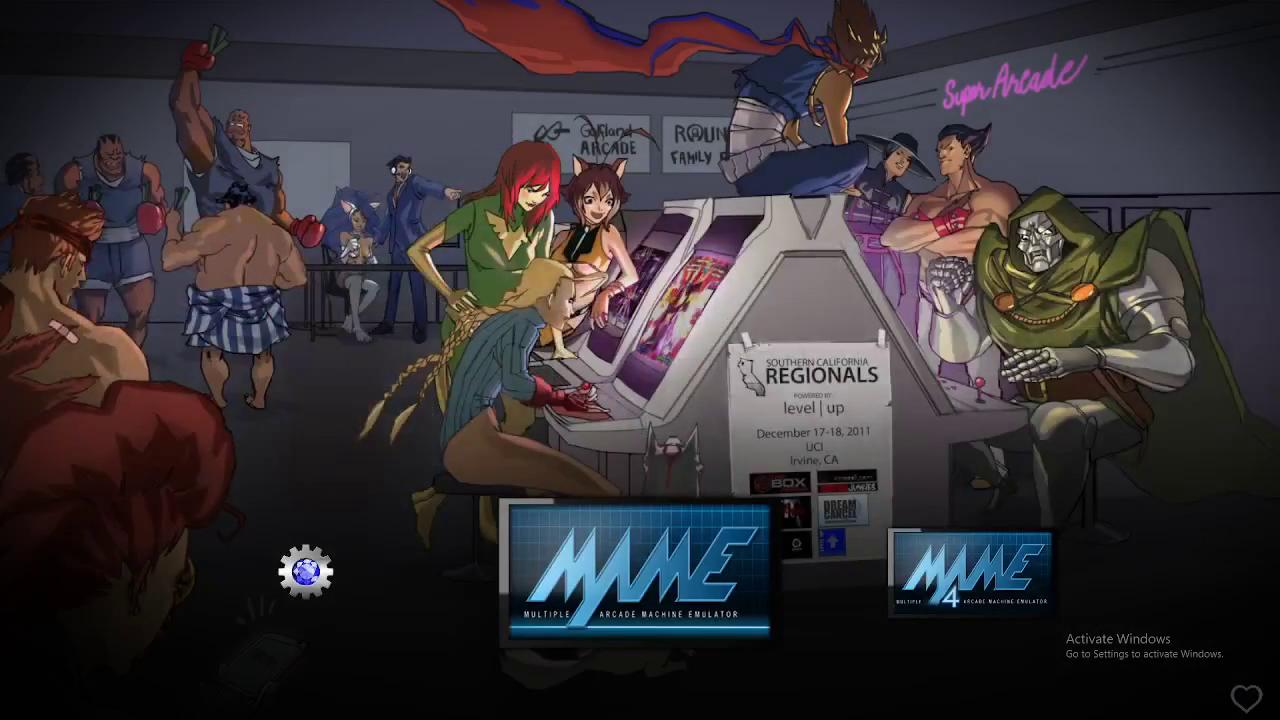
key(Left)
key(Down)
key(Down)
key(Down)
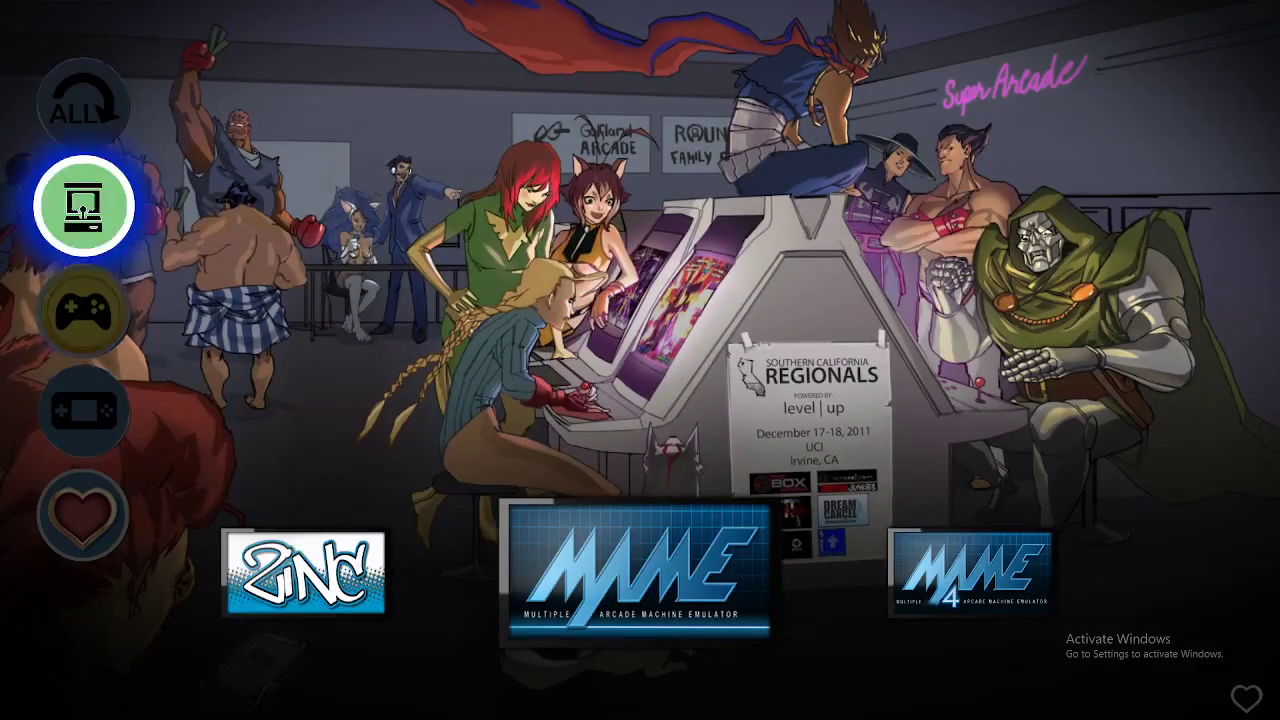
Browse the handheld systems from PocketStation past N-Gage and Game & Watch to Game Boy Color.
key(Right)
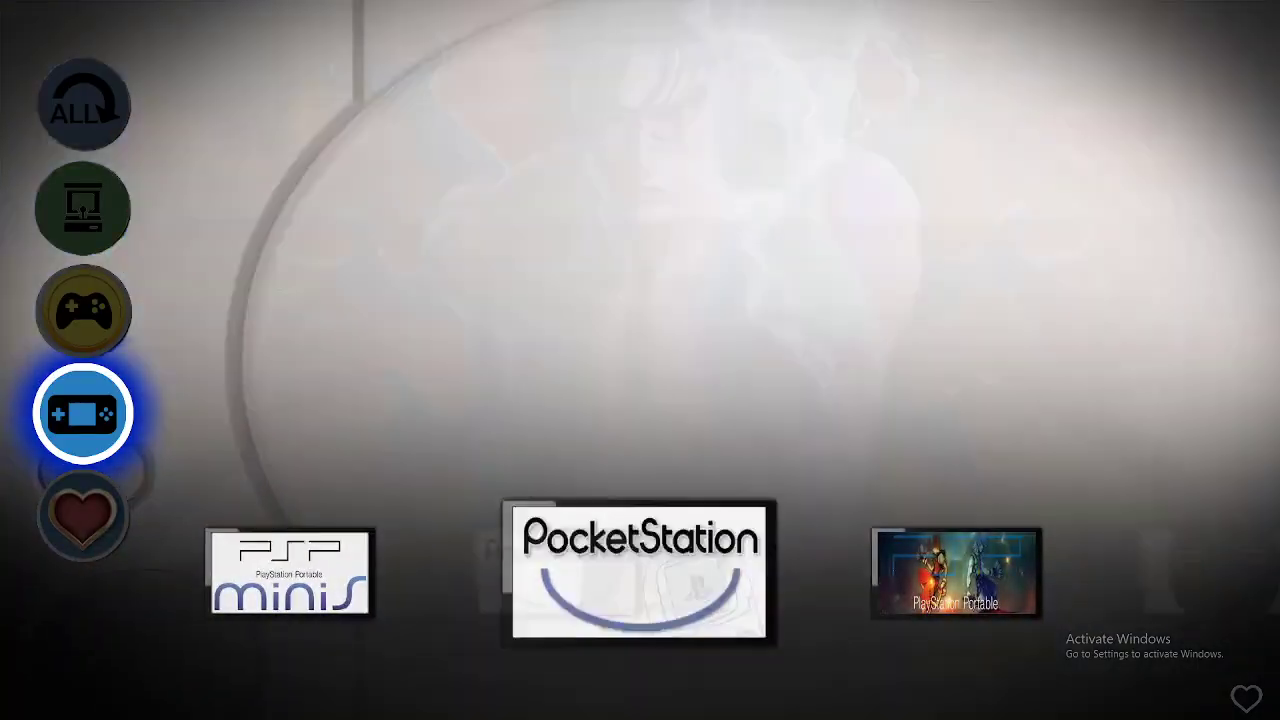
key(Right)
key(Right)
key(Right)
key(Right)
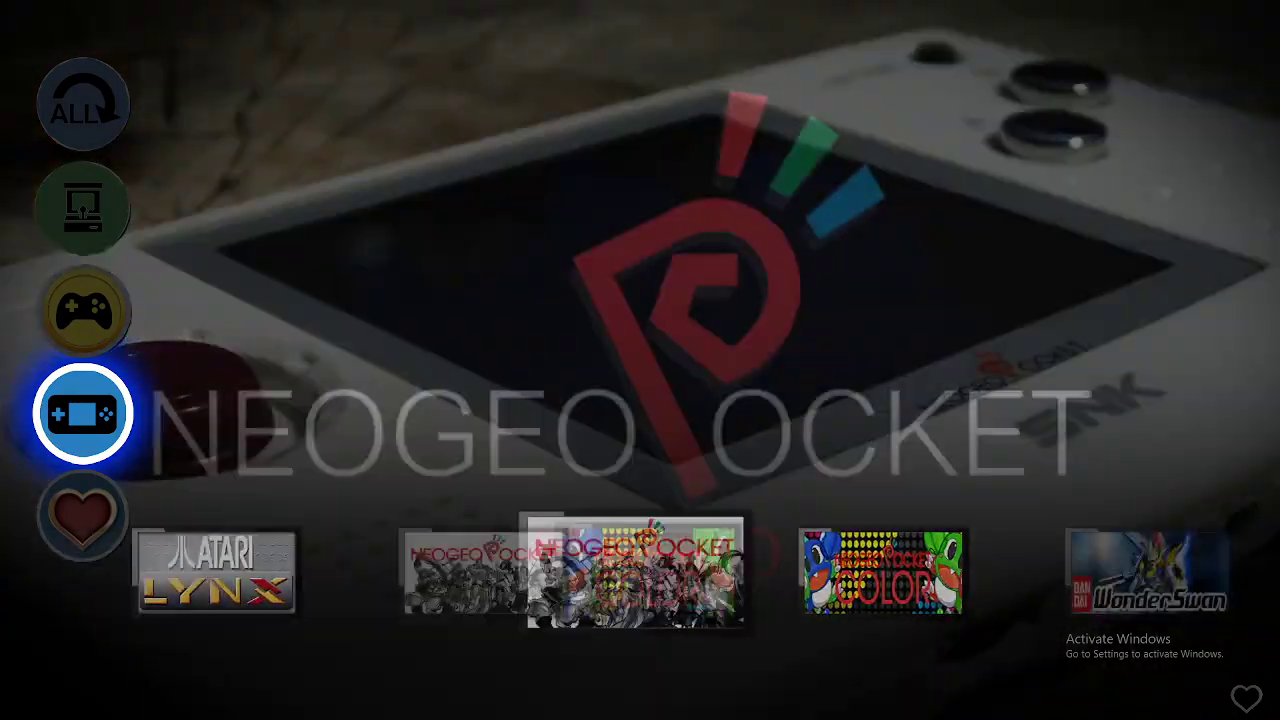
key(Right)
key(Right)
key(Right)
key(Right)
key(Right)
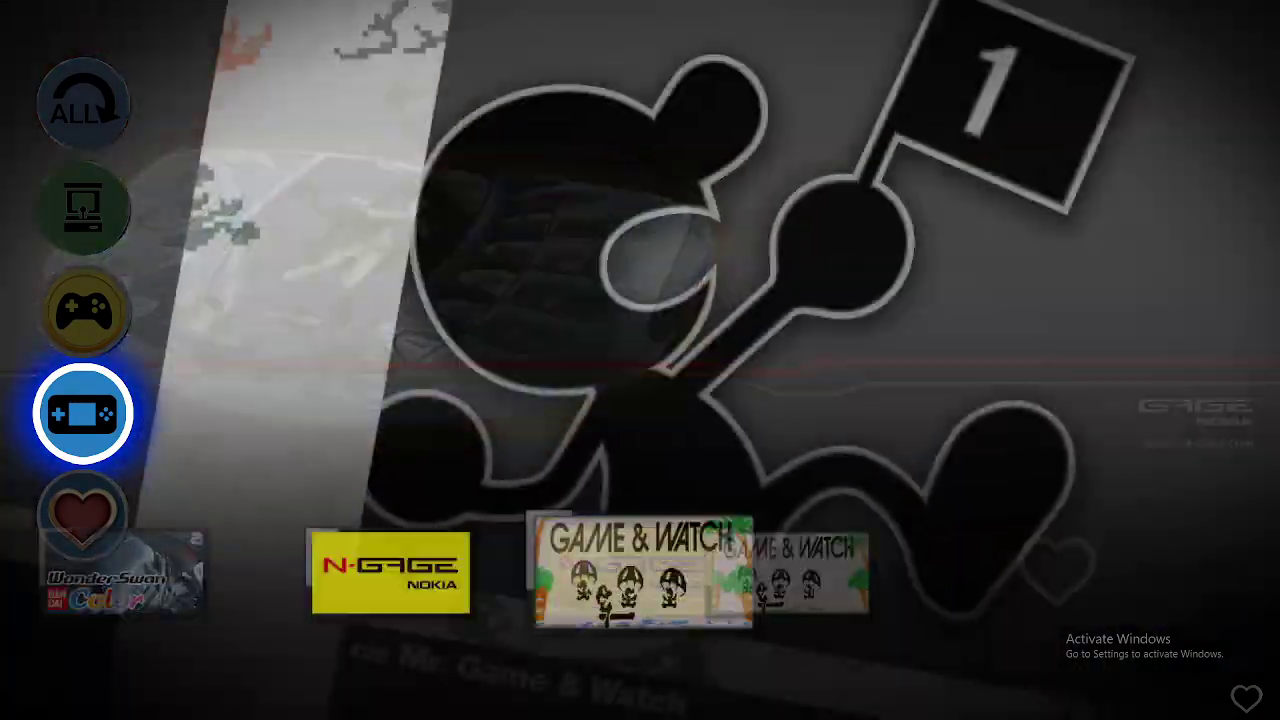
key(Right)
key(Right)
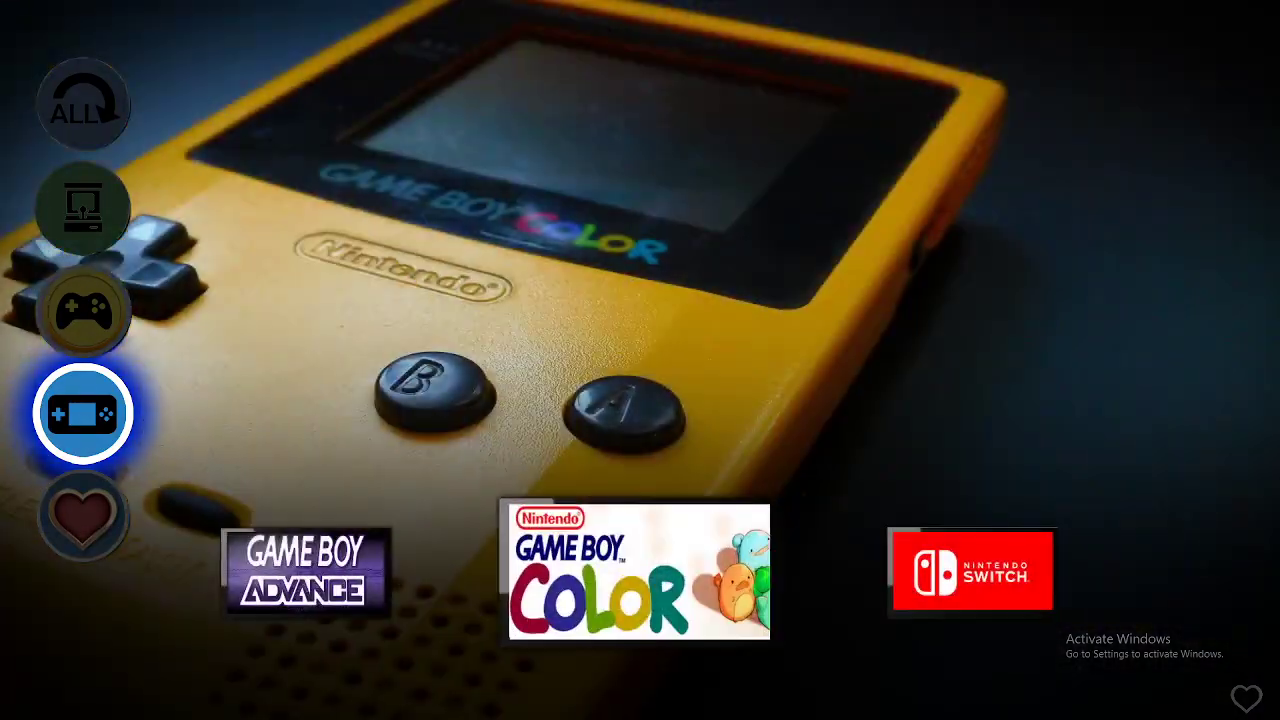
Open the Nintendo Switch system and browse backward from the end of its game list to Yooka-Laylee.
key(Right)
key(Return)
key(Up)
key(Up)
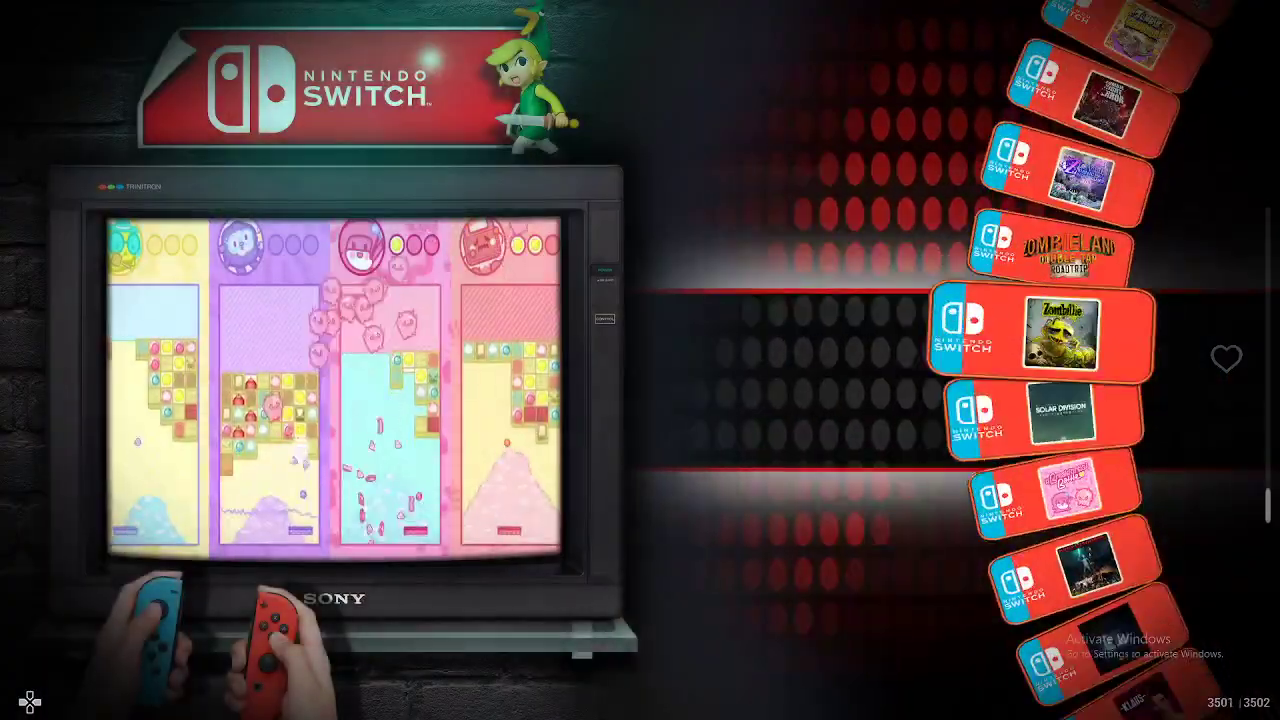
key(Up)
key(Up)
key(Up)
key(Up)
key(Up)
key(Up)
key(Up)
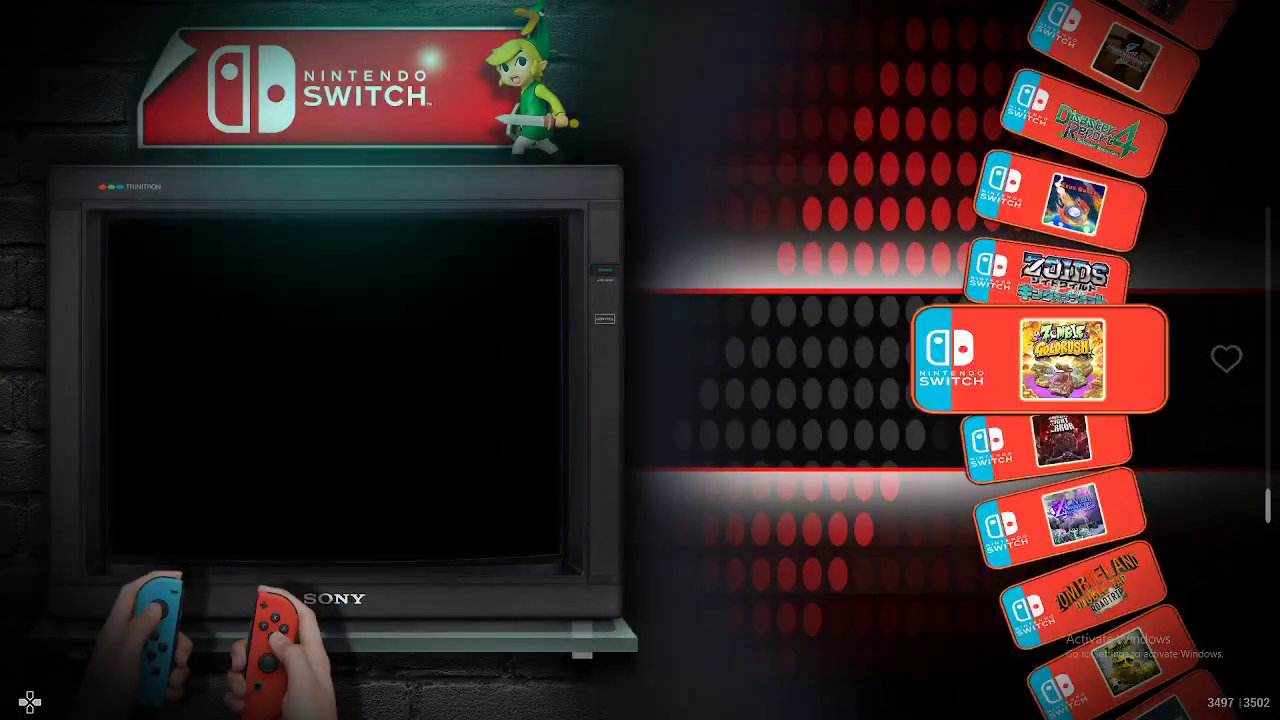
key(Up)
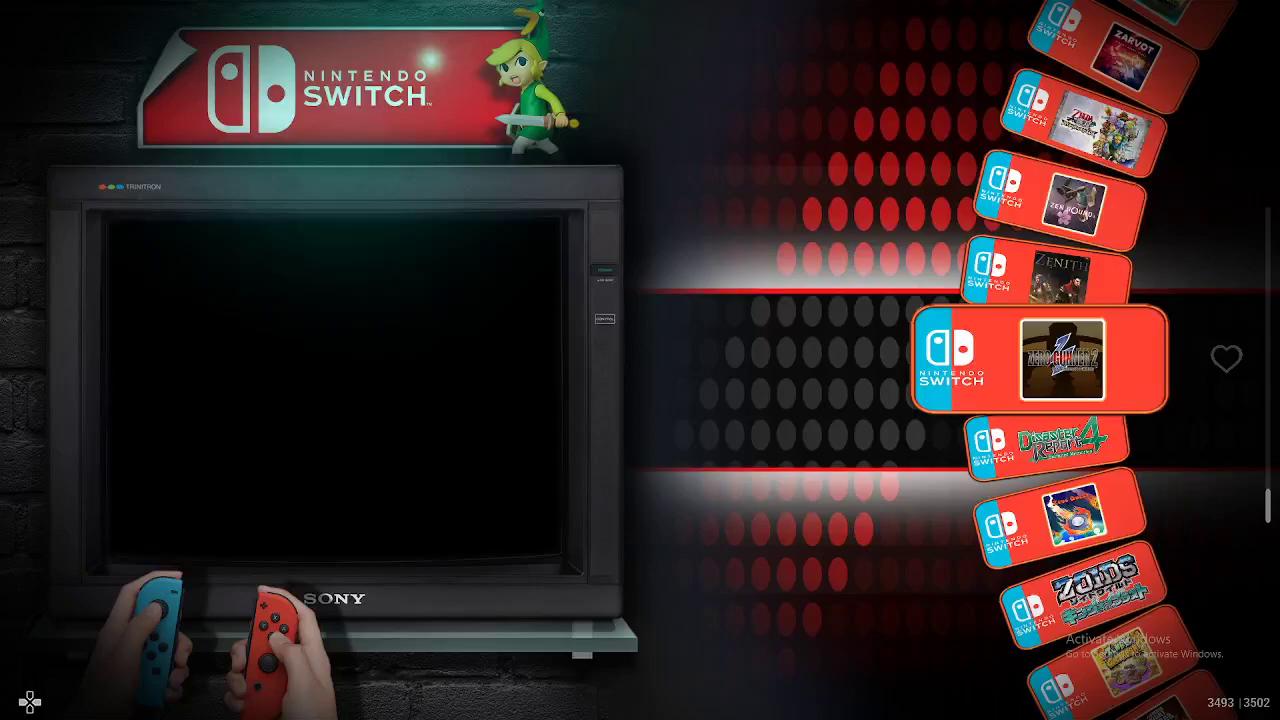
key(Up)
key(Up)
key(Up)
key(Up)
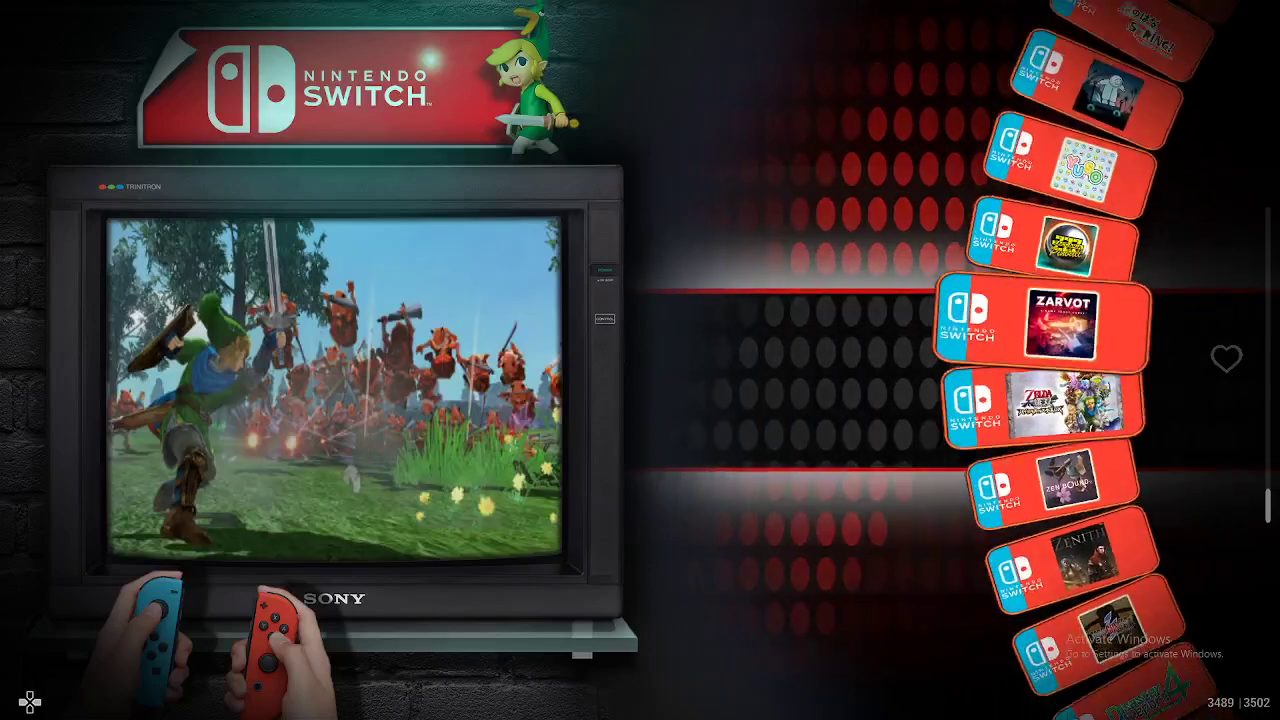
key(Up)
key(Up)
key(Up)
key(Up)
key(Up)
key(Up)
key(Up)
key(Up)
key(Up)
key(Up)
key(Up)
key(Up)
key(Up)
key(Up)
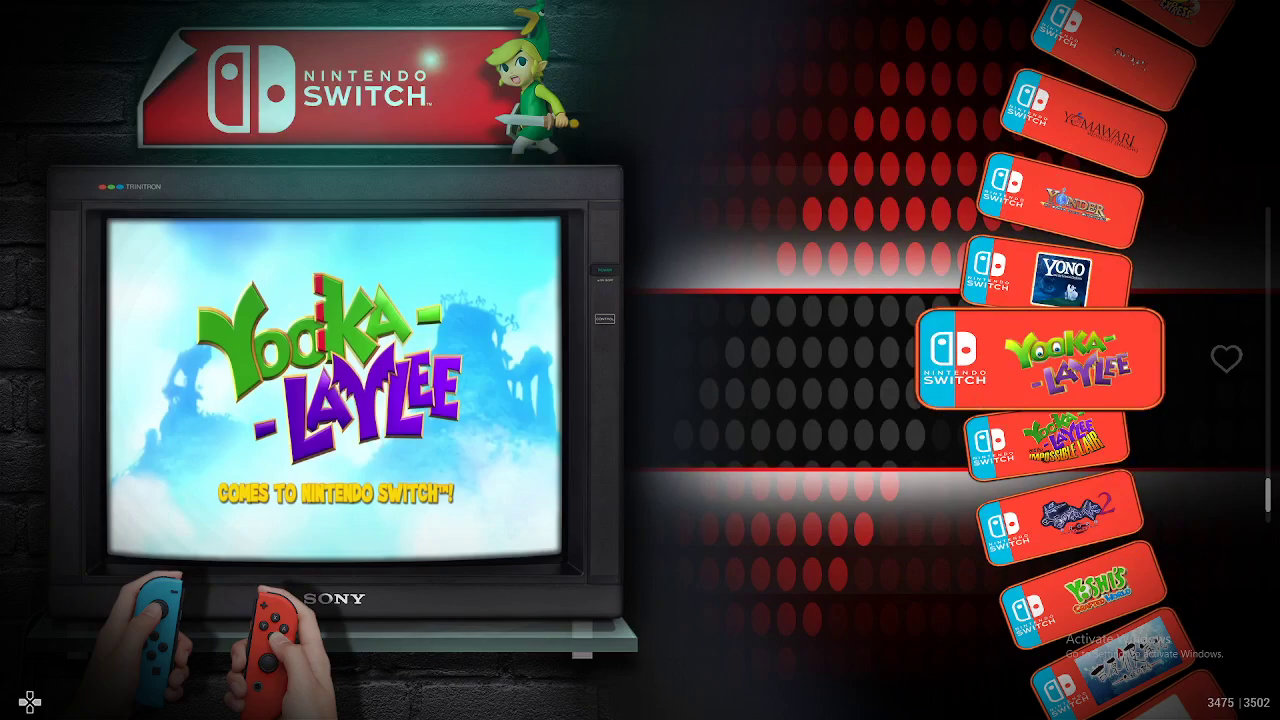
Exit the CoinOPS frontend and close the CoinOps folder window.
key(Escape)
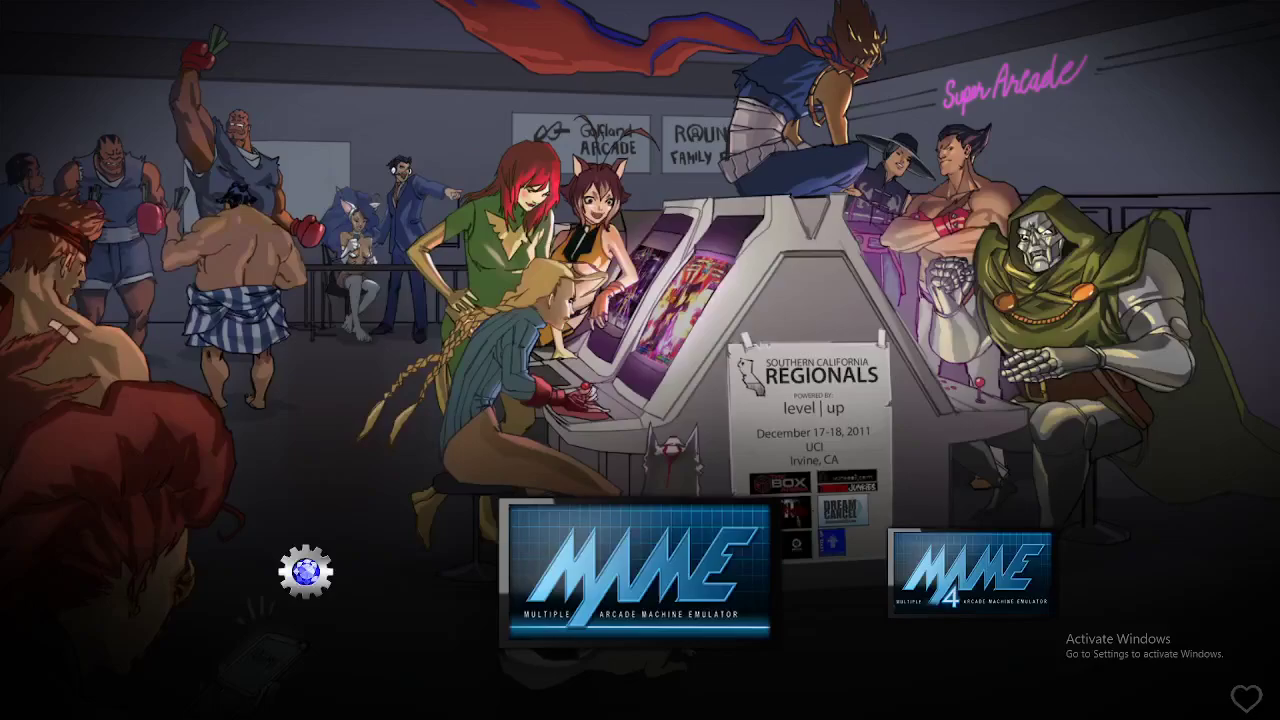
key(Return)
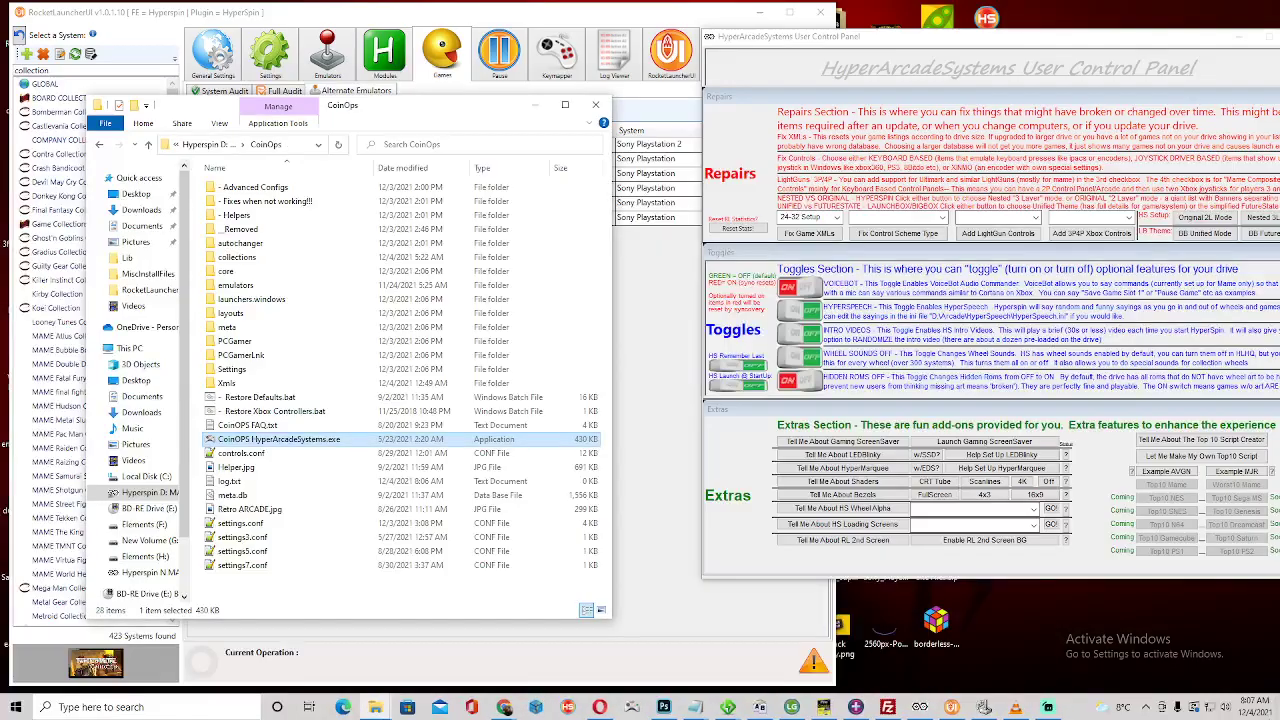
click(596, 105)
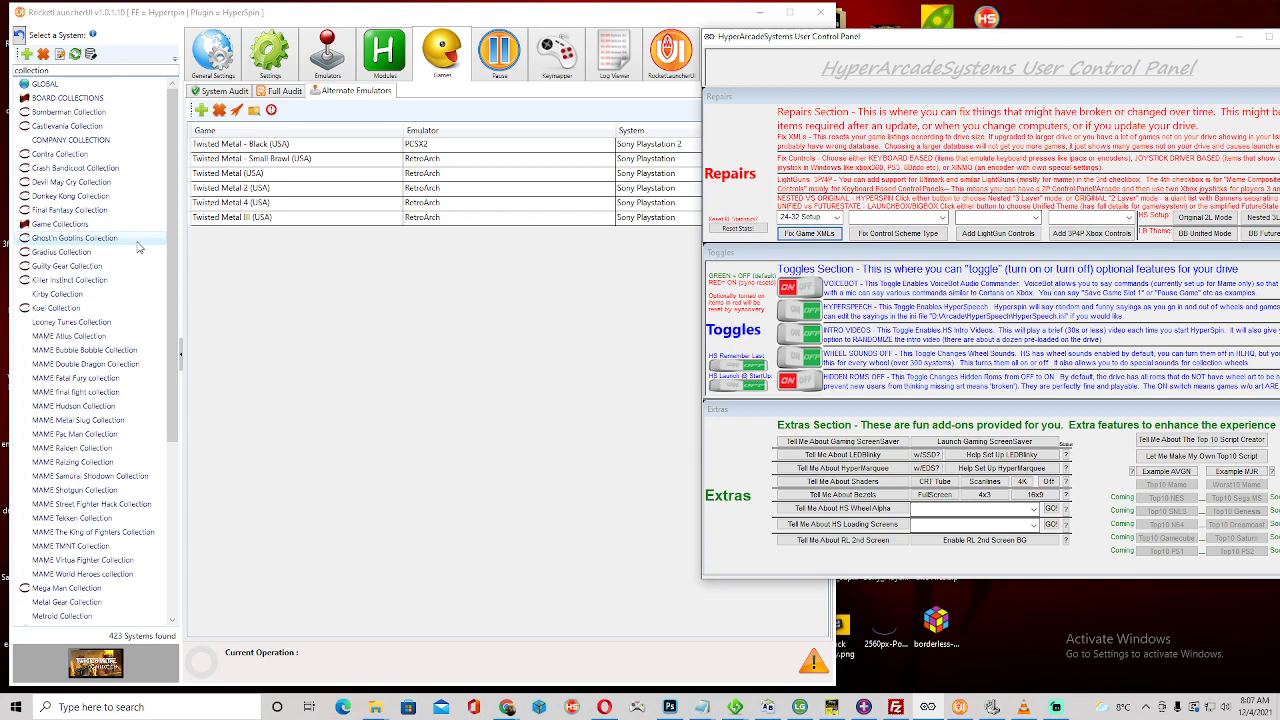
Try to run a system audit on BOARD COLLECTIONS in RocketLauncherUI.
click(62, 97)
click(228, 90)
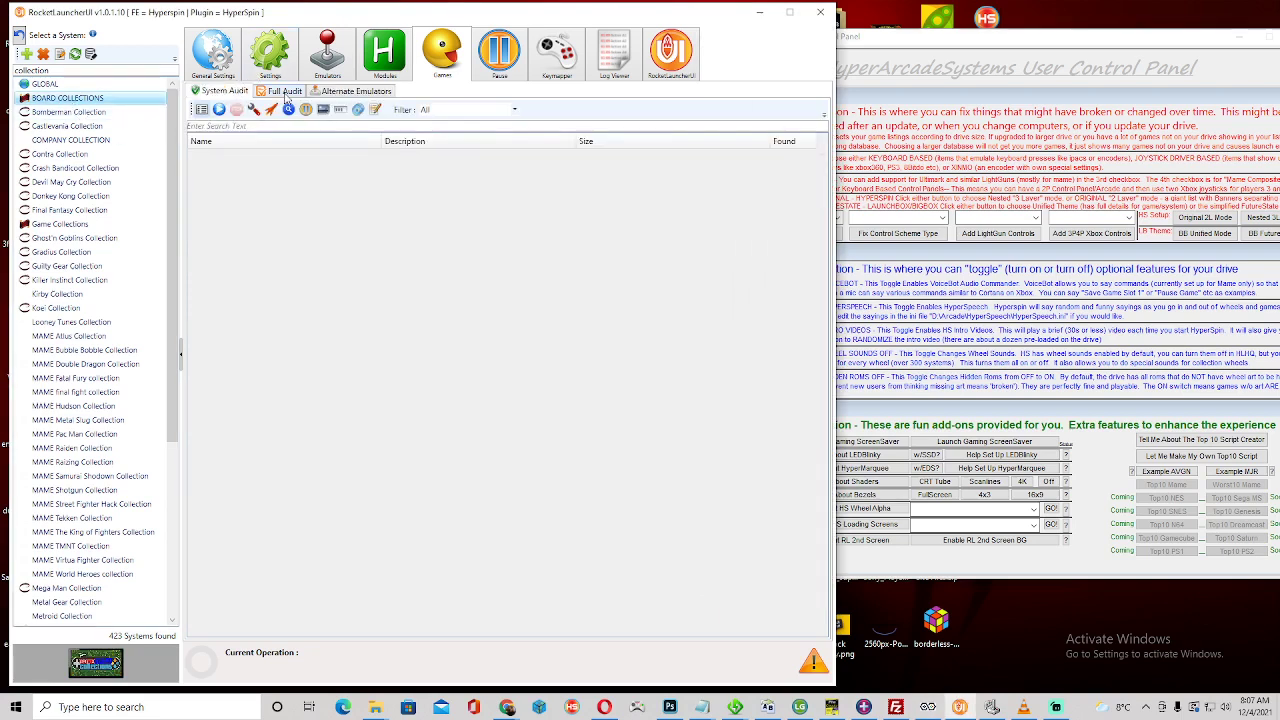
click(220, 110)
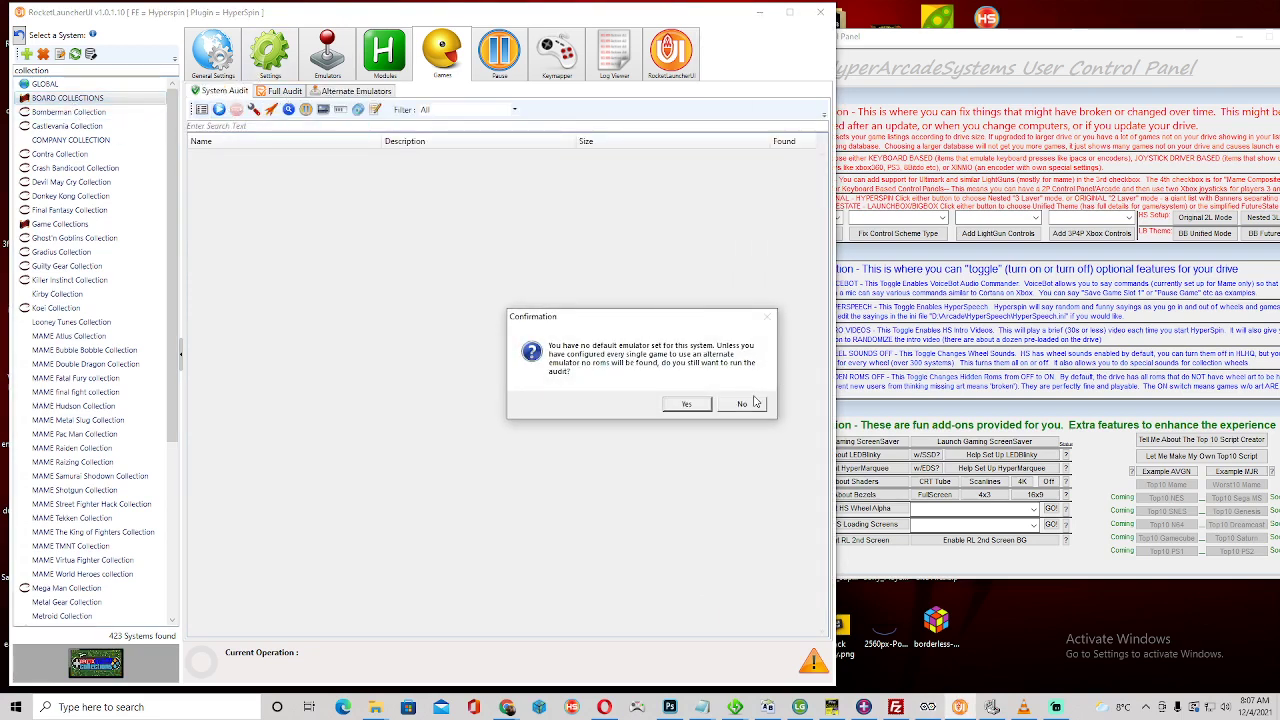
click(741, 405)
Review the alternate emulator assignments for BOARD COLLECTIONS and the Bomberman, Castlevania and Contra collections.
click(330, 90)
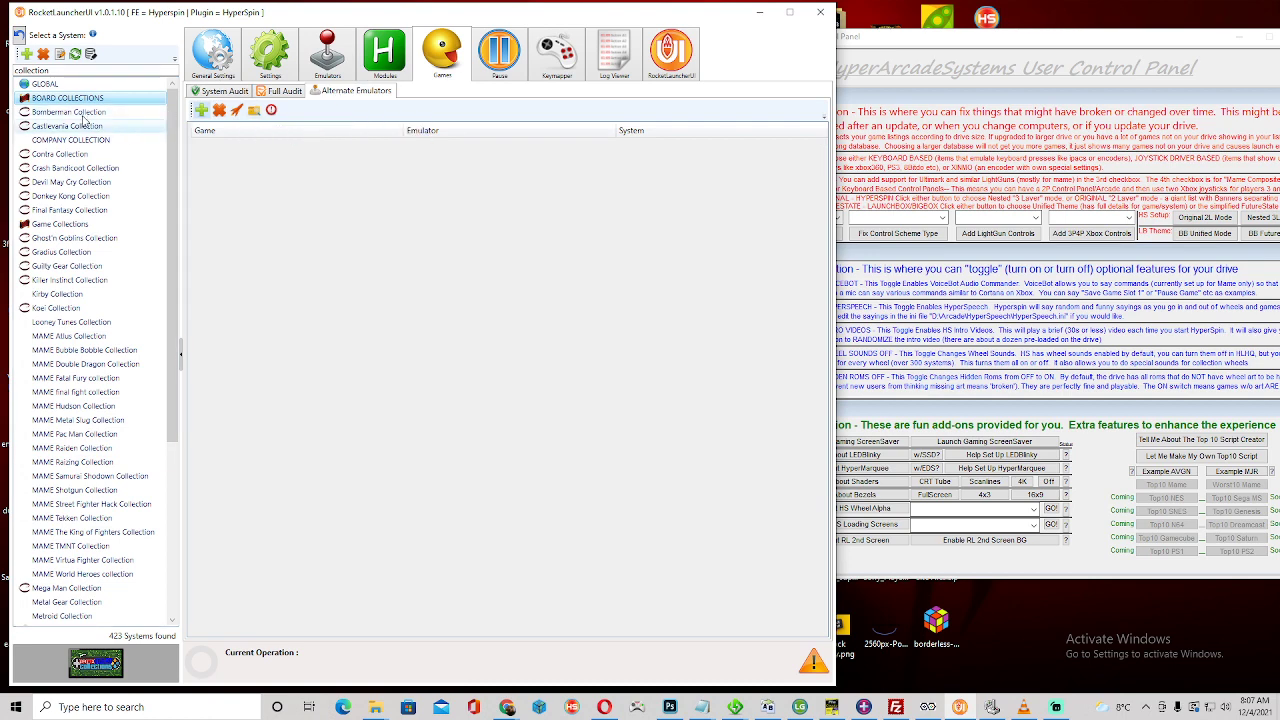
key(Down)
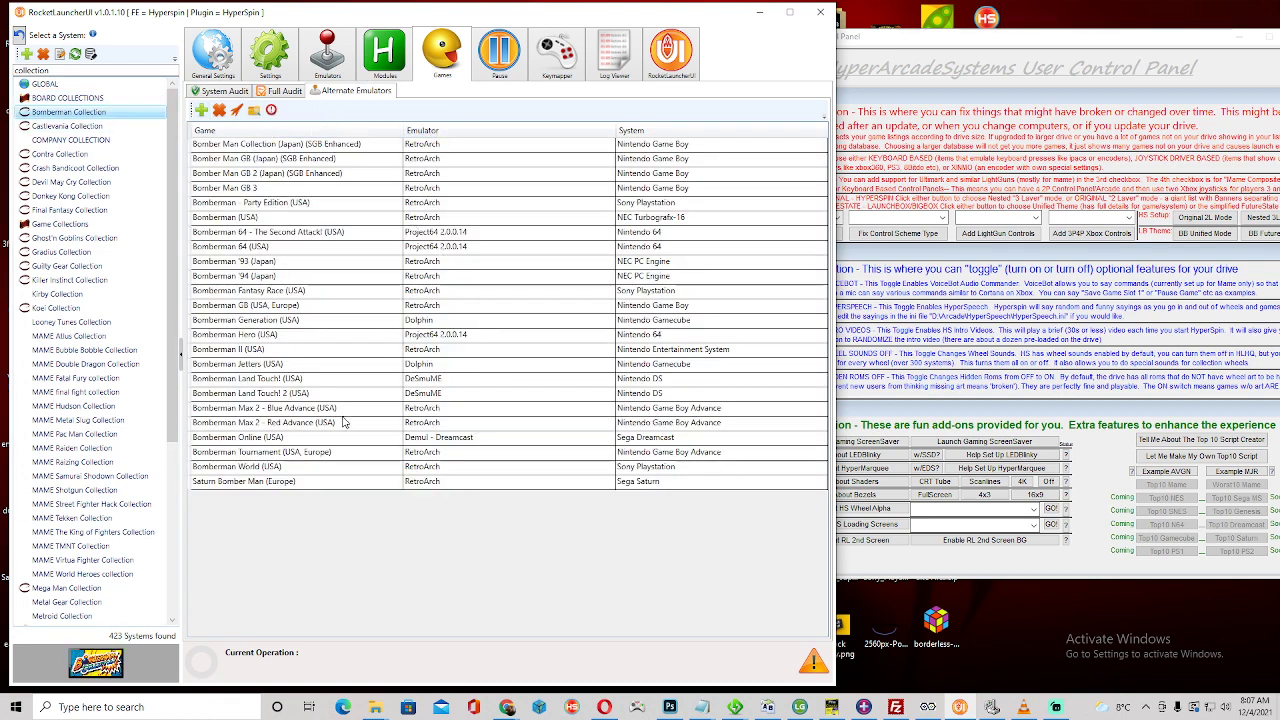
click(82, 130)
click(94, 113)
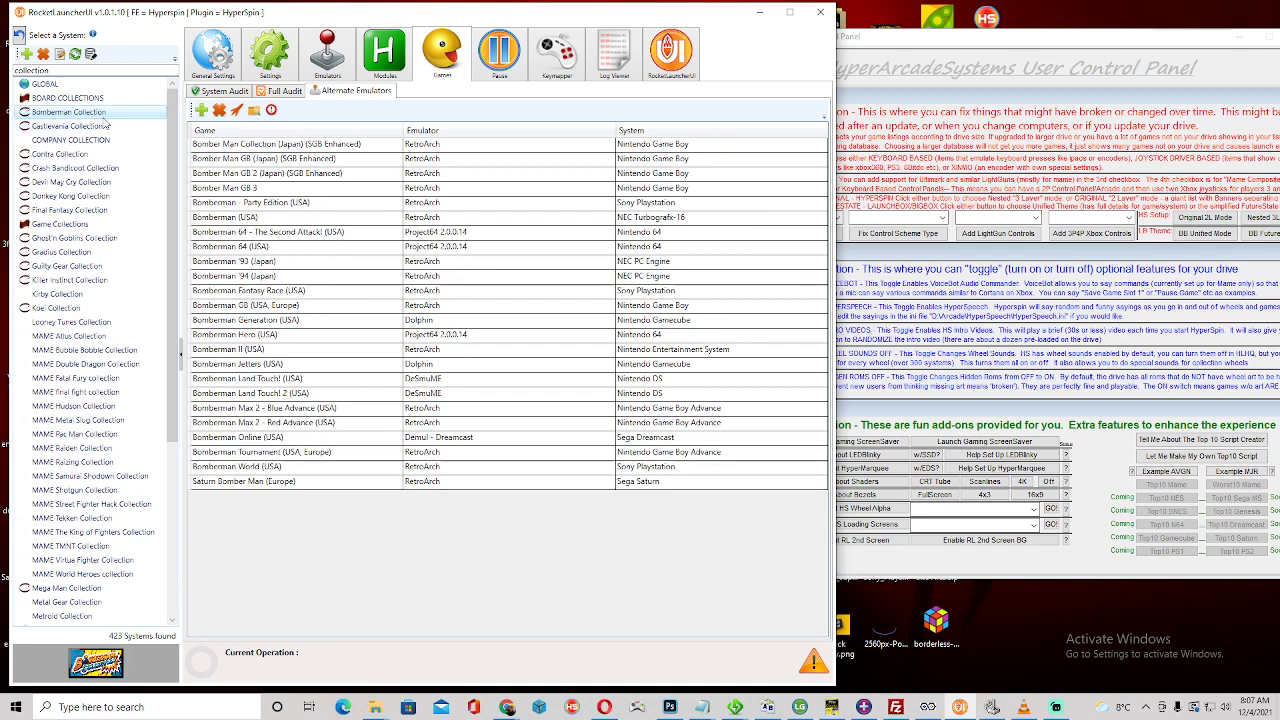
click(105, 125)
key(Down)
key(Down)
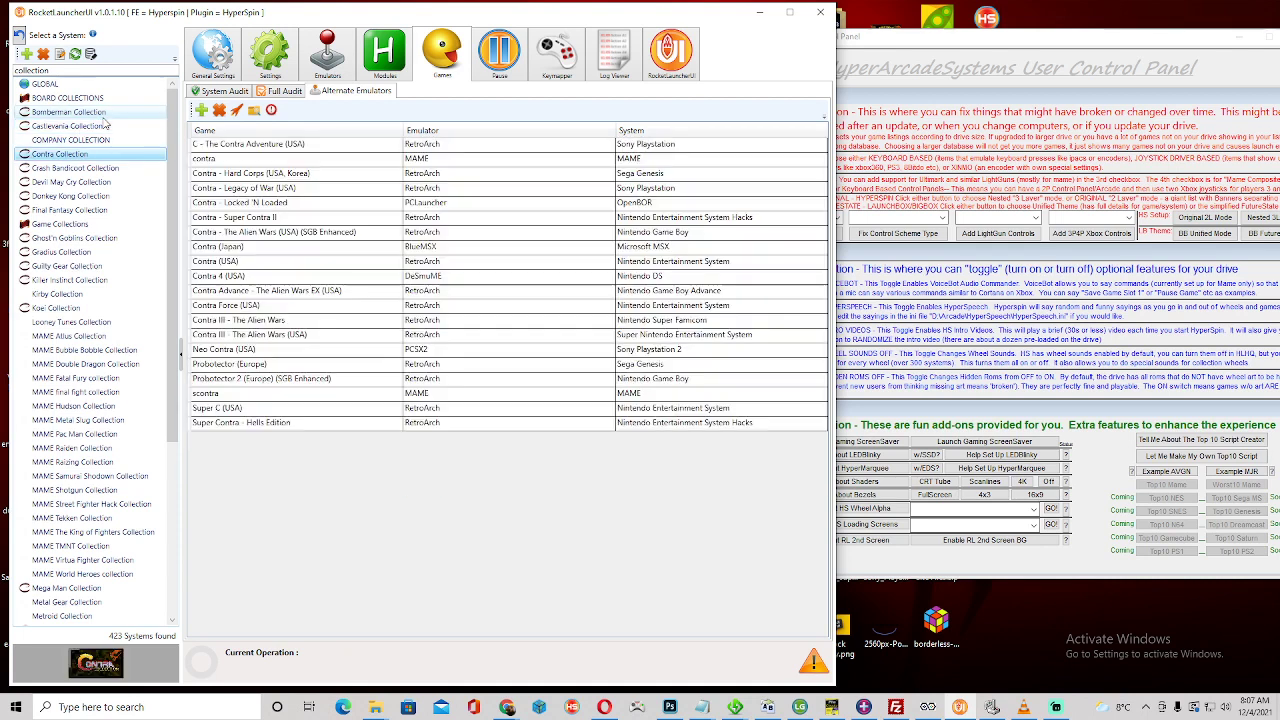
Examine the alternate emulator lists of the collections from Crash Bandicoot through Final Fantasy to Killer Instinct.
key(Down)
key(Down)
key(Down)
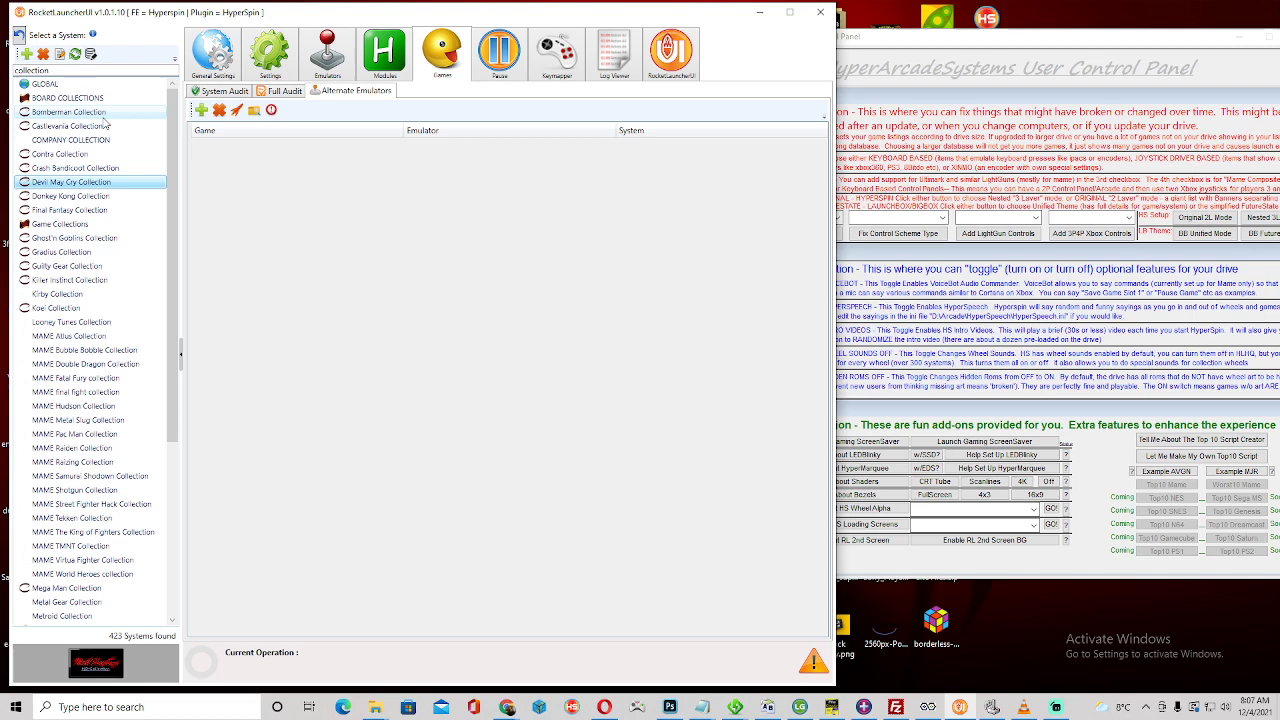
key(Down)
key(Down)
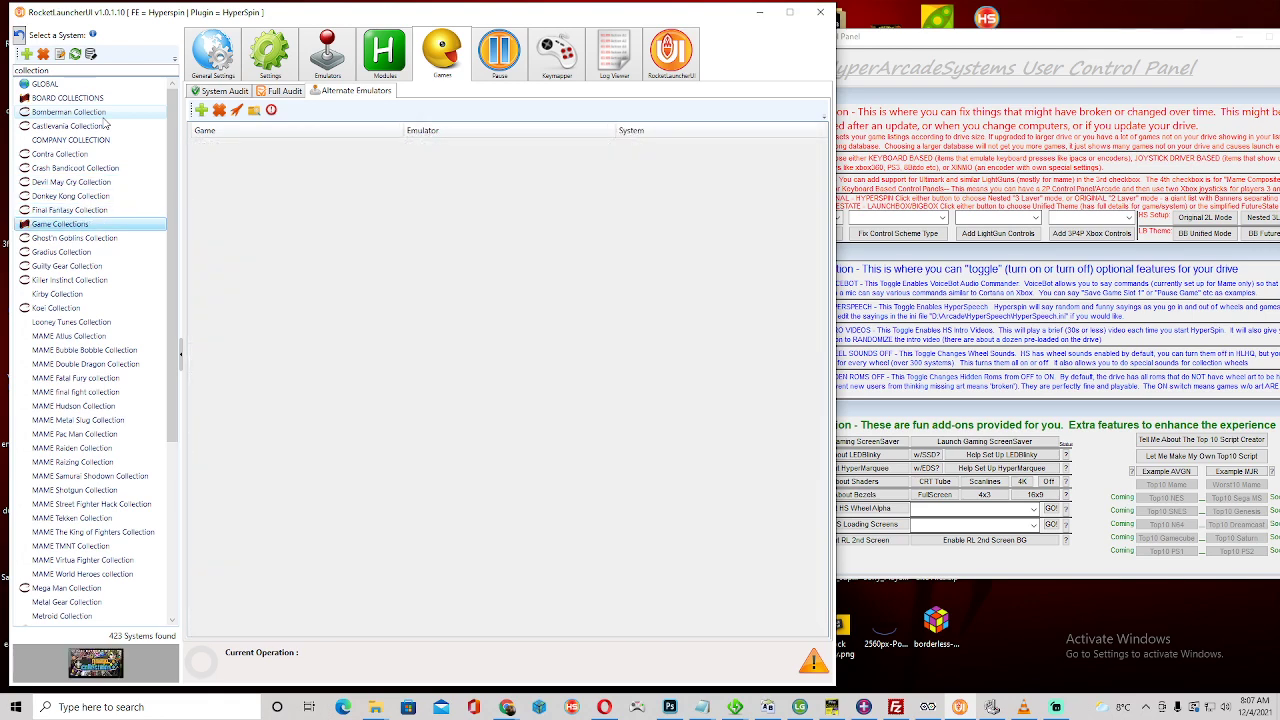
key(Up)
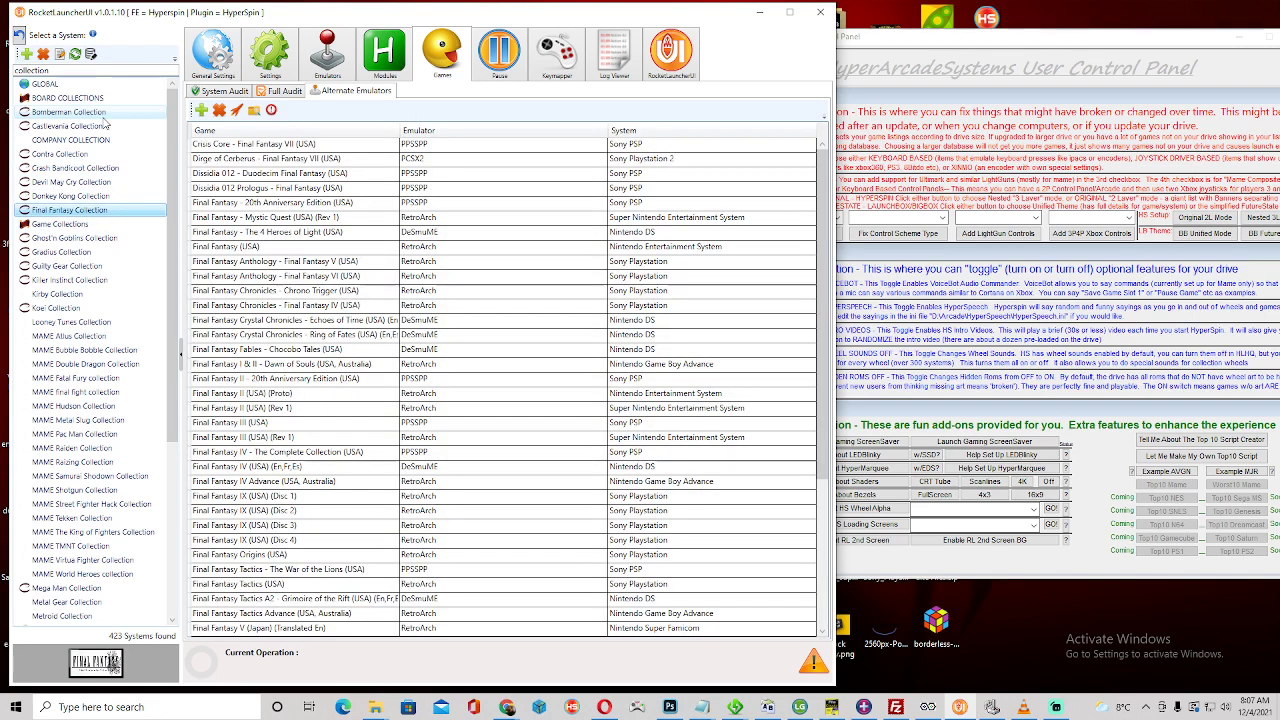
key(Down)
key(Down)
key(Down)
key(Down)
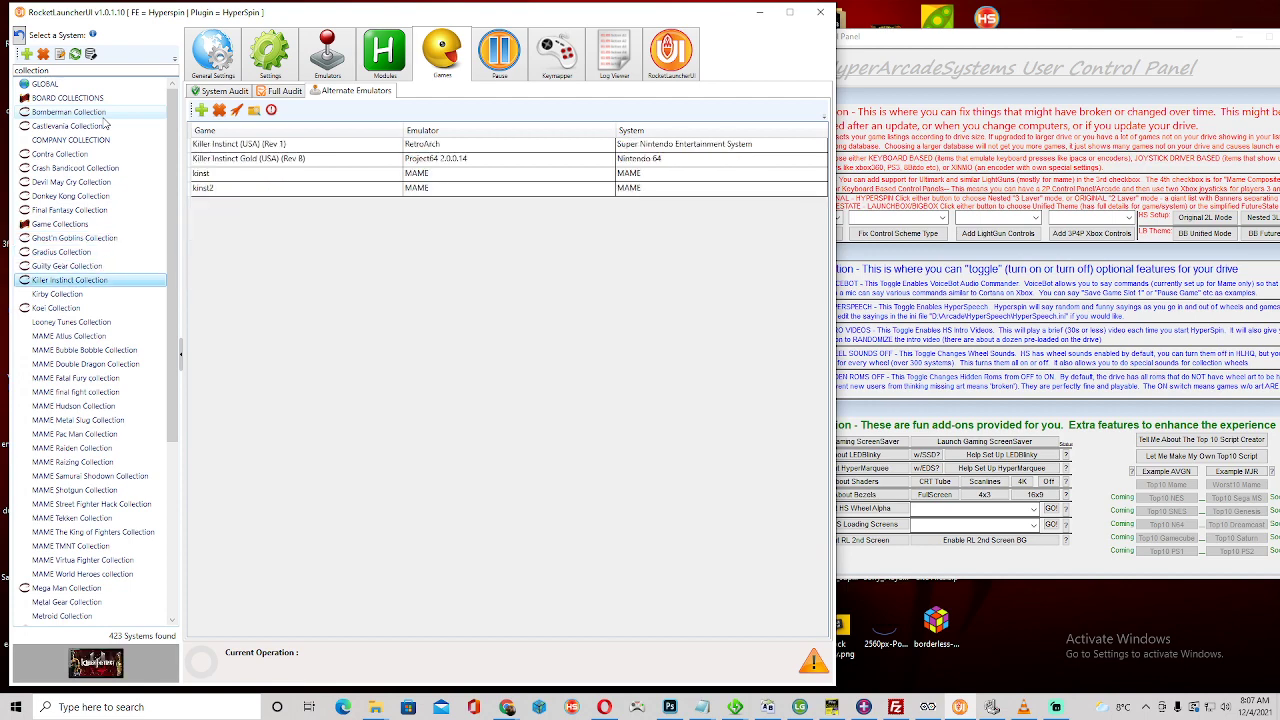
Review the alternate emulator assignments of the Koei Collection and the MAME collections up to MAME Double Dragon Collection.
key(Down)
key(Down)
key(Down)
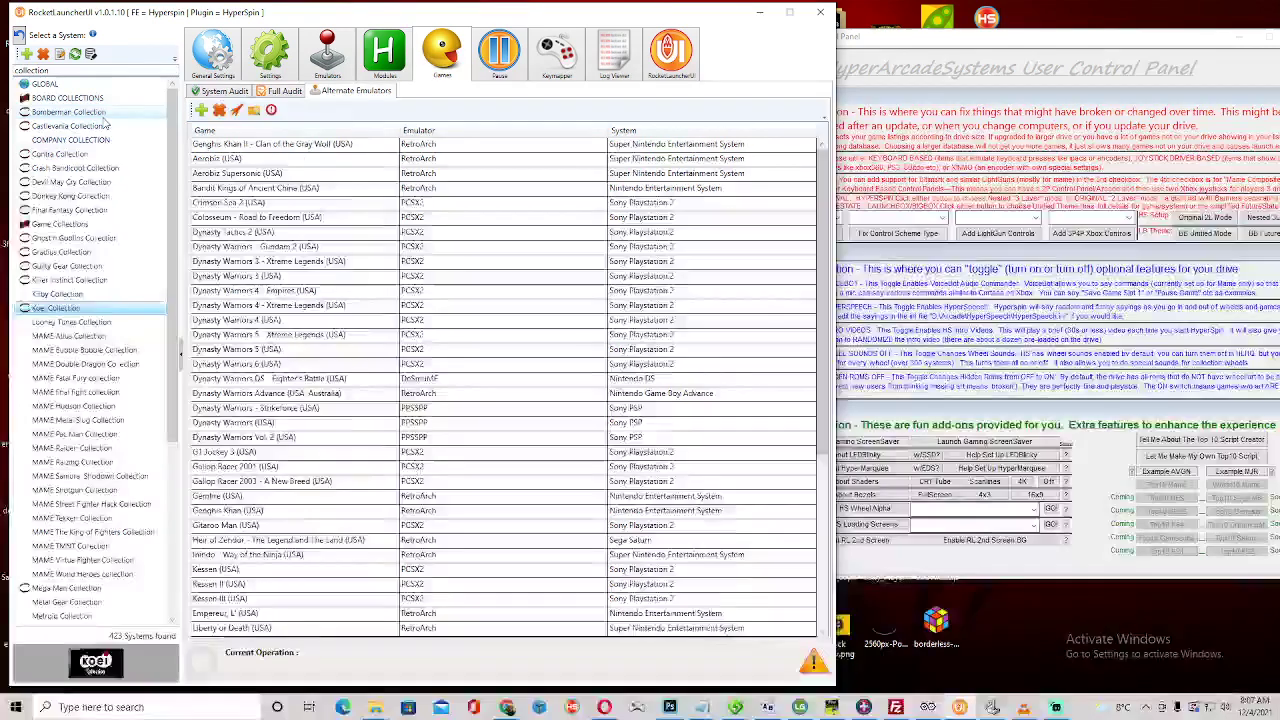
key(Down)
key(Down)
key(Down)
key(Down)
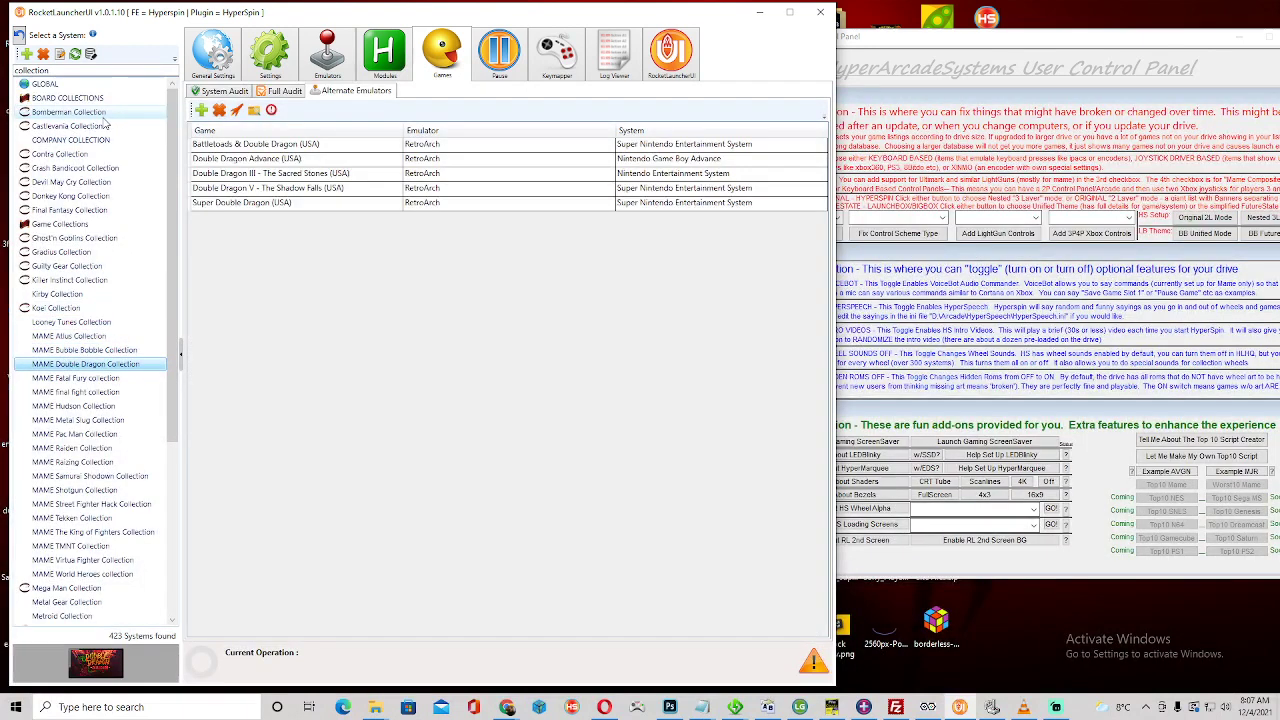
Examine the alternate emulator lists of the MAME Hudson, Raiden, Shotgun and Street Fighter Hack collections.
key(Down)
key(Down)
key(Down)
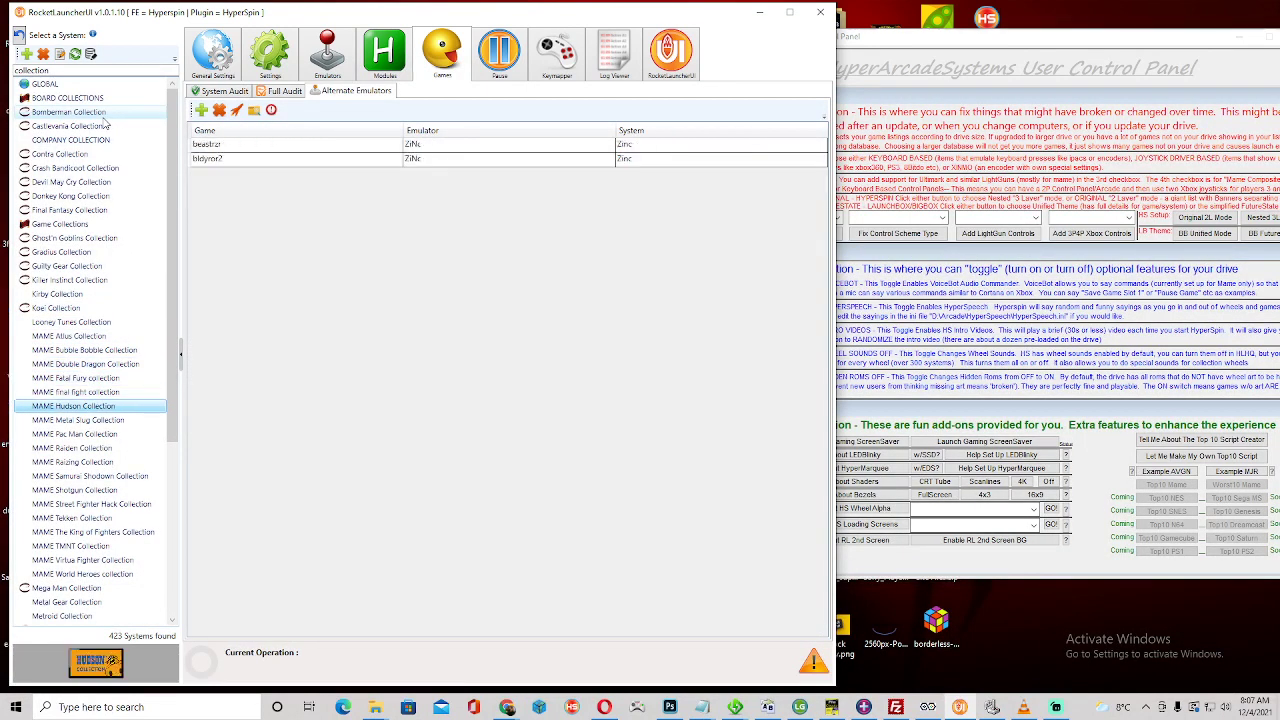
key(Down)
key(Down)
key(Down)
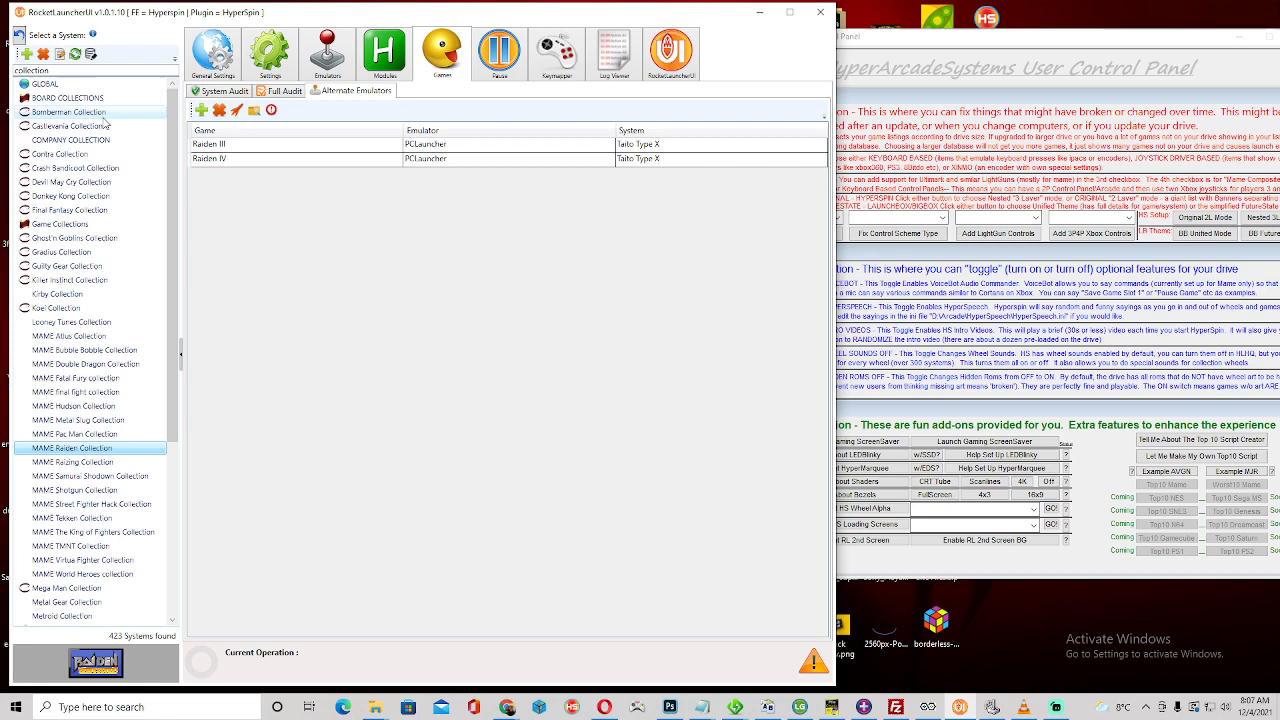
key(Down)
key(Down)
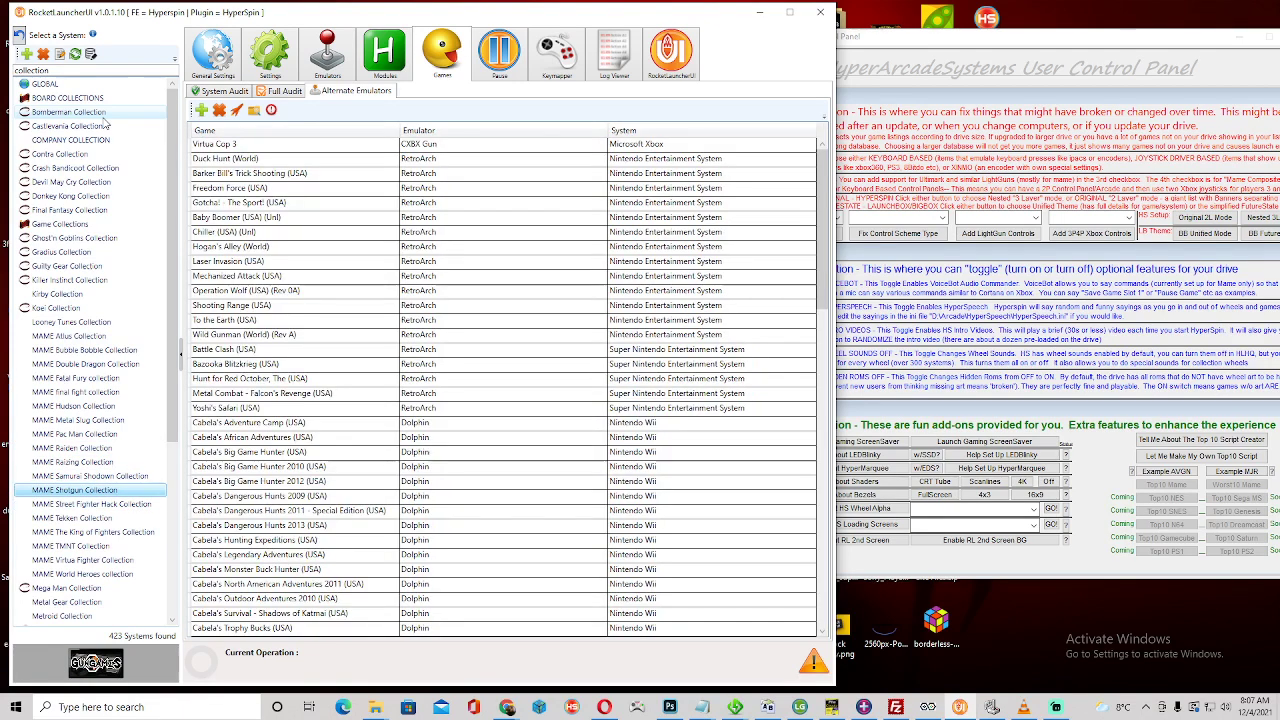
key(Down)
key(Down)
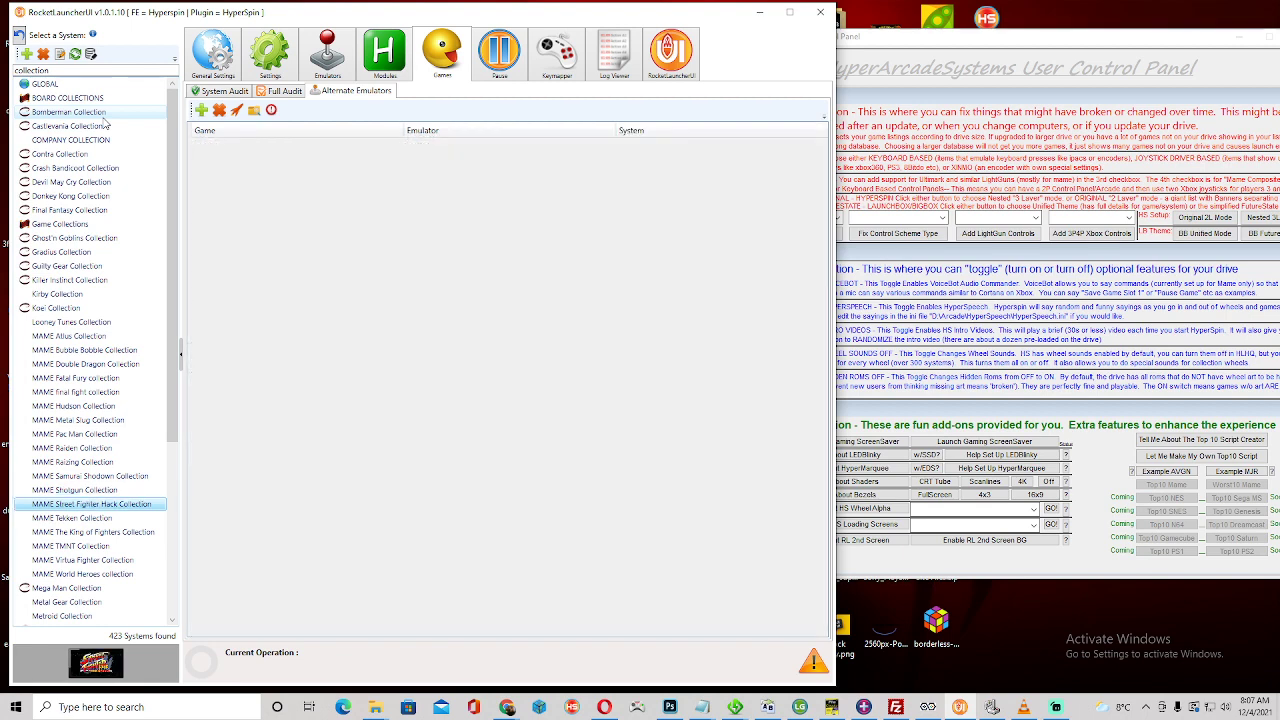
Check the alternate emulators and source systems assigned in the MAME TMNT and Mega Man collections.
key(Up)
key(Down)
key(Down)
key(Down)
key(Down)
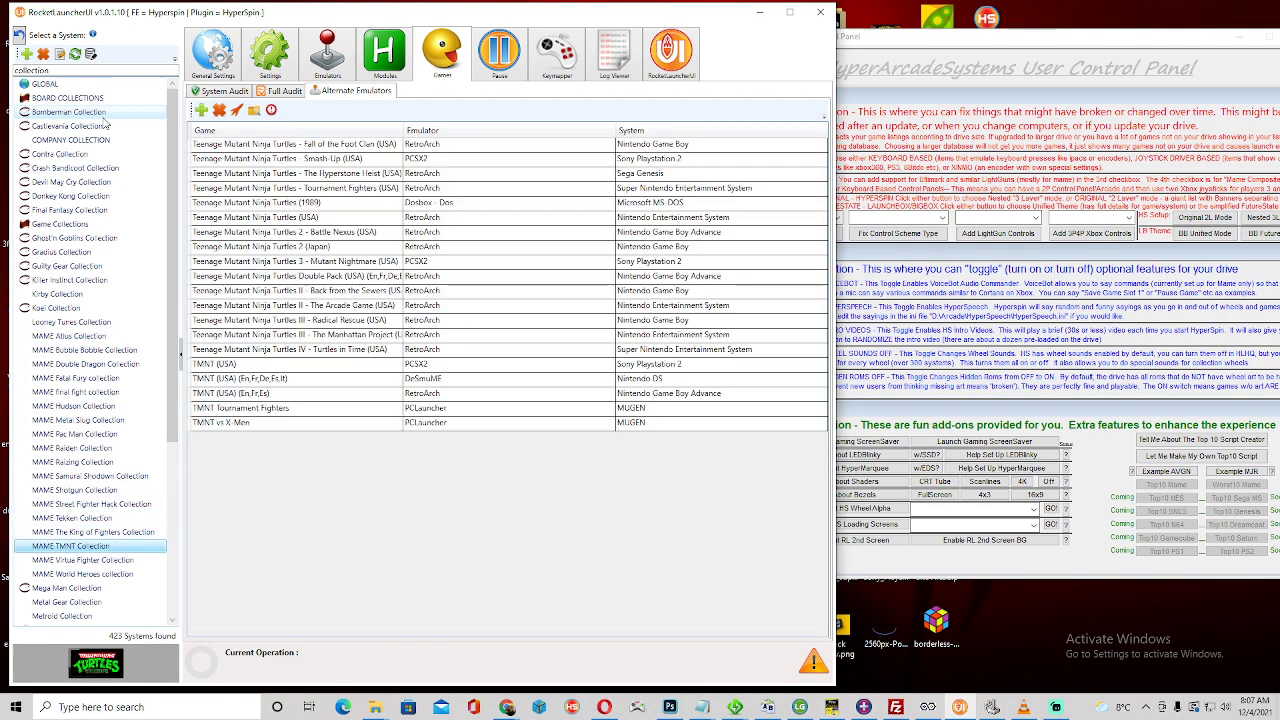
key(Down)
key(Down)
key(Down)
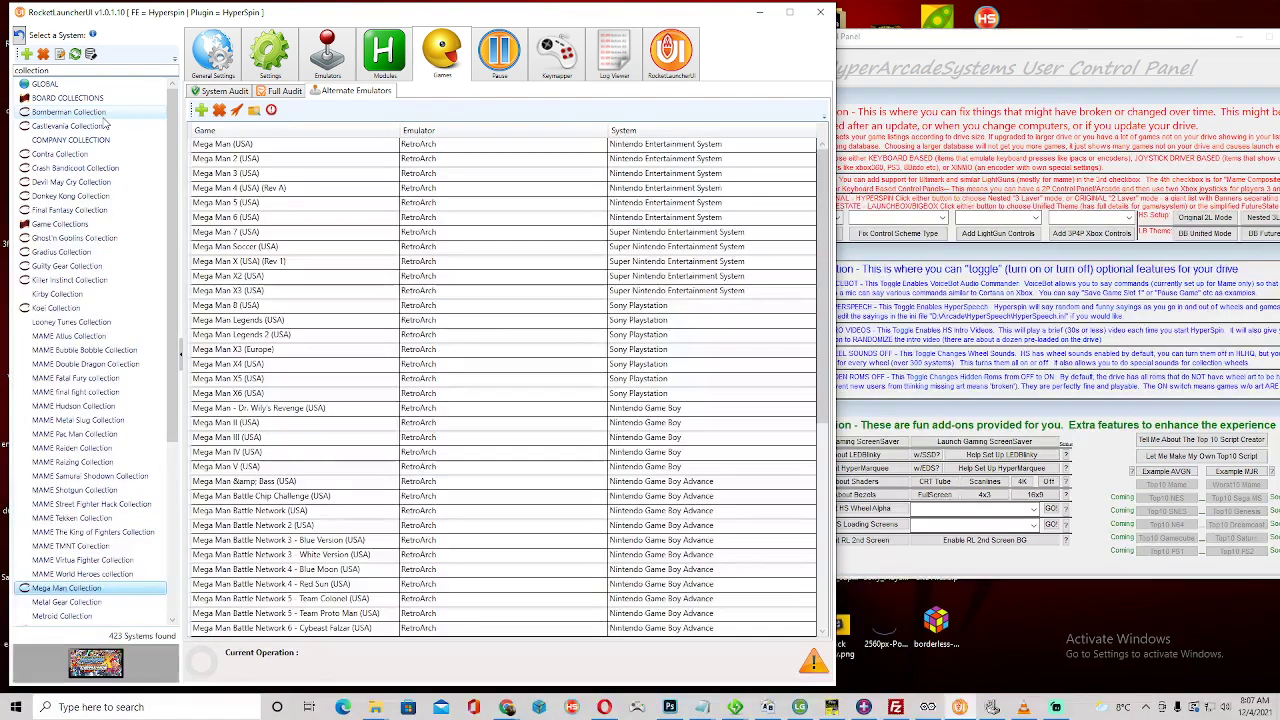
View the alternate emulator assignments of the Need for Speed and Pokemon collections.
key(Down)
key(Down)
key(Down)
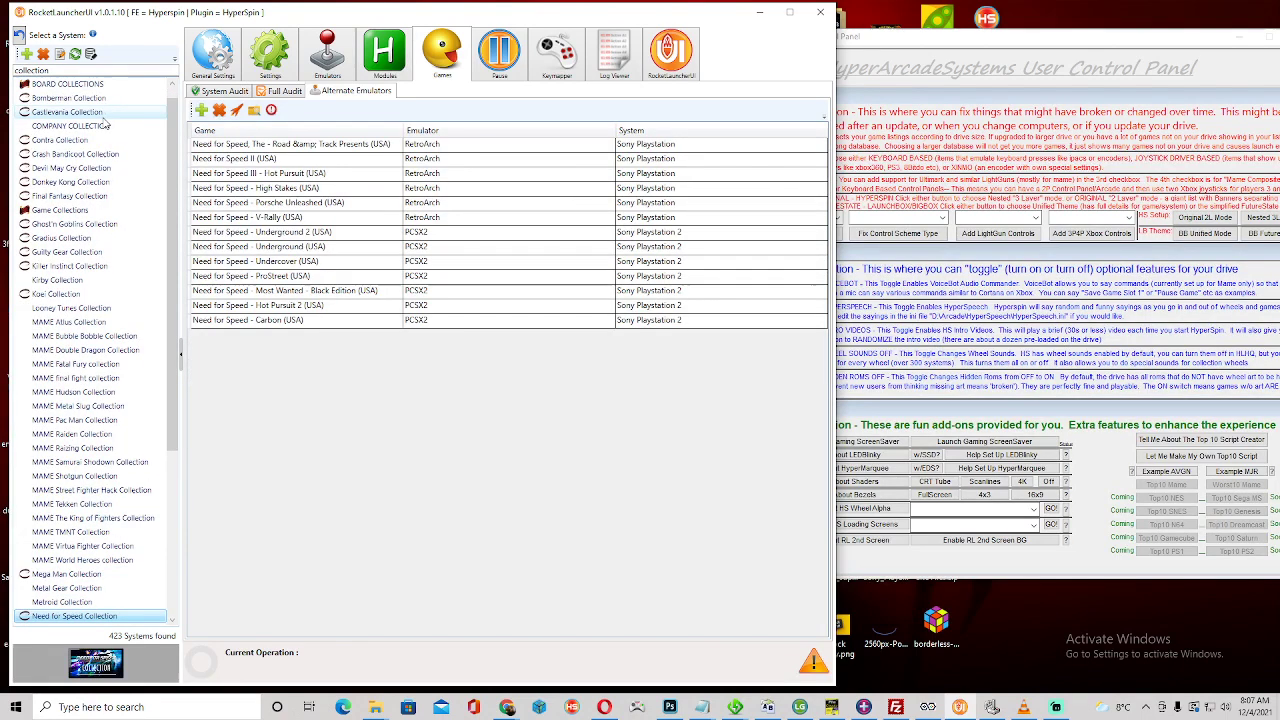
key(Down)
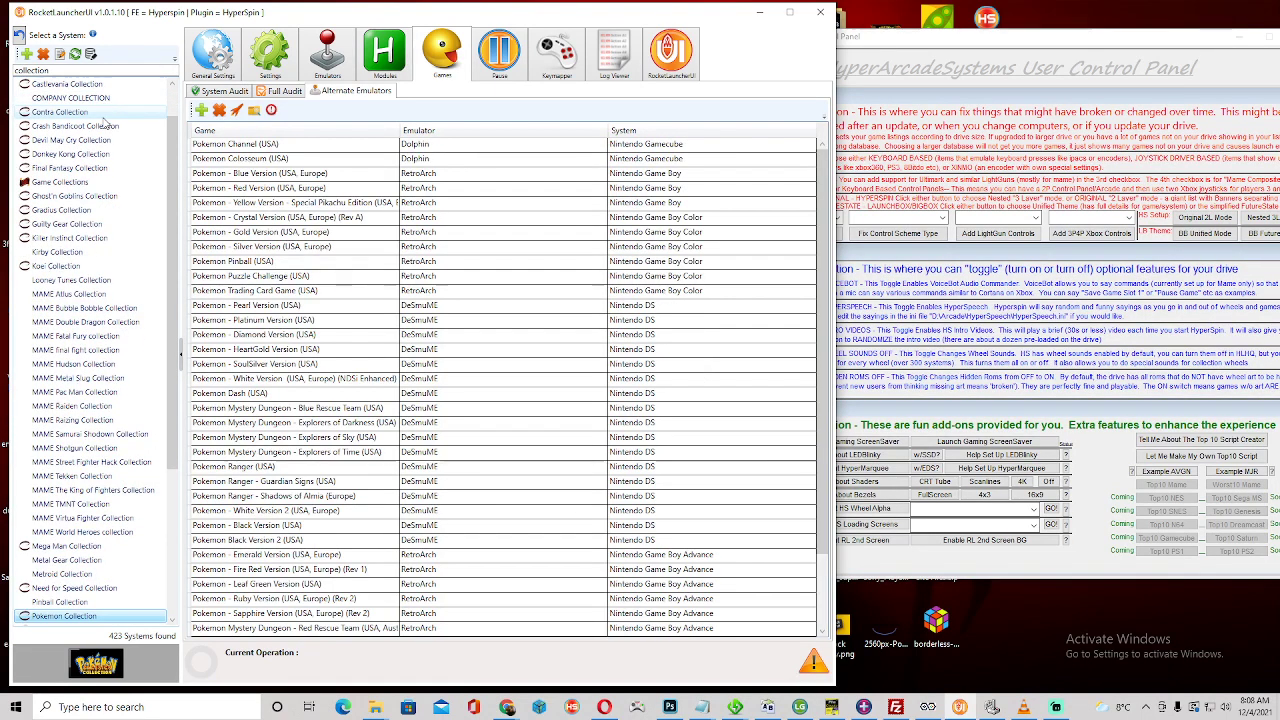
key(Down)
Go back up the collections to recheck the alternate emulators of Need for Speed, MAME Virtua Fighter, MAME Tekken and MAME Shotgun.
key(Up)
key(Up)
key(Up)
key(Up)
key(Up)
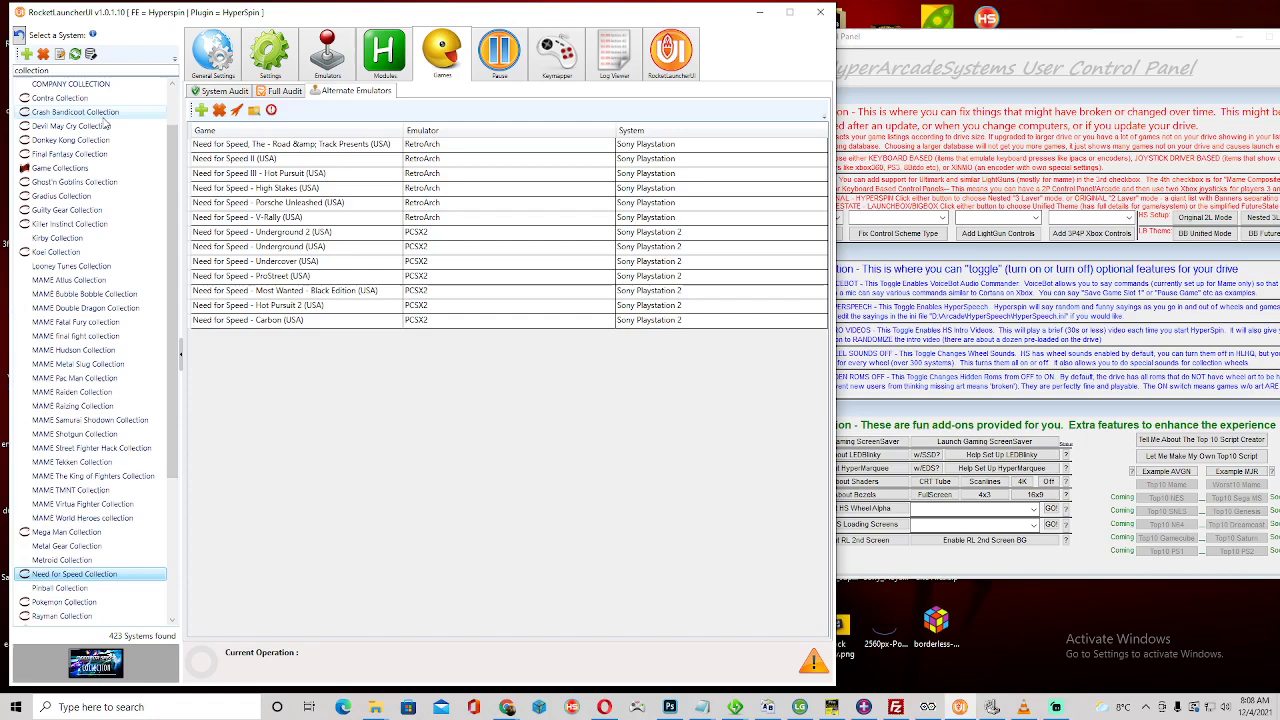
key(Up)
key(Up)
key(Up)
key(Up)
key(Up)
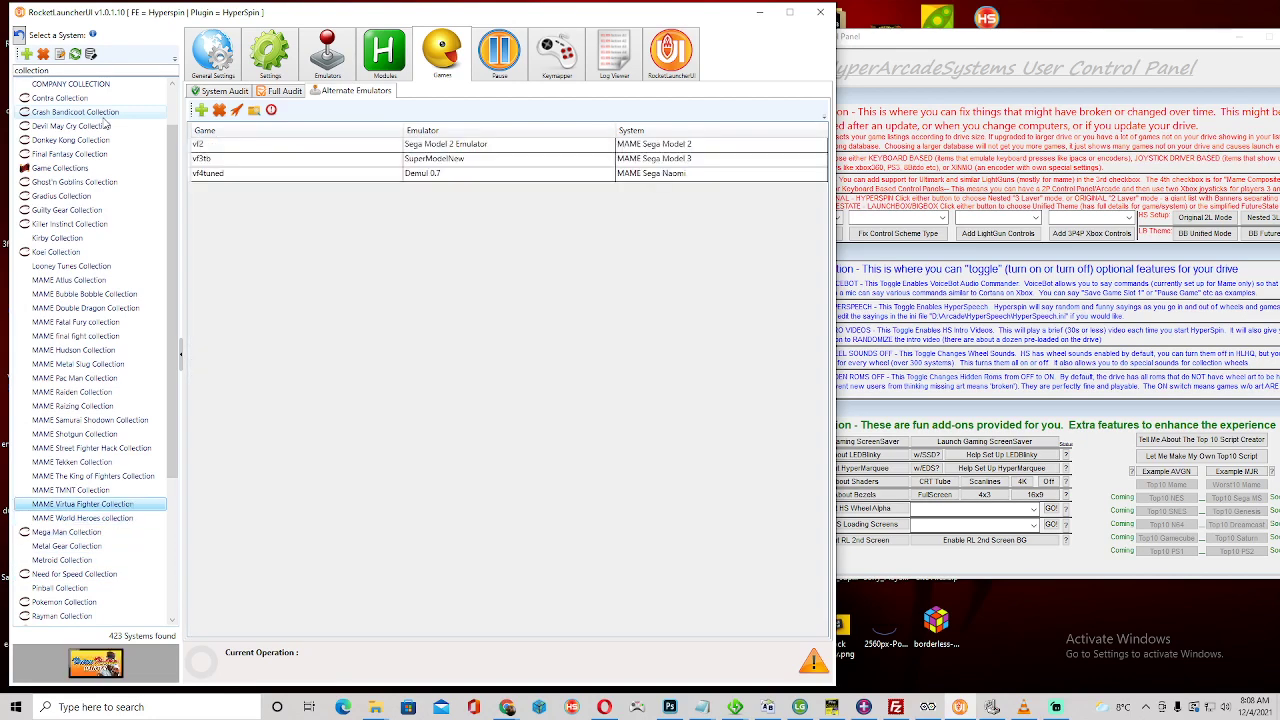
key(Up)
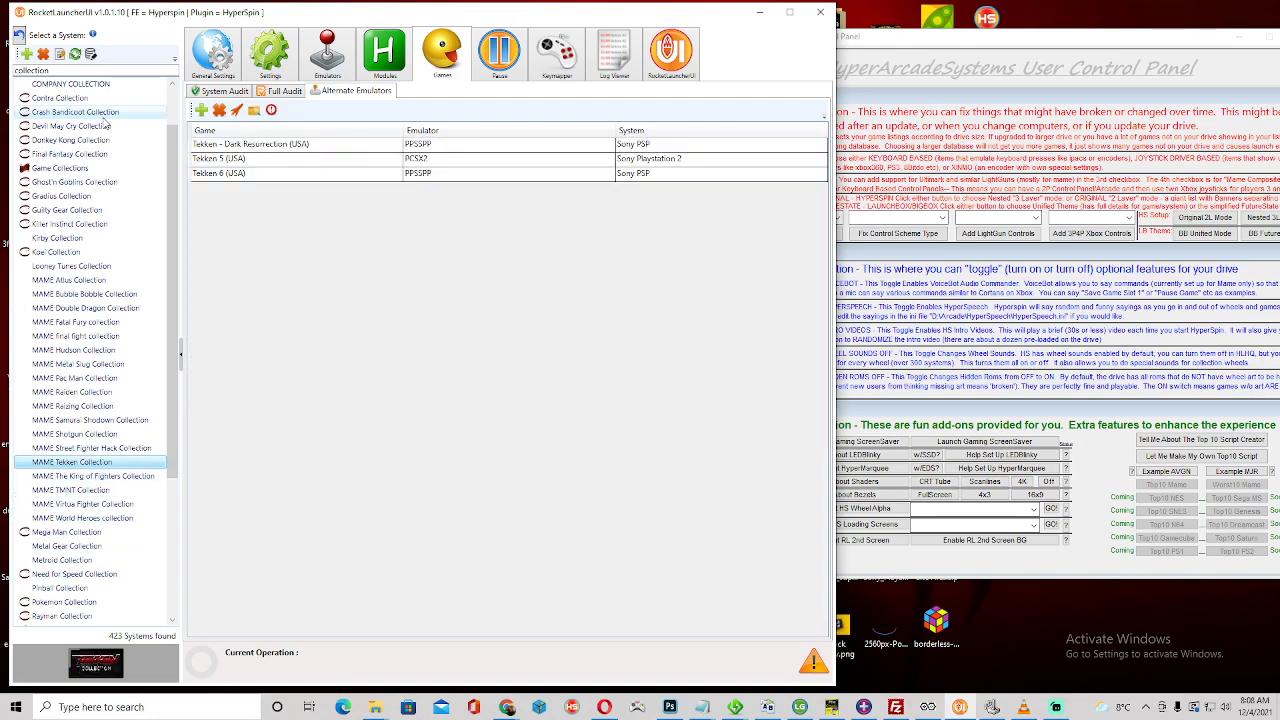
key(Up)
key(Up)
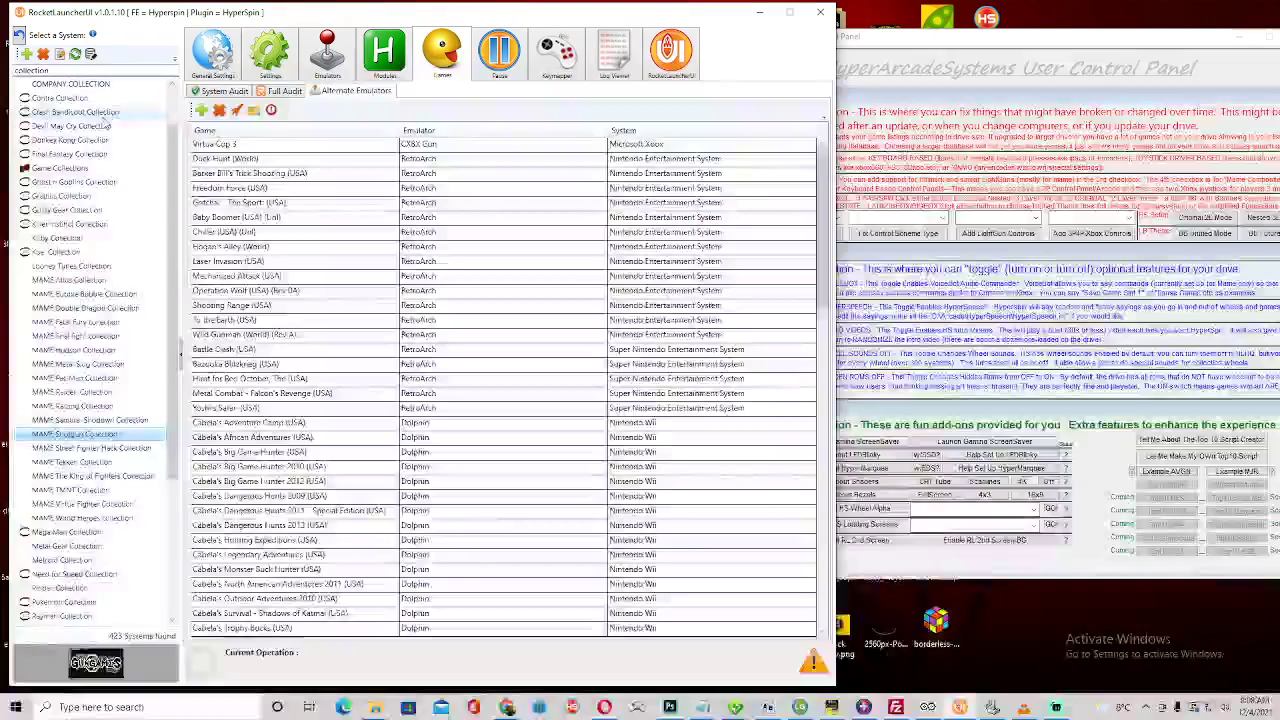
Minimize RocketLauncherUI, switch to the CoinOps folder window in File Explorer and open its Xmls folder.
click(762, 13)
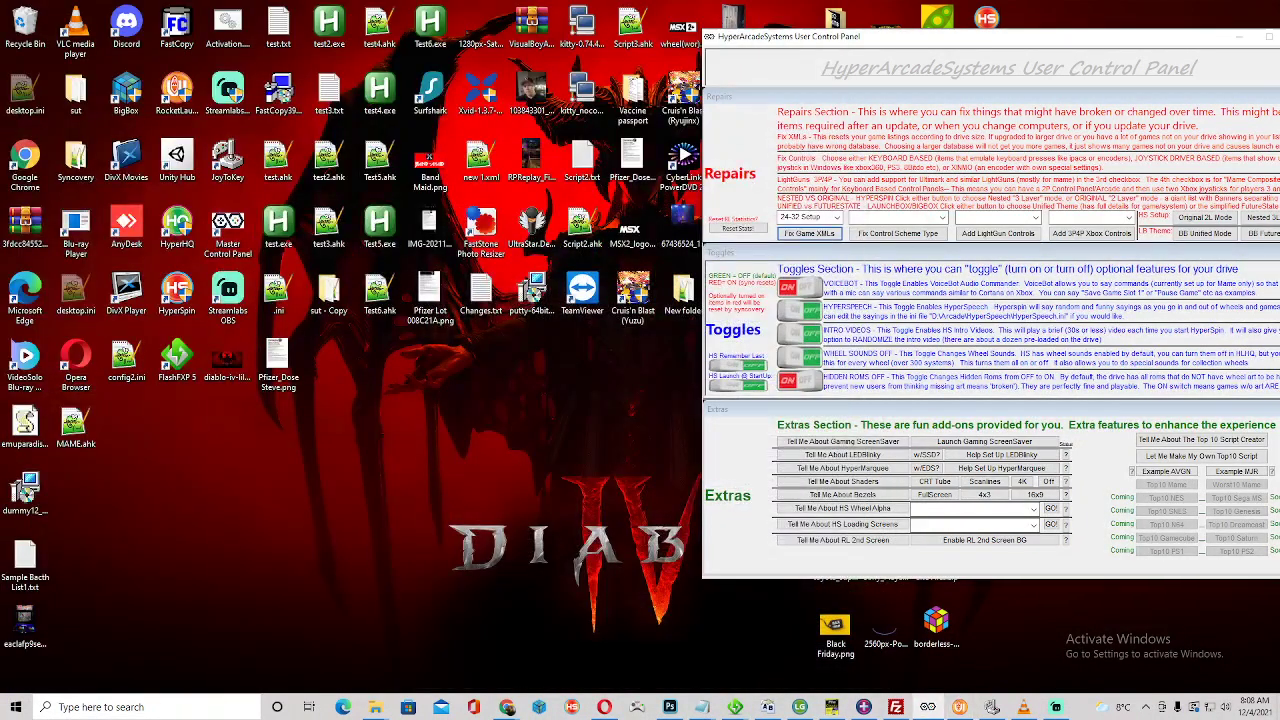
mouse_move(375, 707)
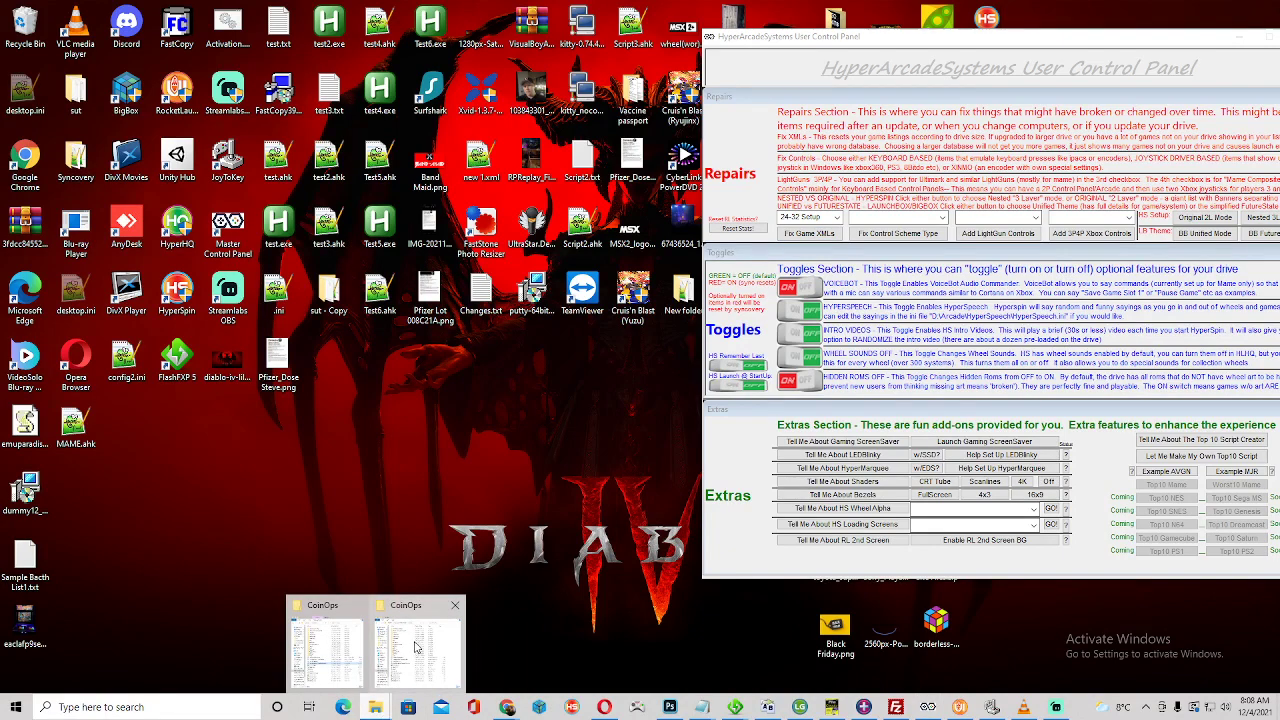
click(417, 648)
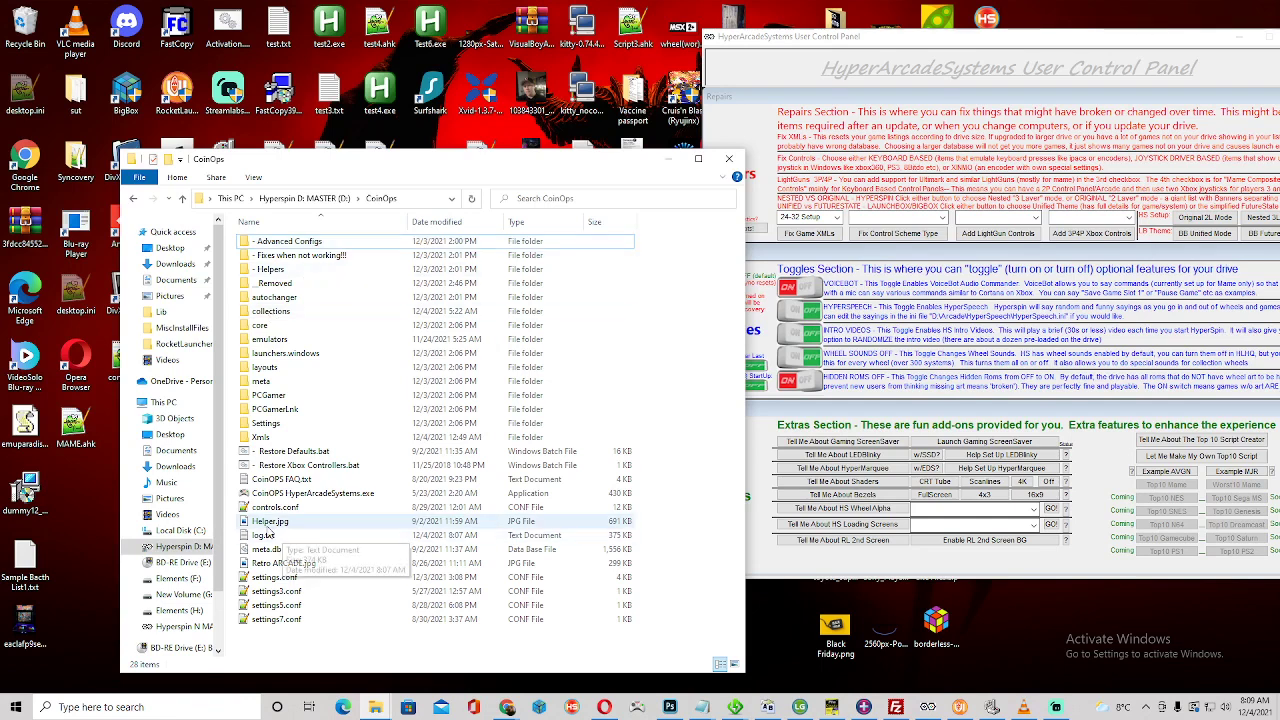
double_click(265, 437)
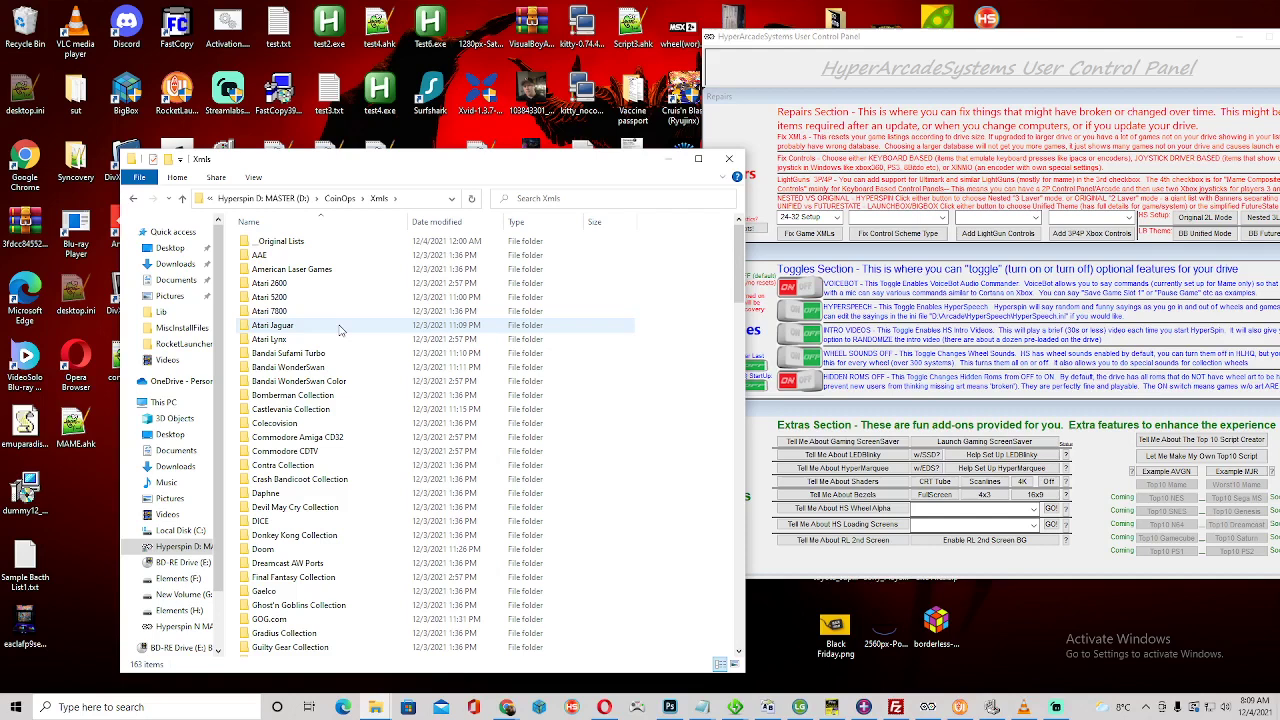
Open the American Laser Games folder and look over its game text files and their sizes.
double_click(300, 269)
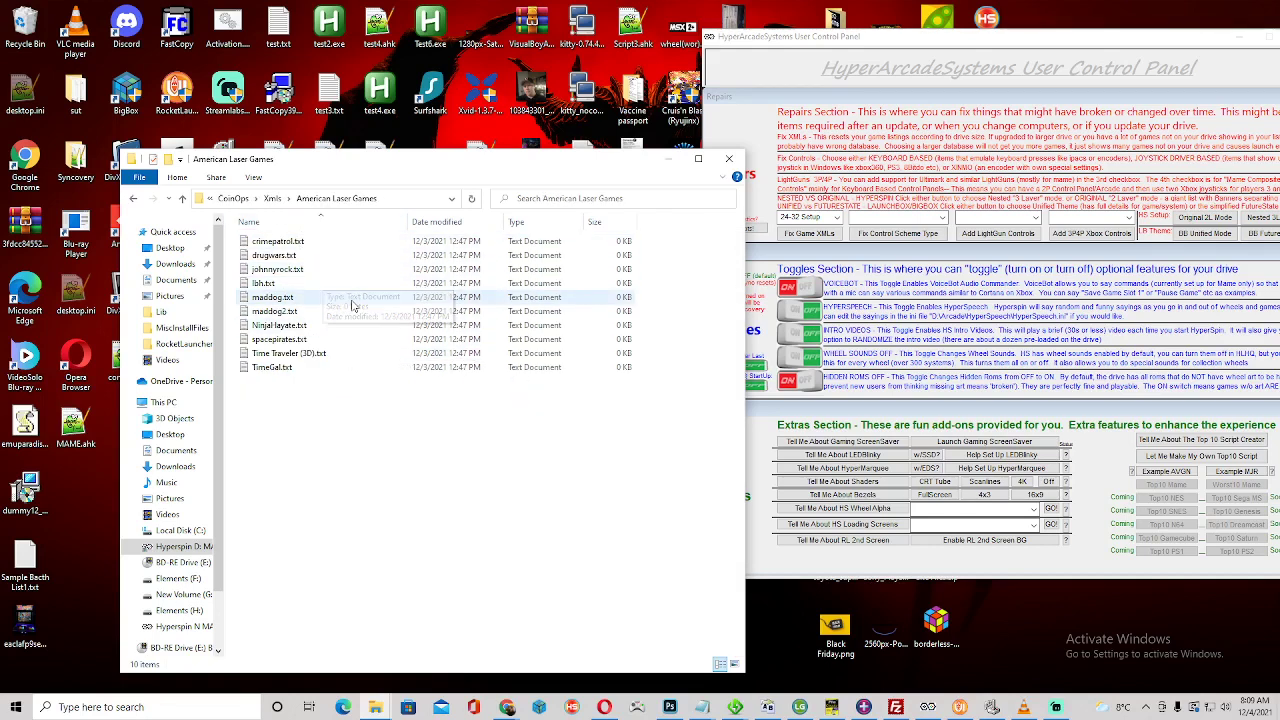
click(326, 367)
key(Up)
key(Up)
key(Up)
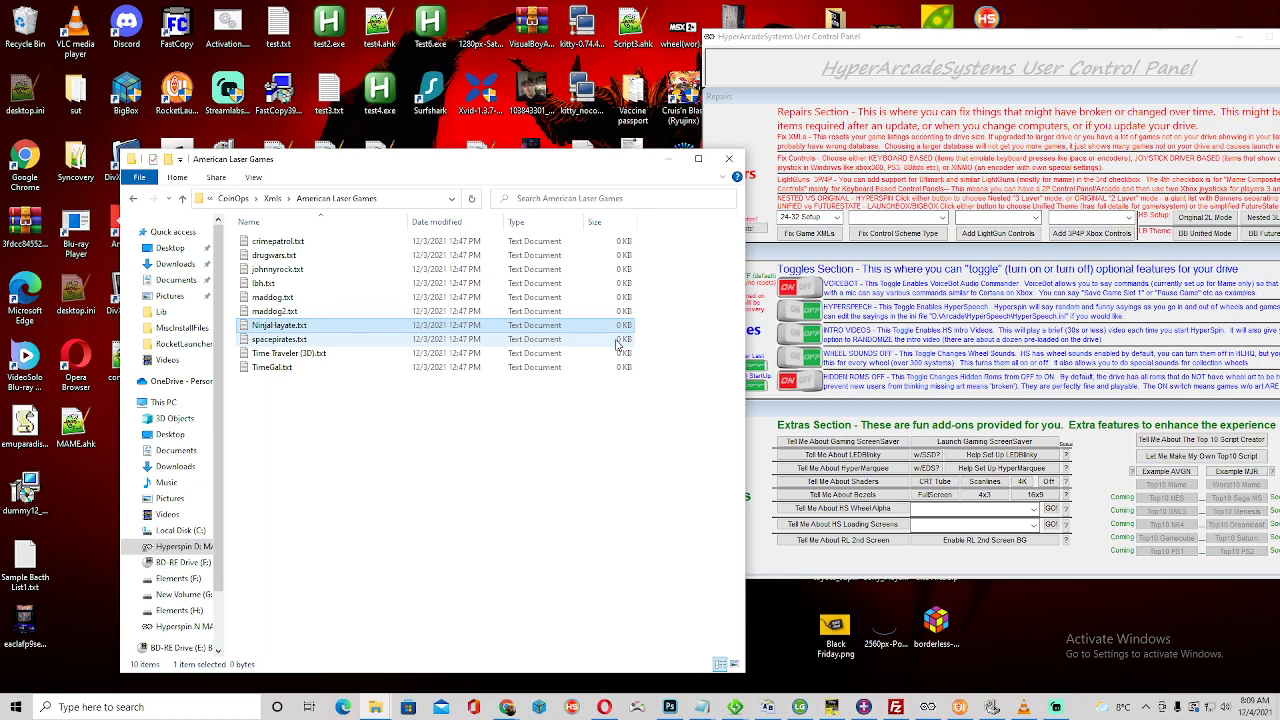
Return to the Xmls folder and view the game text files in the MAME CAVE folder.
click(273, 198)
scroll(350, 401, down, 4)
click(348, 384)
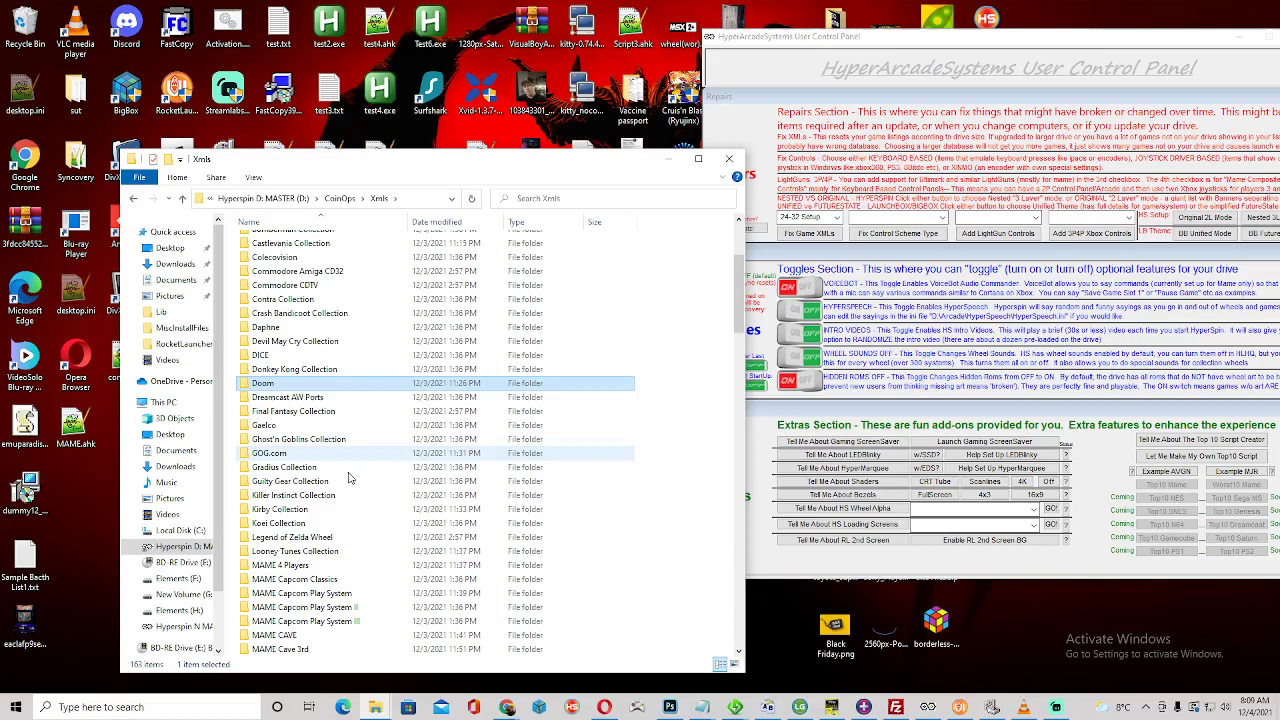
scroll(346, 470, down, 4)
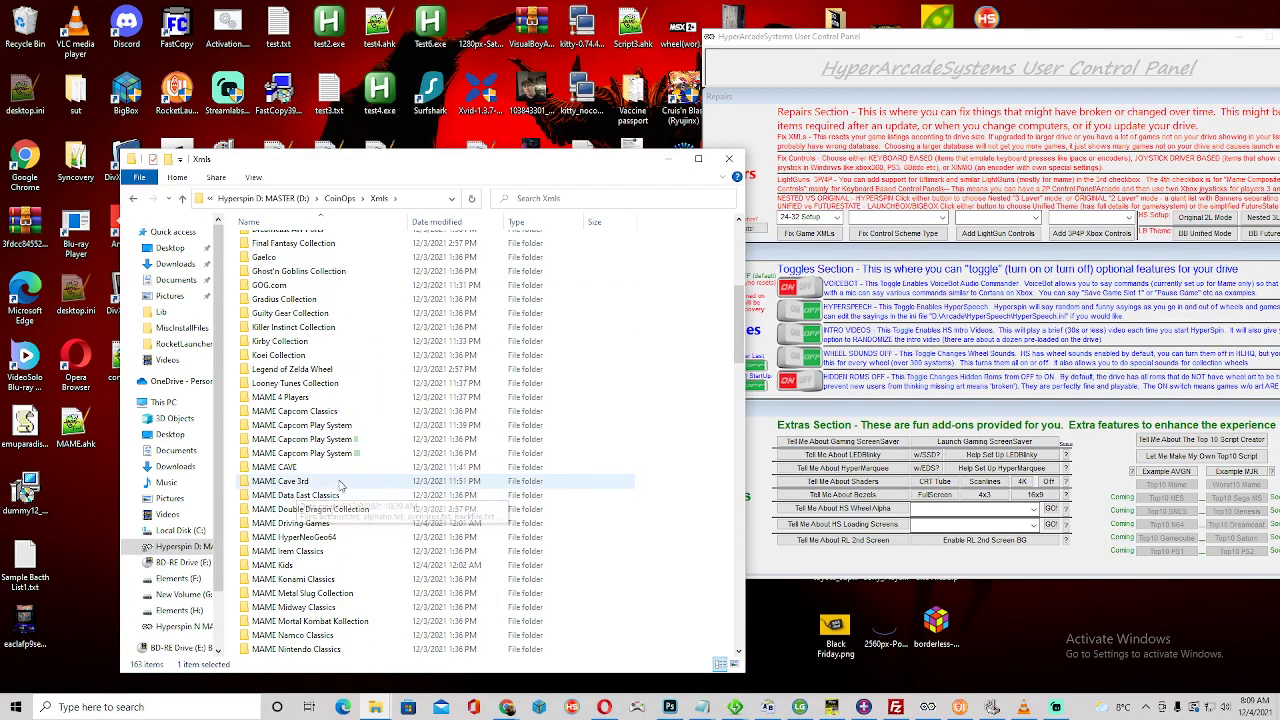
double_click(308, 468)
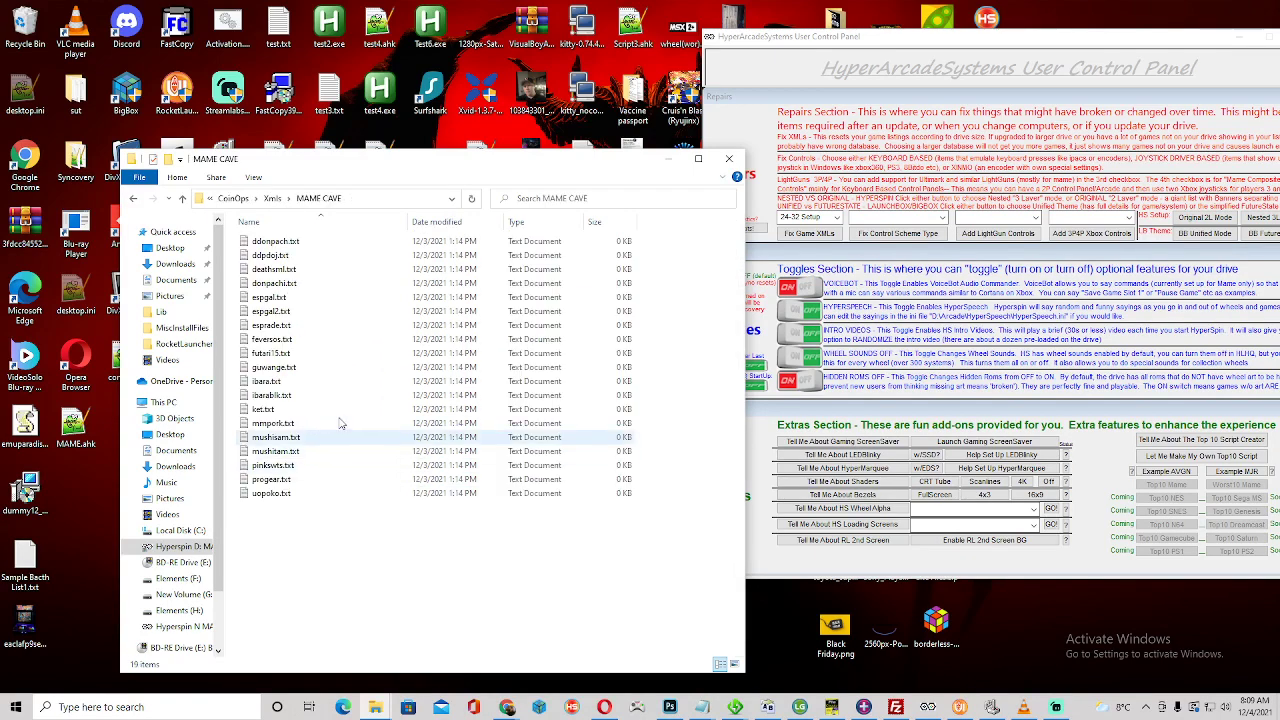
Go back to the Xmls folder and browse the game text files in the Microsoft Xbox 360 folder.
click(273, 198)
scroll(362, 490, down, 11)
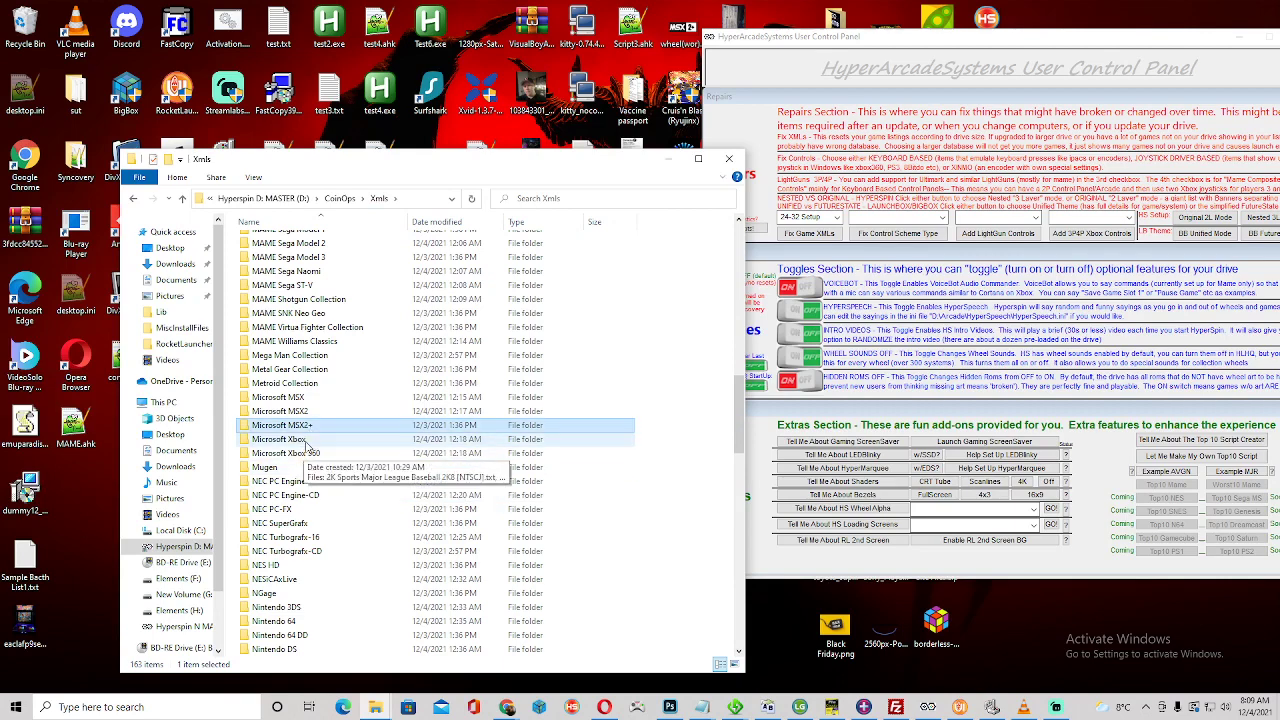
click(309, 455)
double_click(309, 455)
scroll(377, 400, down, 10)
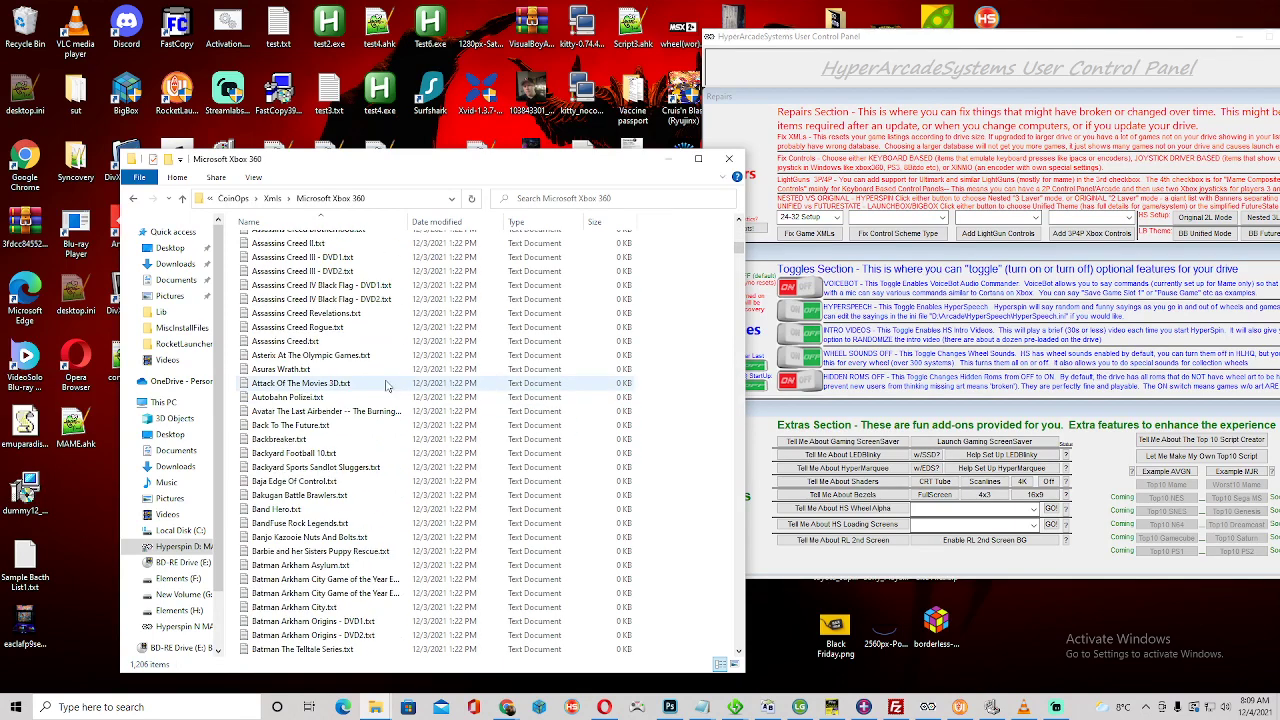
scroll(377, 396, down, 13)
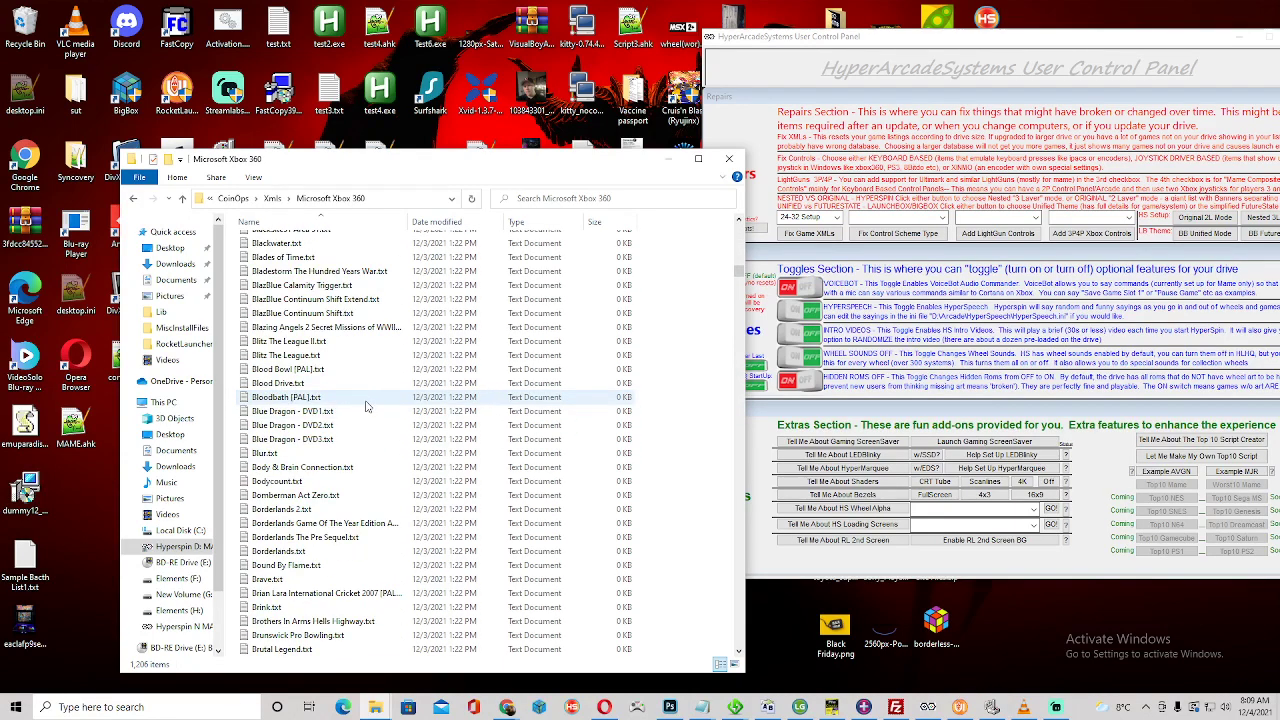
Return to the Xmls system folders and view the game text files in the Bomberman Collection folder.
key(alt+Left)
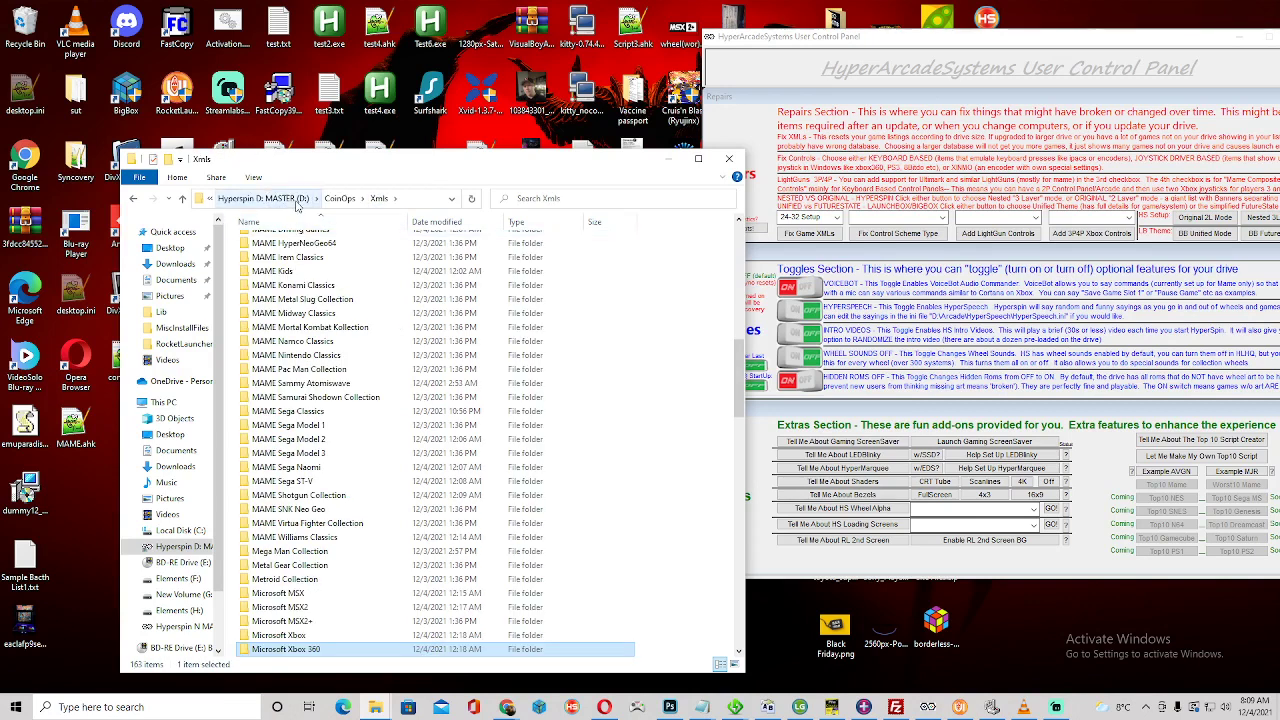
scroll(315, 420, down, 5)
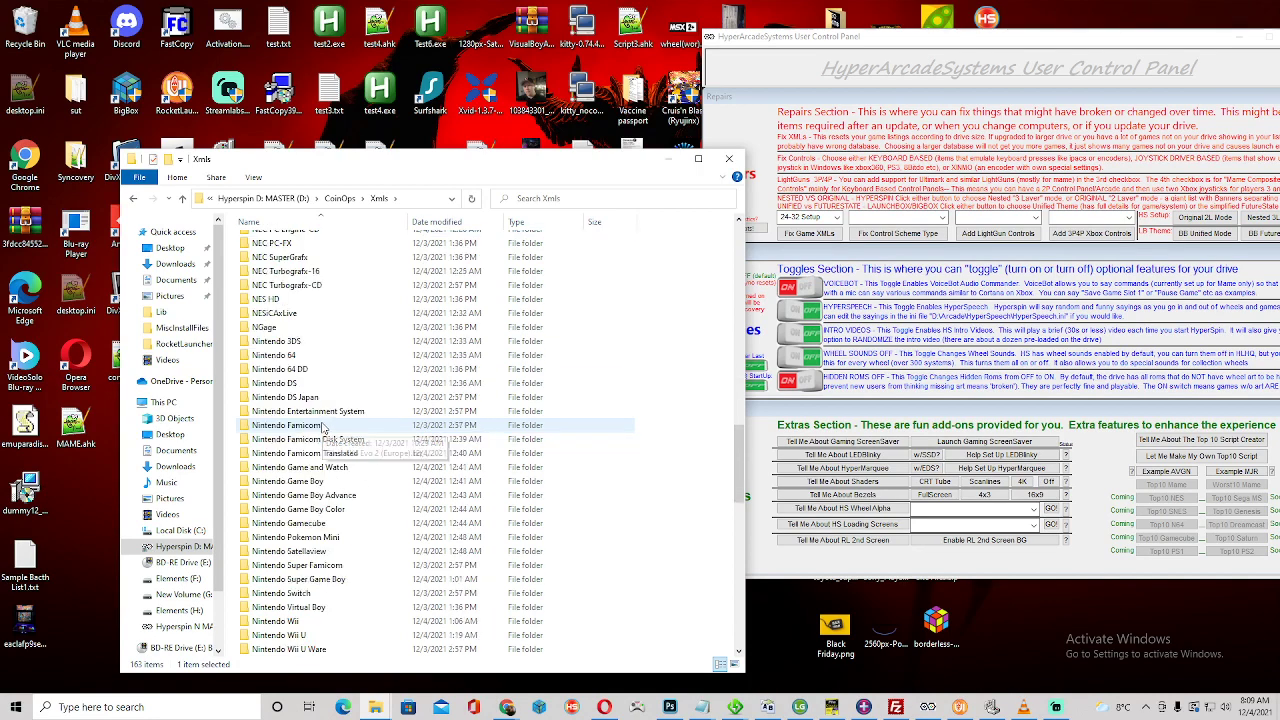
scroll(330, 410, up, 15)
scroll(334, 393, up, 3)
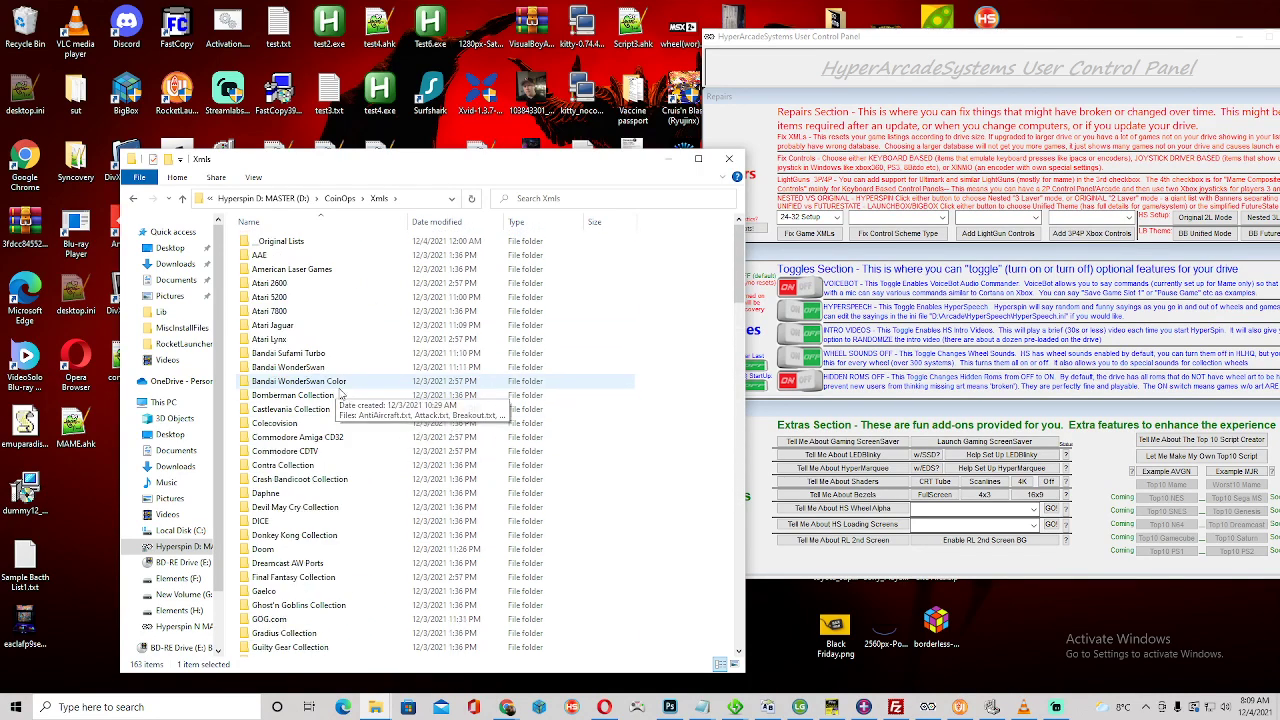
double_click(325, 396)
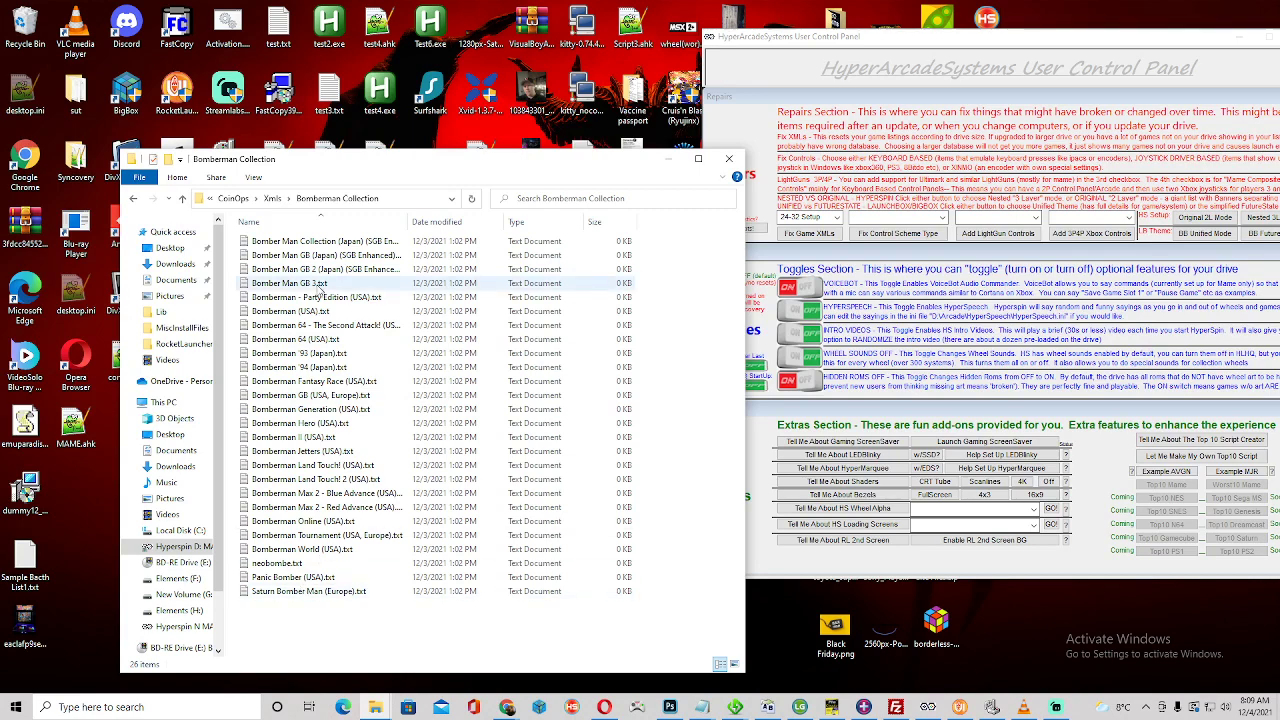
Look through the system folders in Xmls once more and return to the CoinOps folder.
click(274, 199)
scroll(381, 386, down, 20)
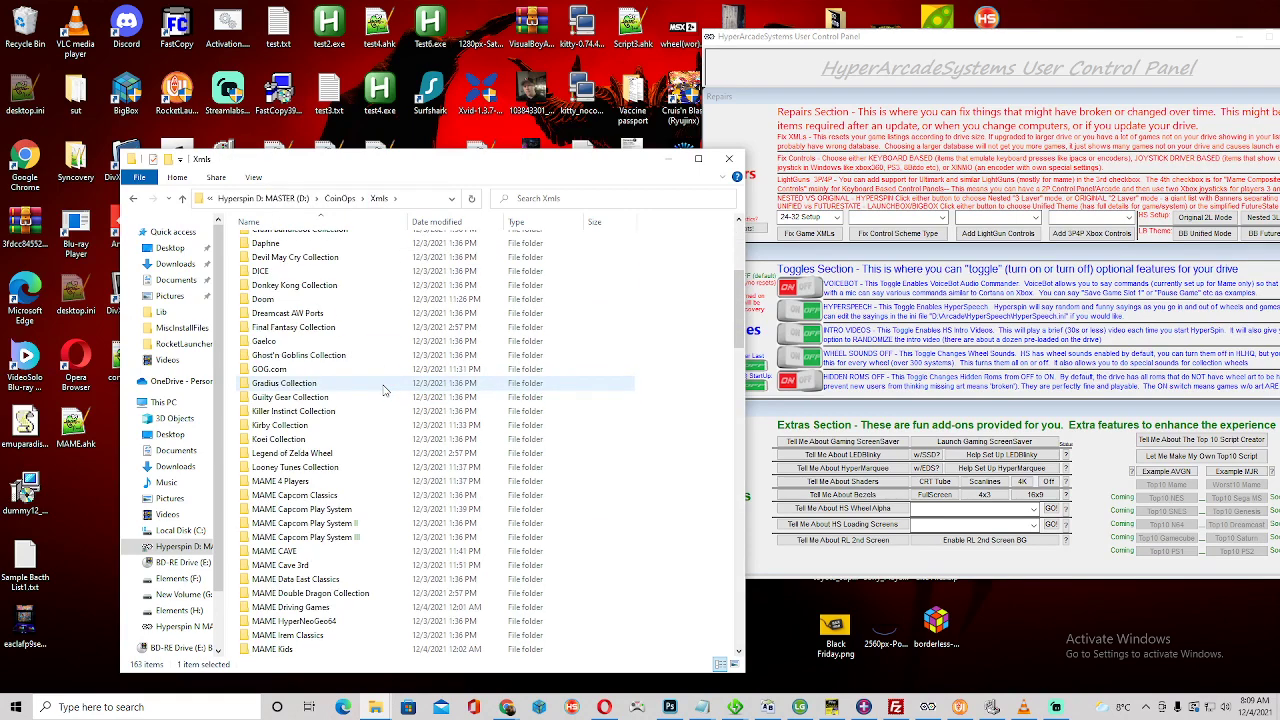
scroll(381, 380, up, 20)
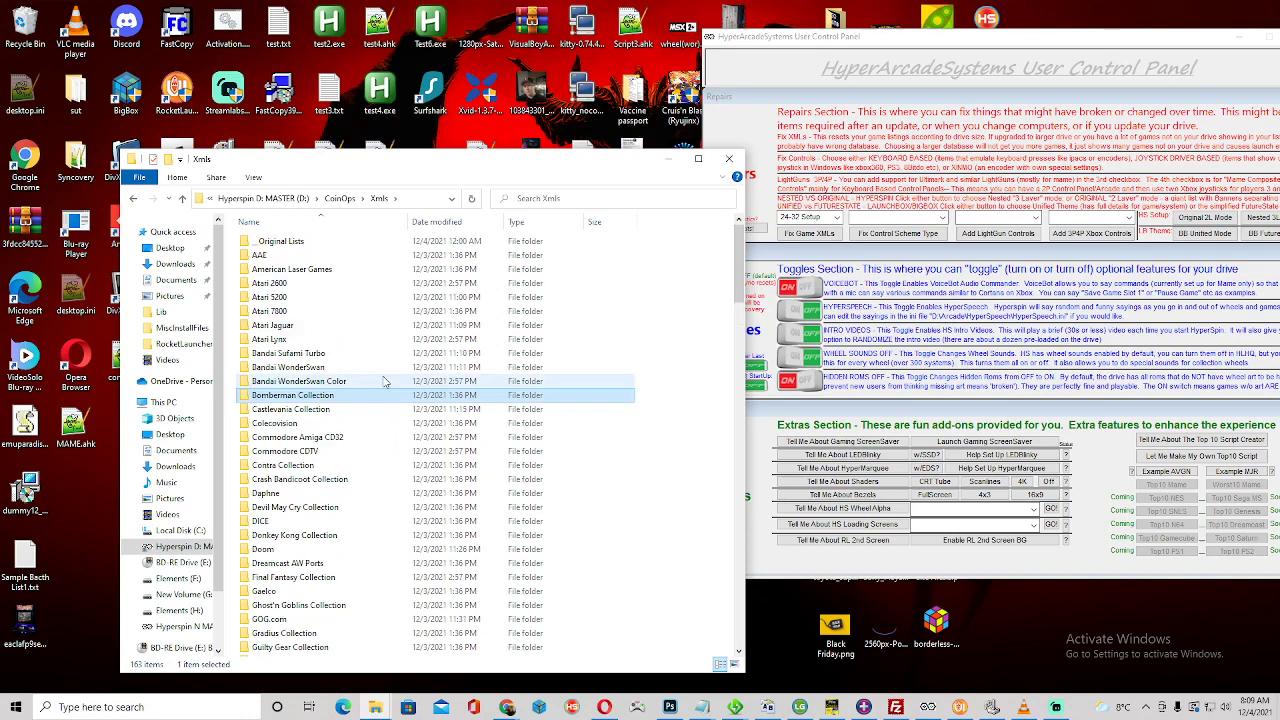
click(270, 355)
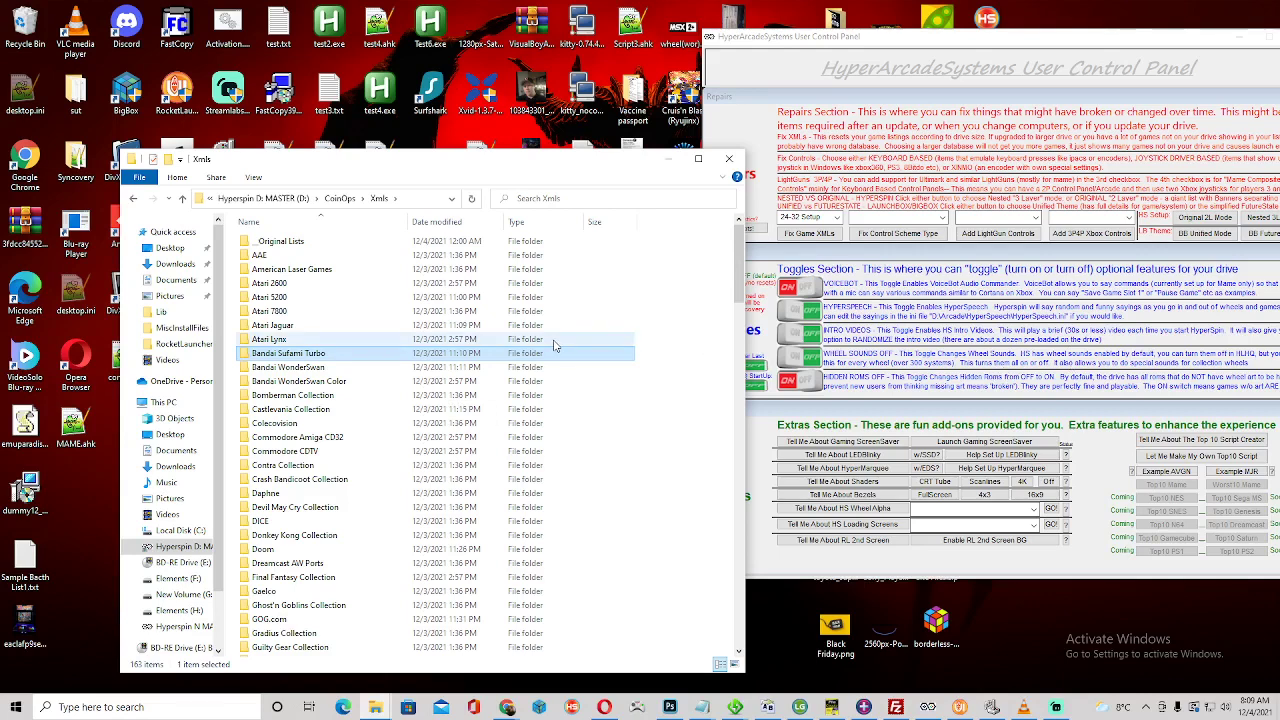
scroll(480, 390, down, 3)
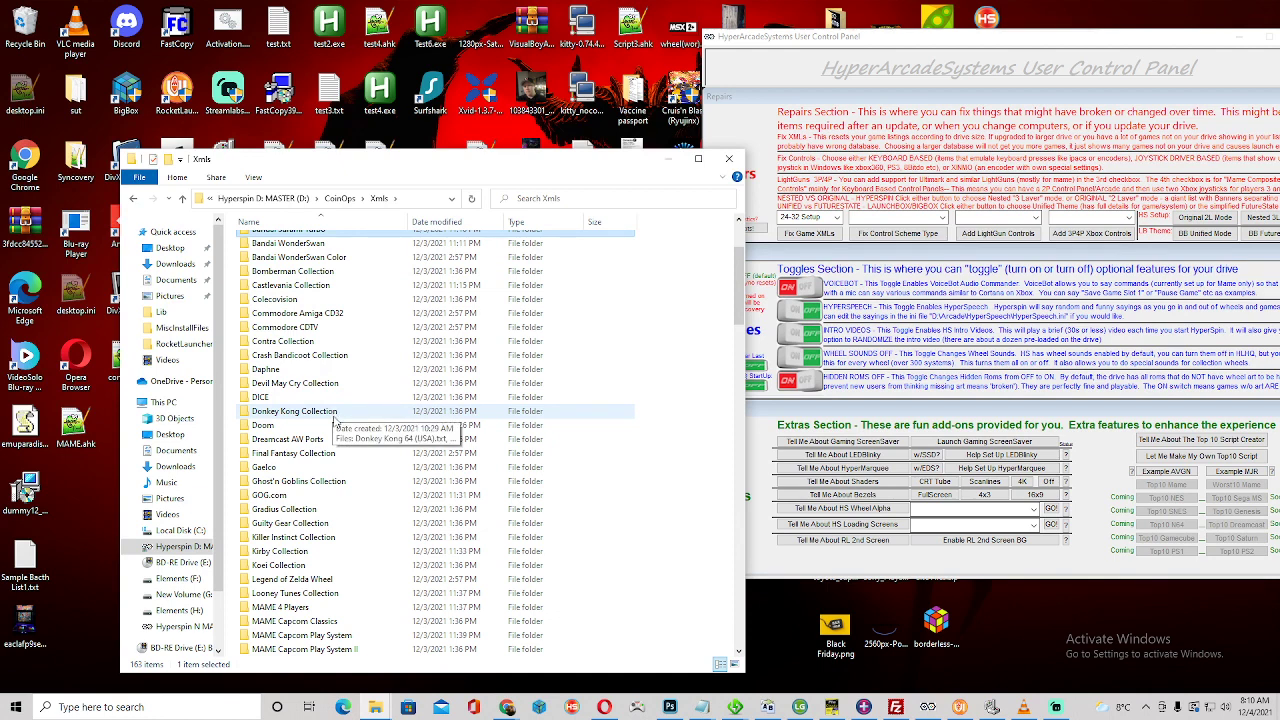
scroll(335, 415, down, 3)
click(339, 200)
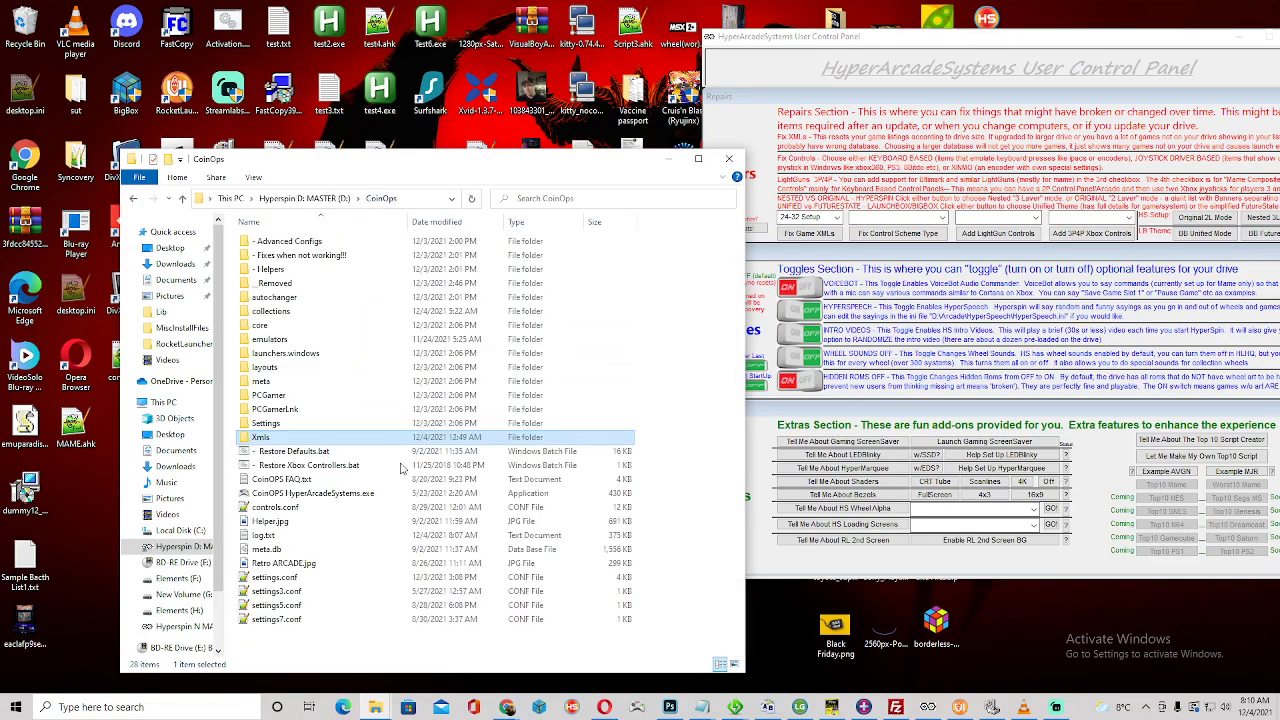
Launch CoinOPS HyperArcadeSystems.exe, browse the games in the MAME collection, and return to the system list.
double_click(304, 494)
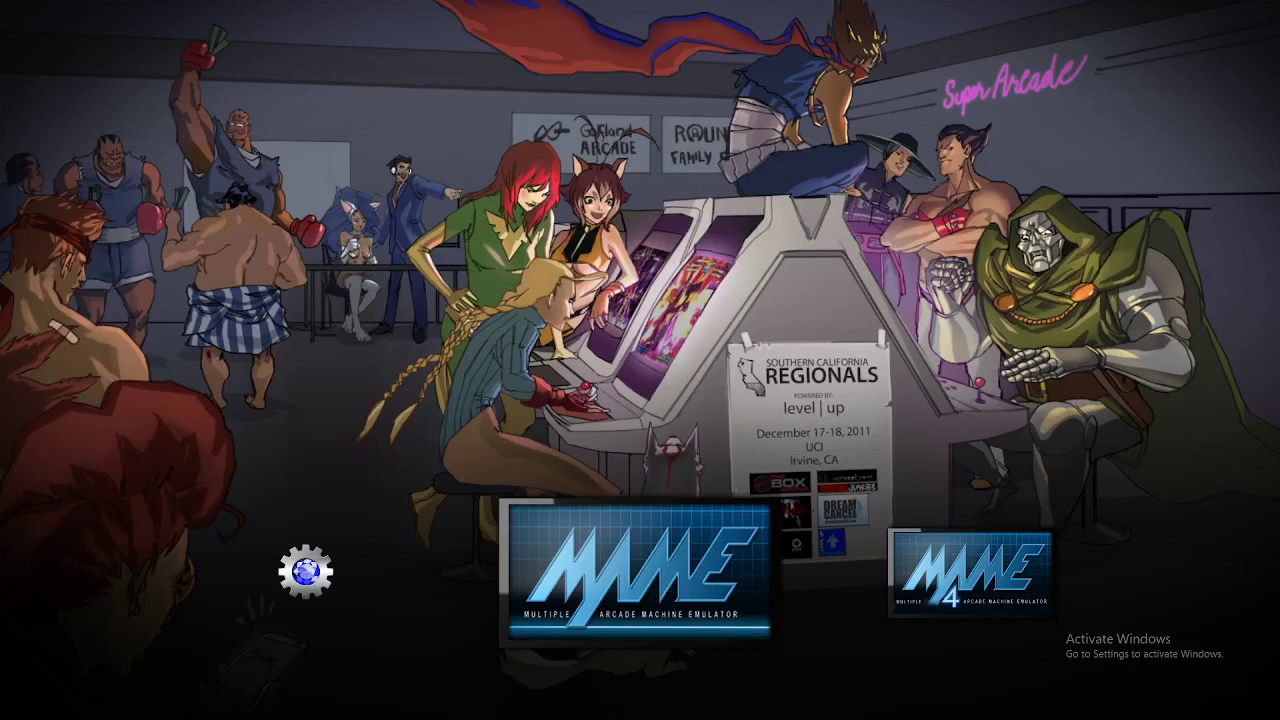
key(Return)
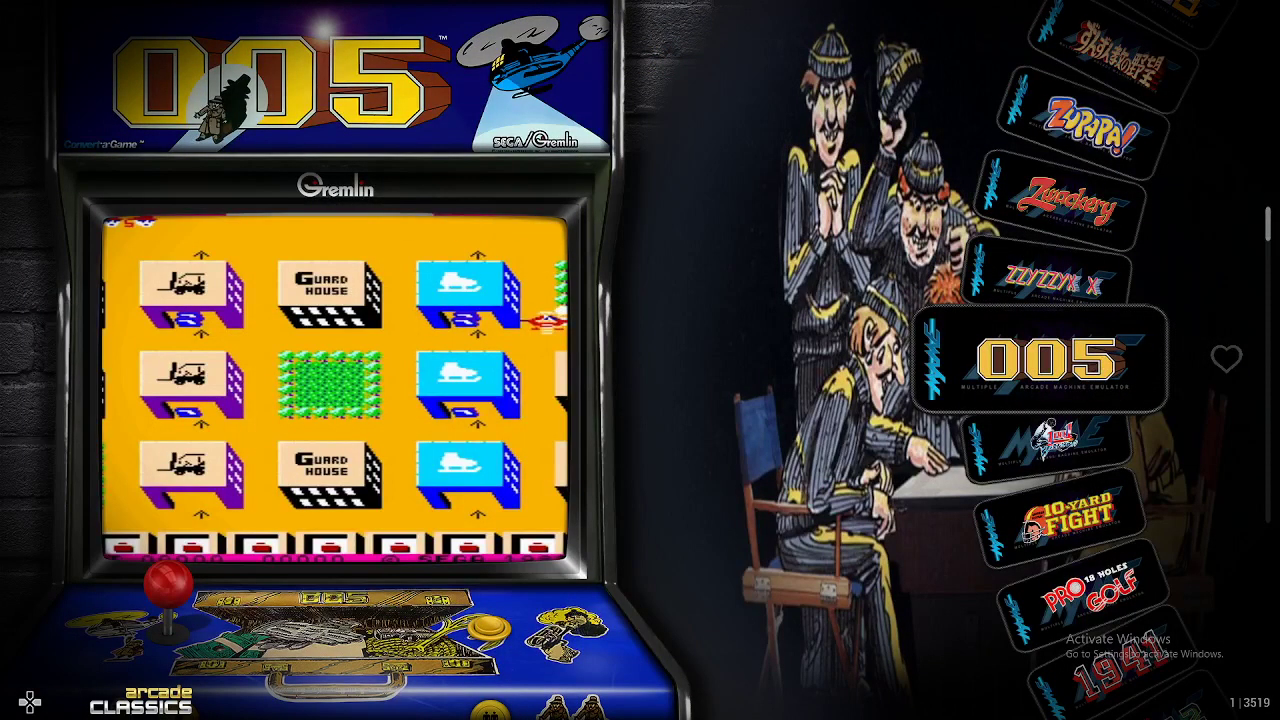
key(Down)
key(Down)
key(Down)
key(Down)
key(Down)
key(Down)
key(Down)
key(Down)
key(Down)
key(Down)
key(Down)
key(Down)
key(Down)
key(Down)
key(Down)
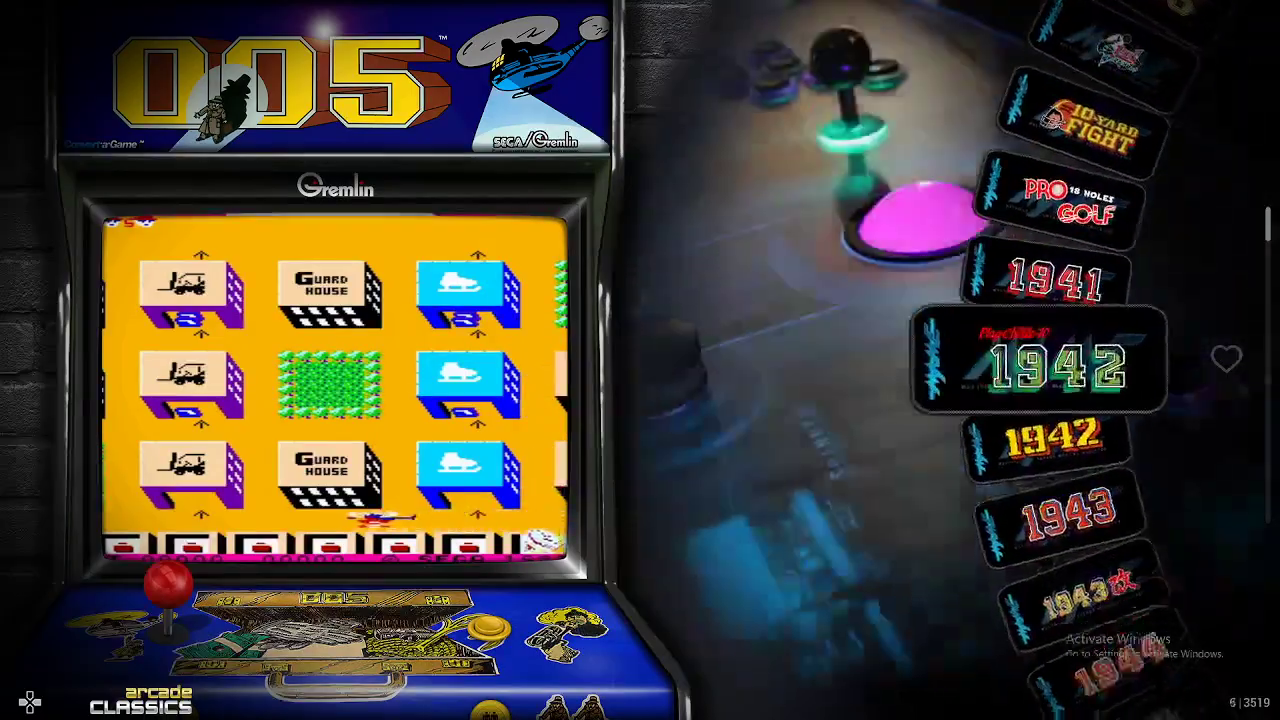
key(Down)
key(Down)
key(Down)
key(Down)
key(Down)
key(Down)
key(Down)
key(Down)
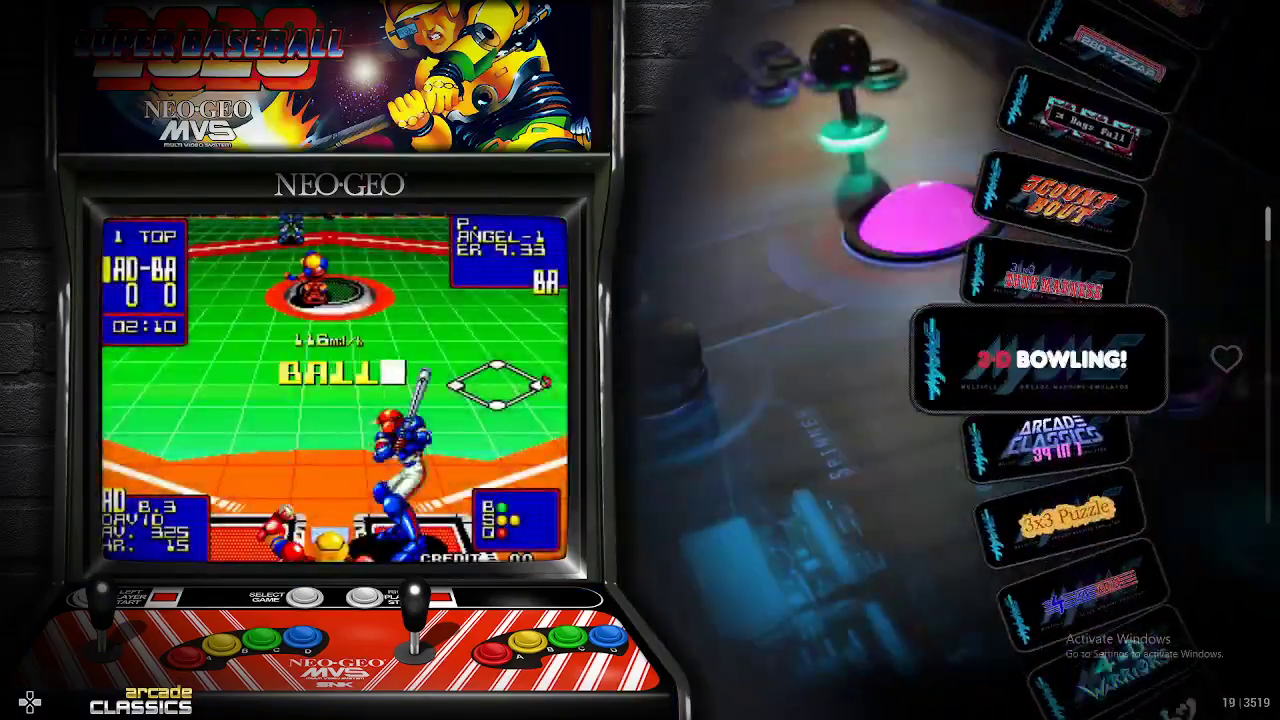
key(Escape)
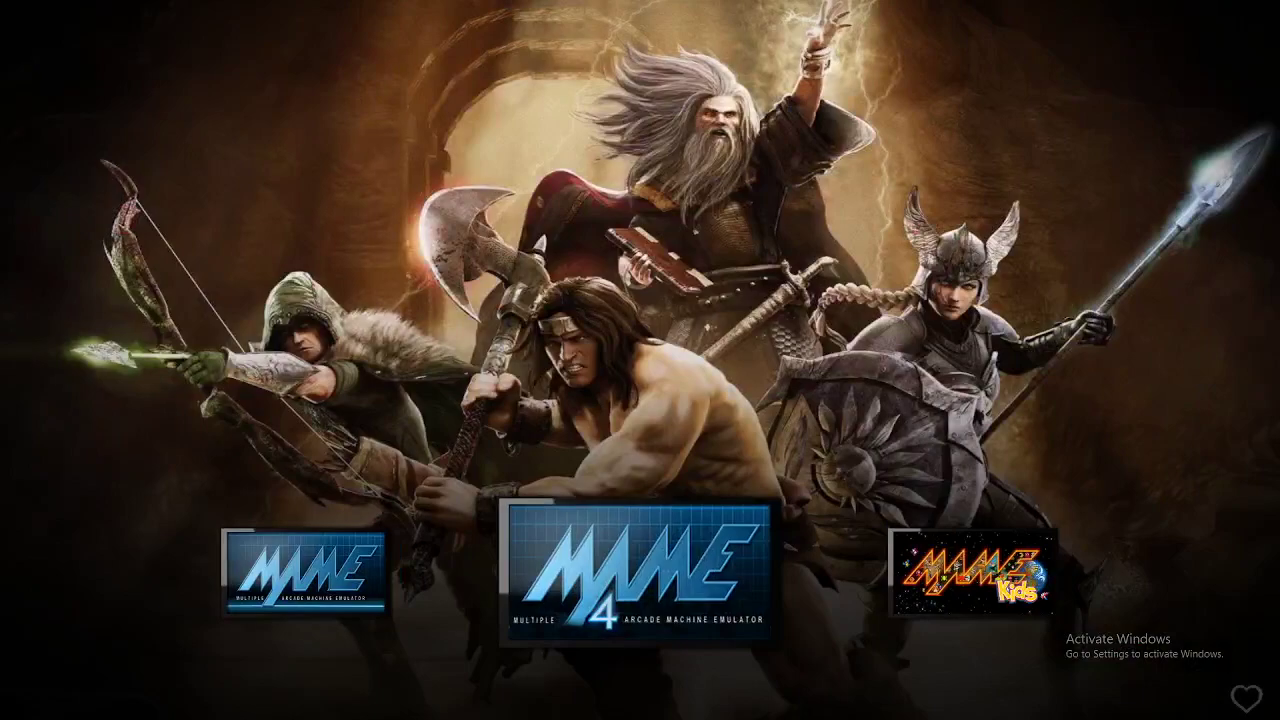
Go past MAME 4 and MAME Kids to Nintendo Classics, browse its games, and return to the system list.
key(Right)
key(Left)
key(Right)
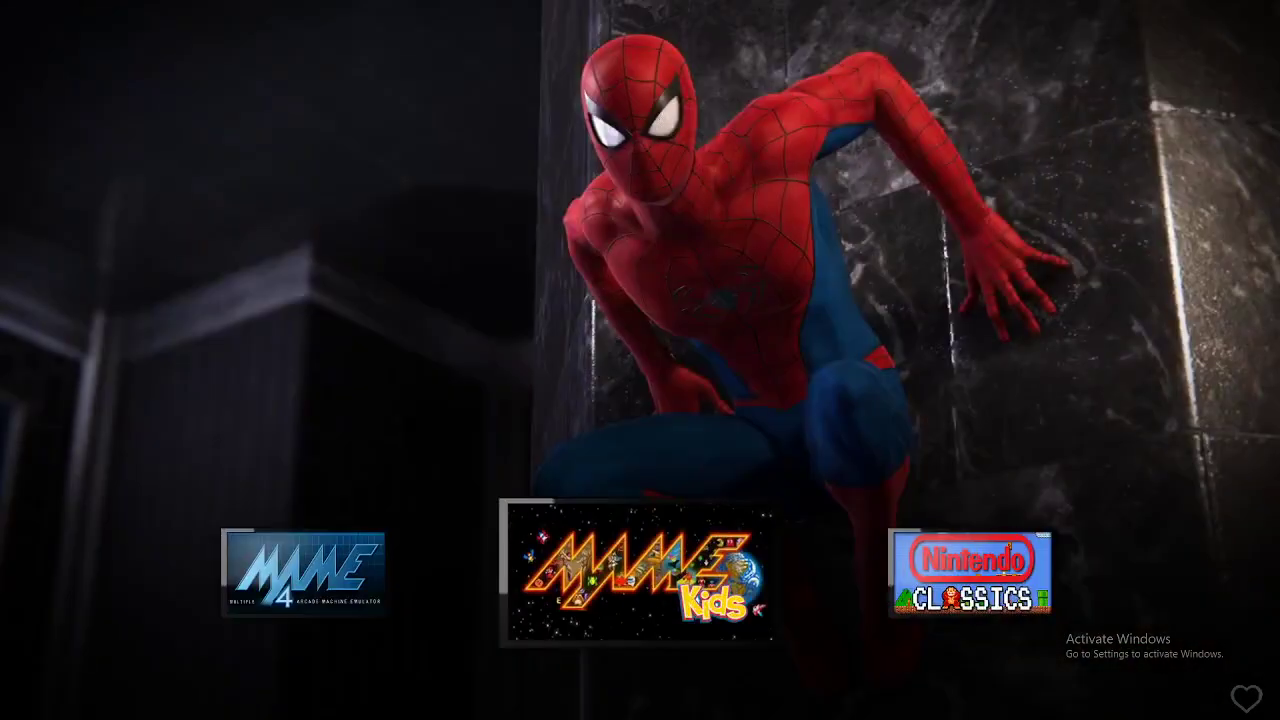
key(Right)
key(Right)
key(Left)
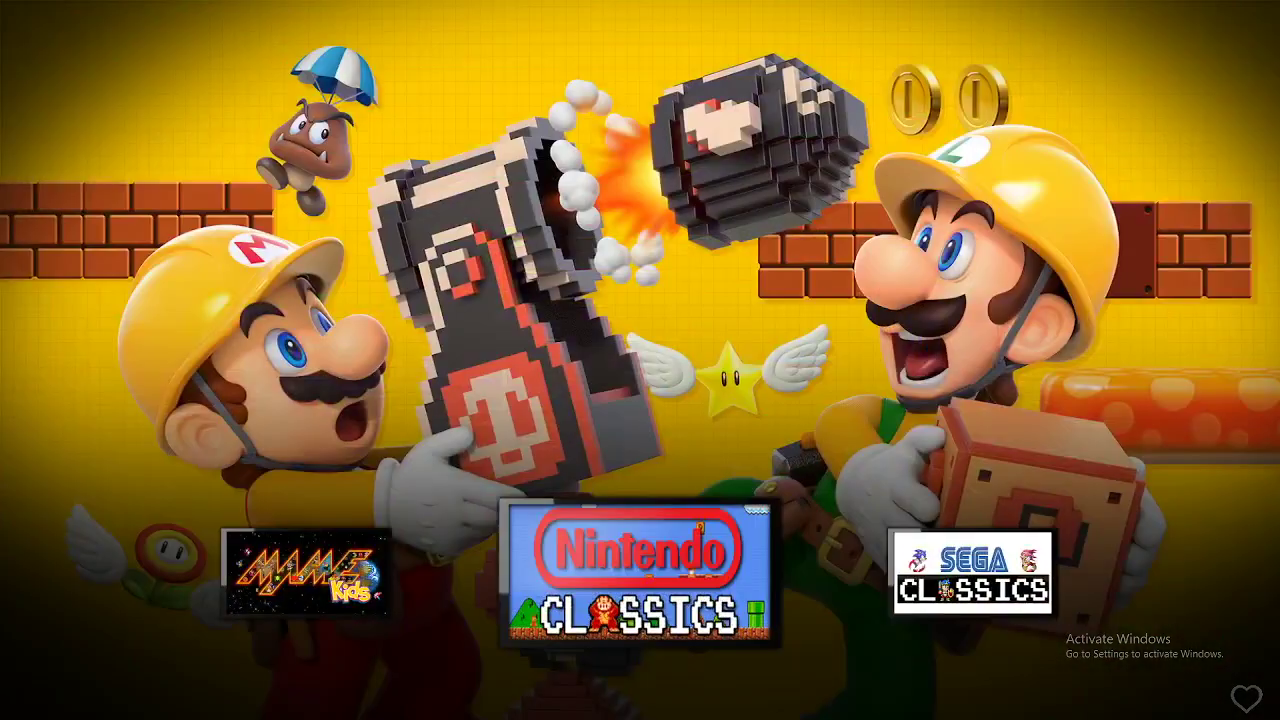
key(Return)
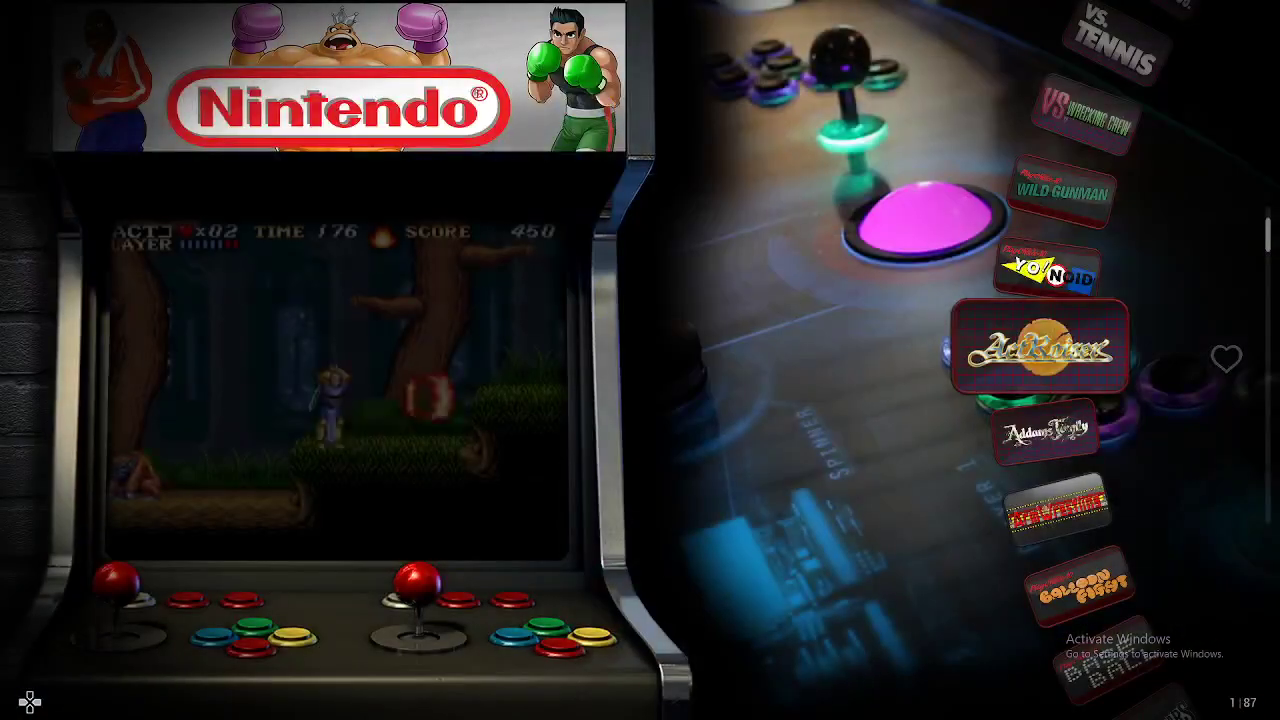
key(Down)
key(Down)
key(Down)
key(Down)
key(Down)
key(Down)
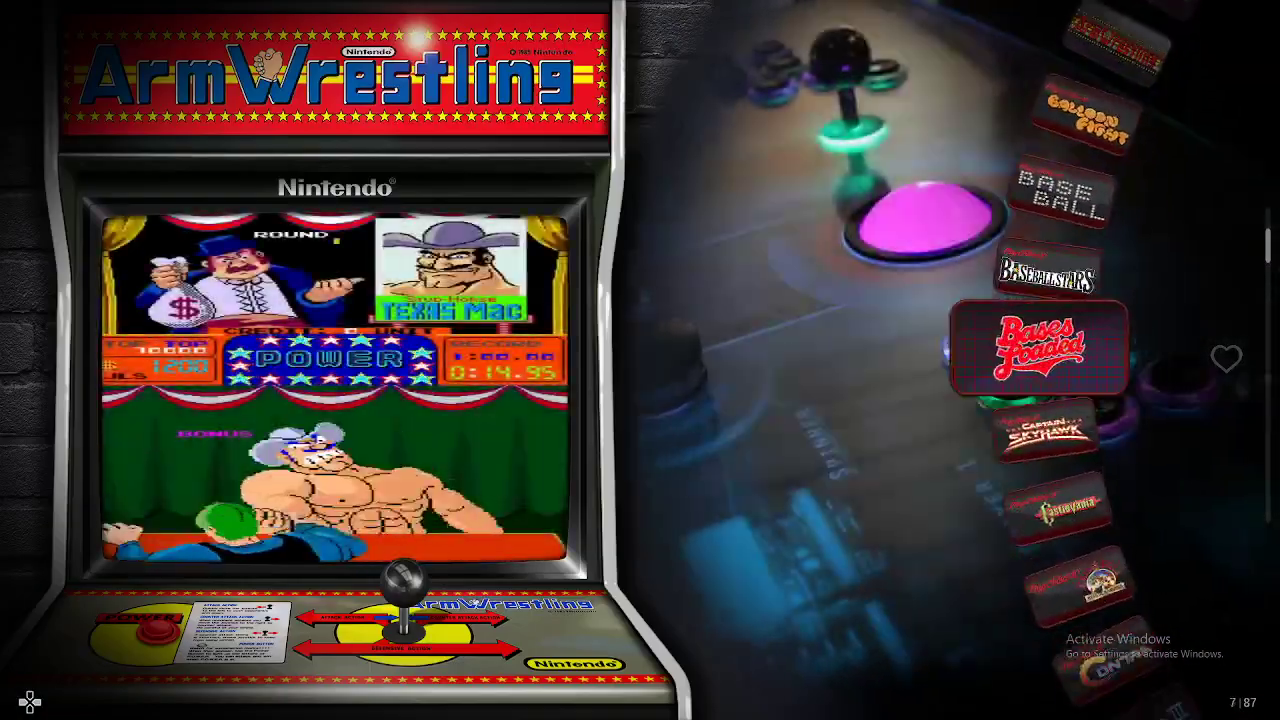
key(Down)
key(Down)
key(Down)
key(Down)
key(Escape)
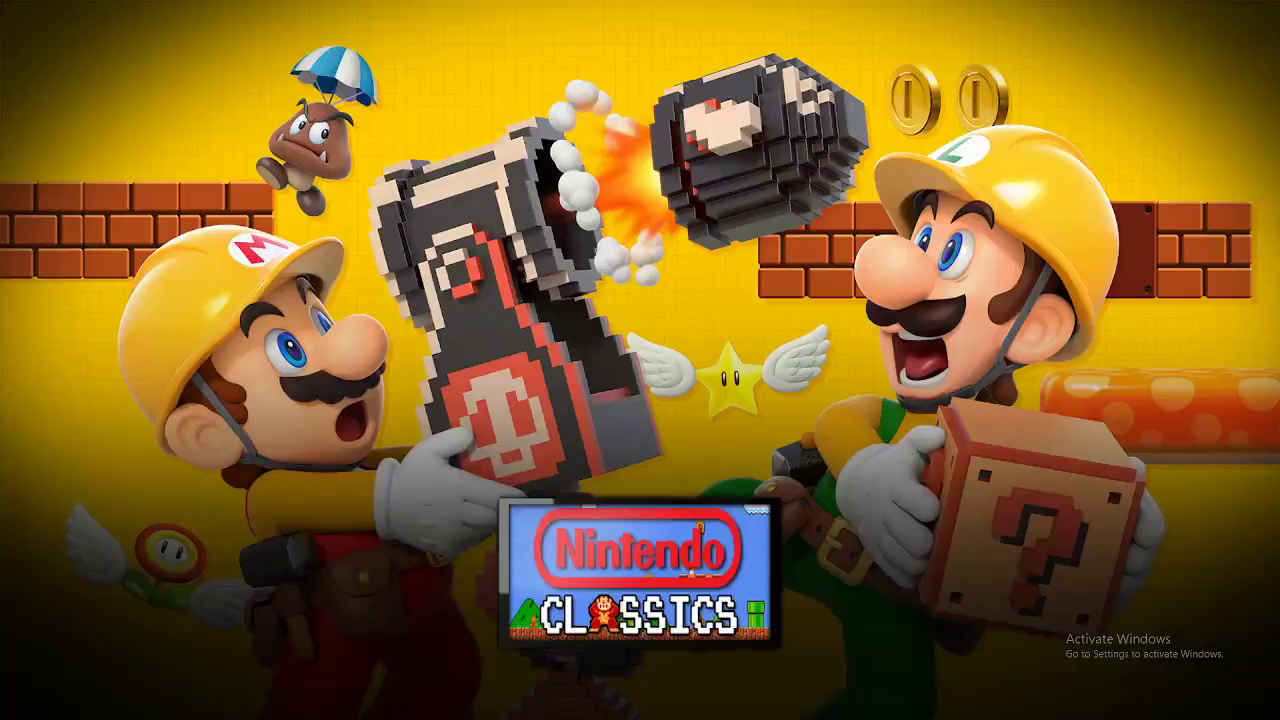
Browse the games in the Sega Classics collection and return to the system list.
key(Right)
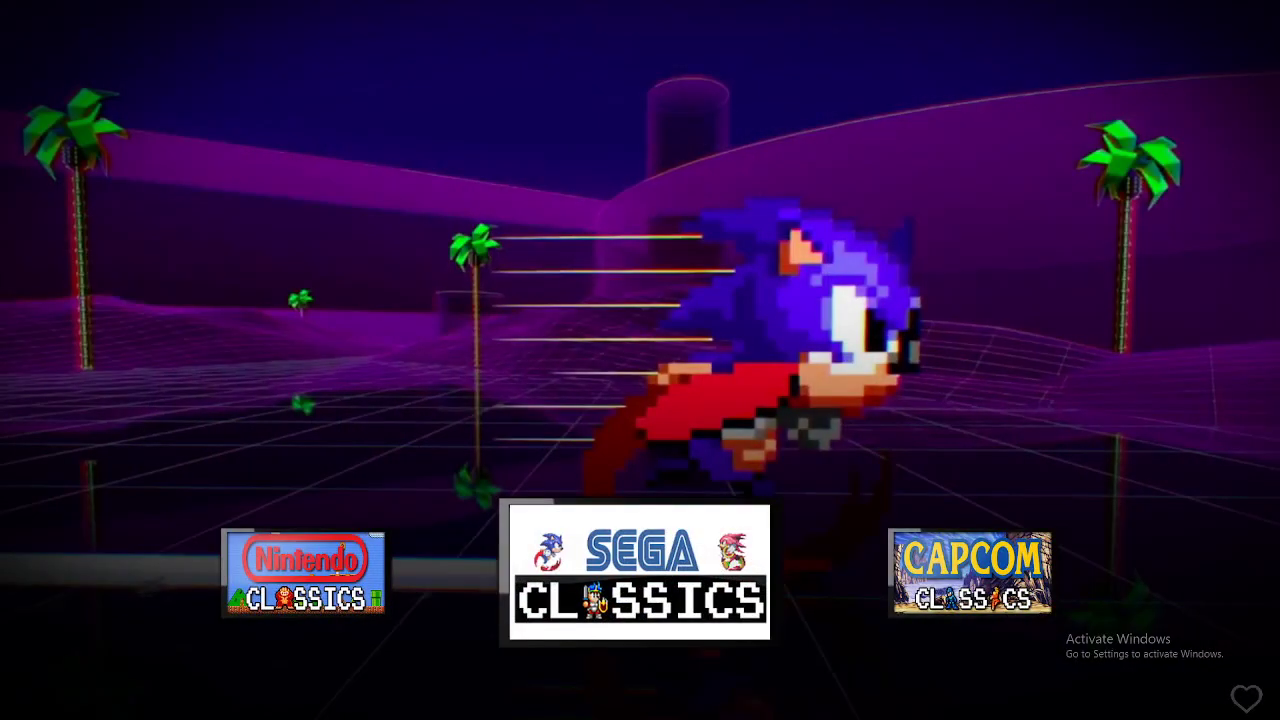
key(Right)
key(Left)
key(Return)
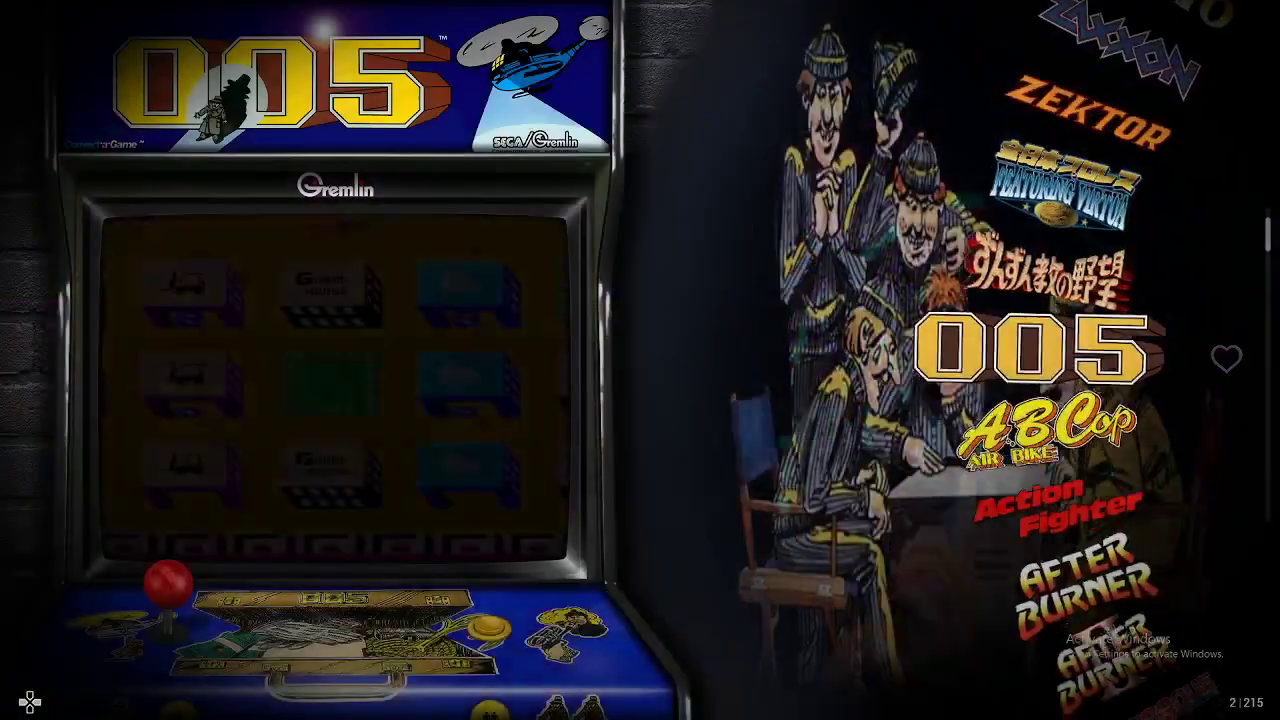
key(Down)
key(Down)
key(Down)
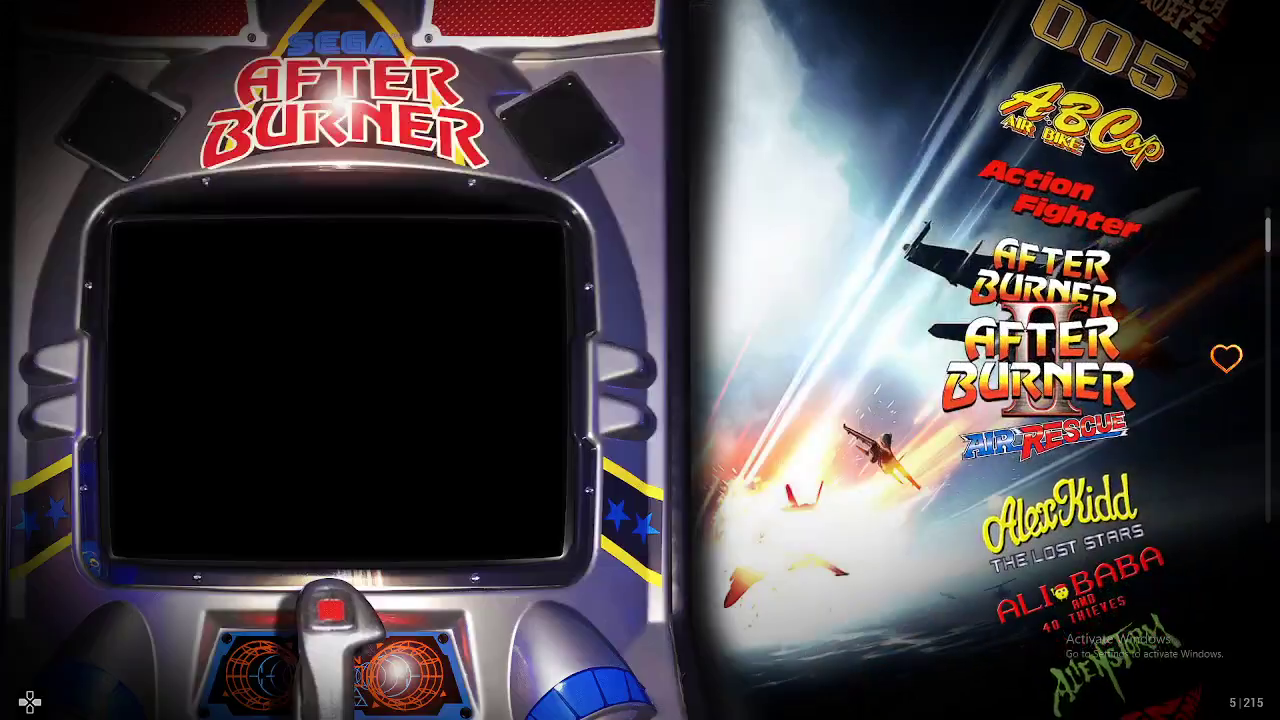
key(Down)
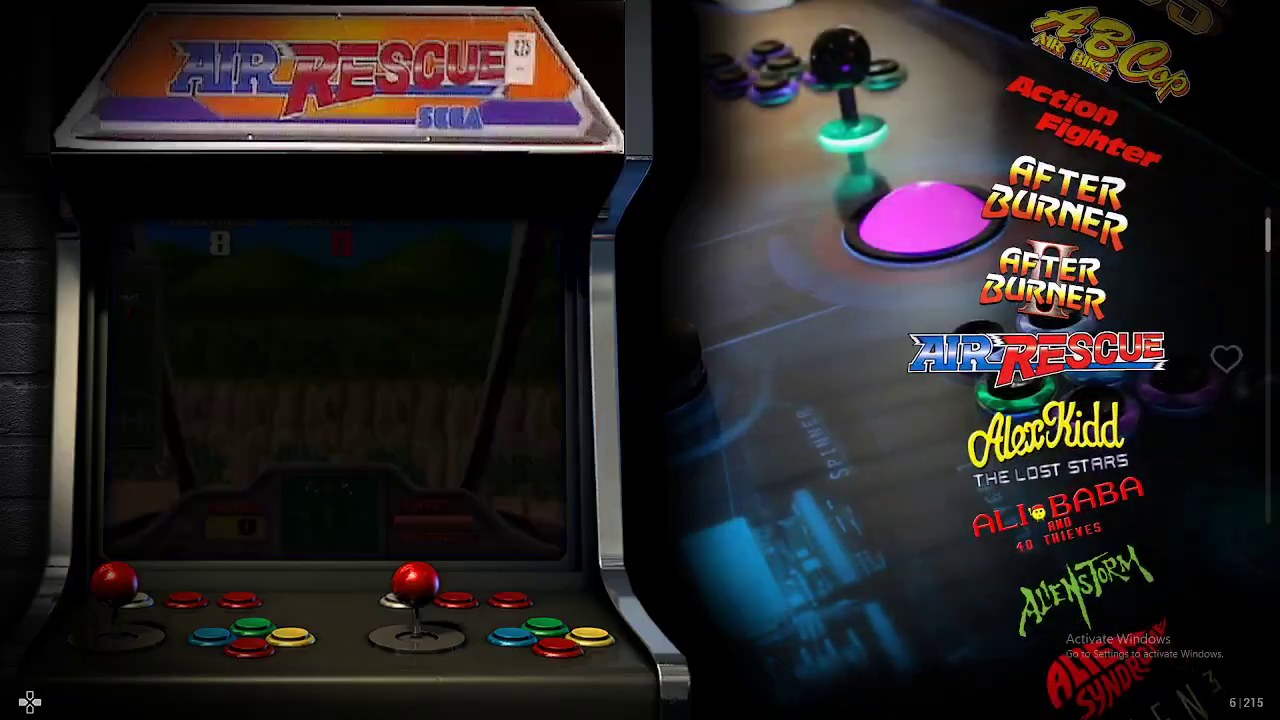
key(Down)
key(Down)
key(Escape)
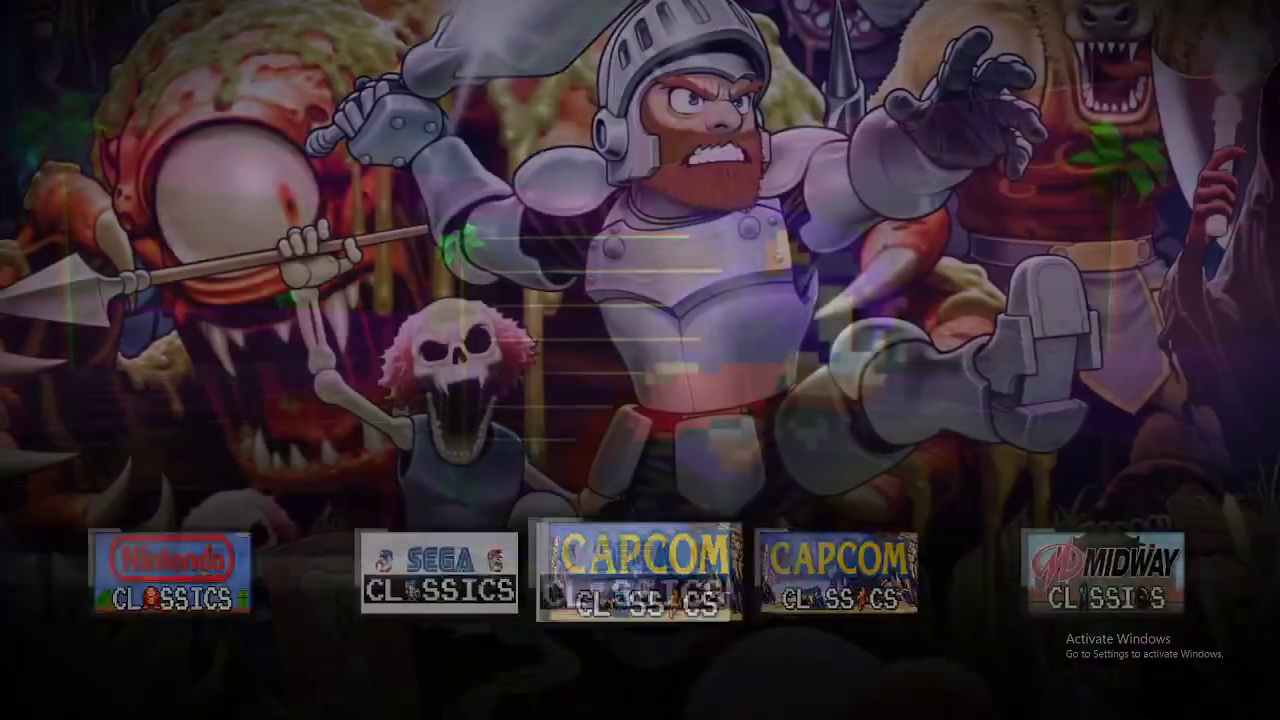
View the Capcom Classics game list and return to the system list.
key(Right)
key(Return)
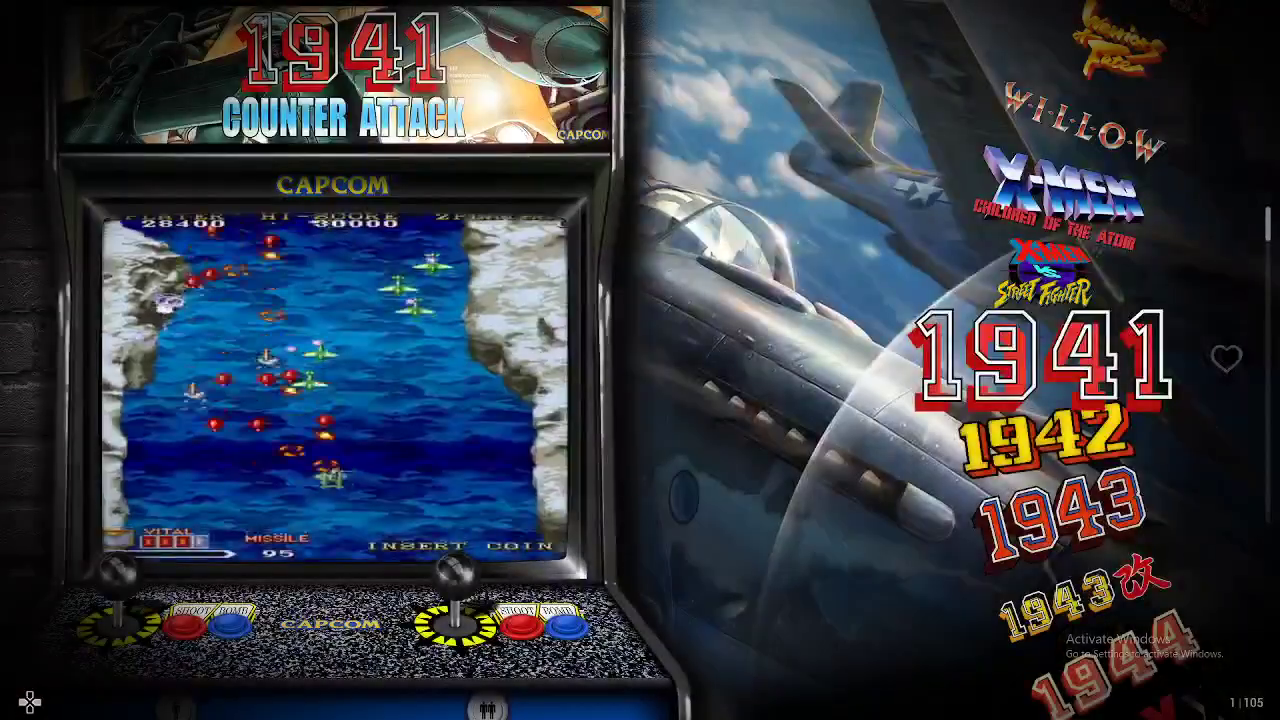
key(Escape)
Go past Midway Classics to Namco Classics, browse its games, and return to the system list.
key(Right)
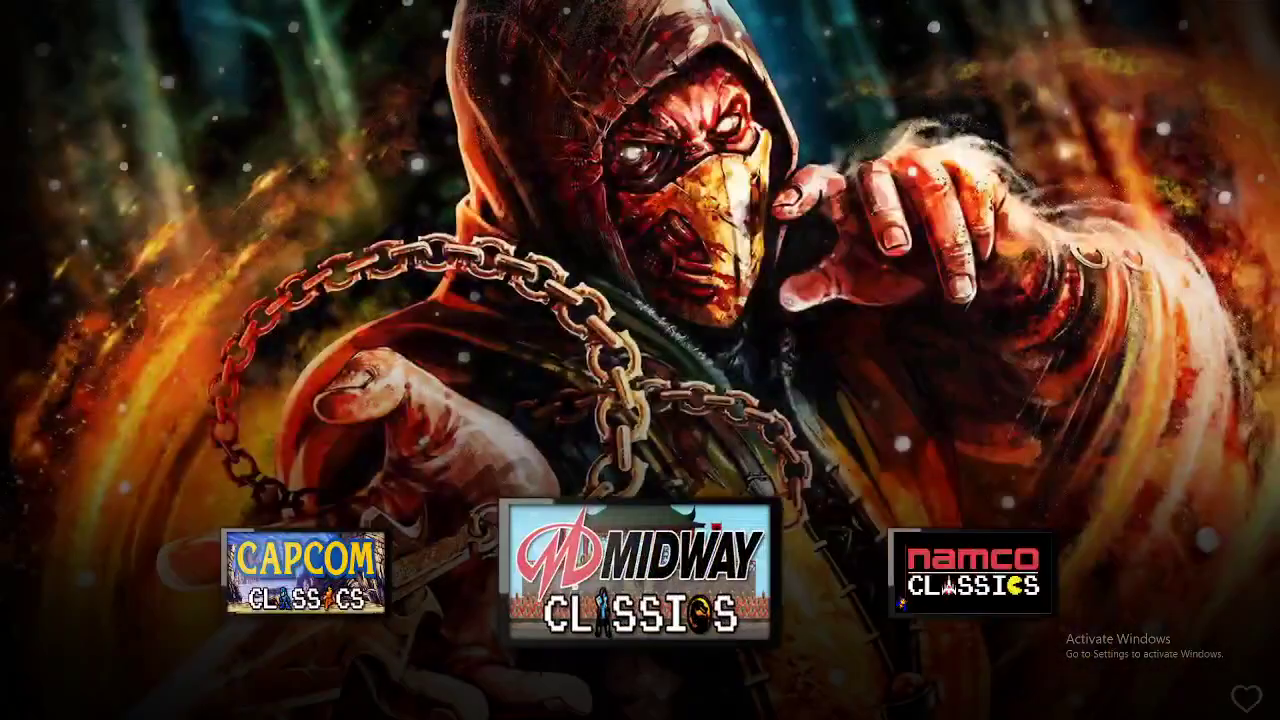
key(Return)
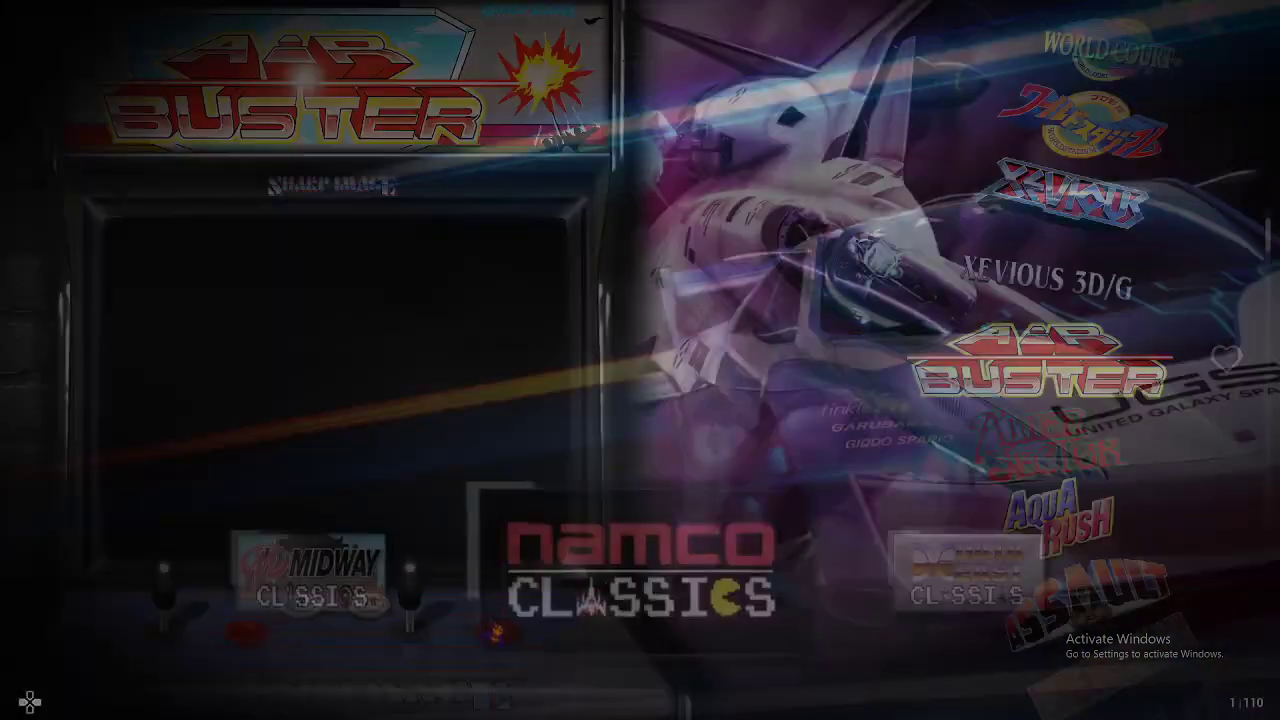
key(Down)
key(Down)
key(Down)
key(Escape)
Move past the Data East, Konami, Irem and Williams collections to Racing Games, browse its games, and exit it.
key(Right)
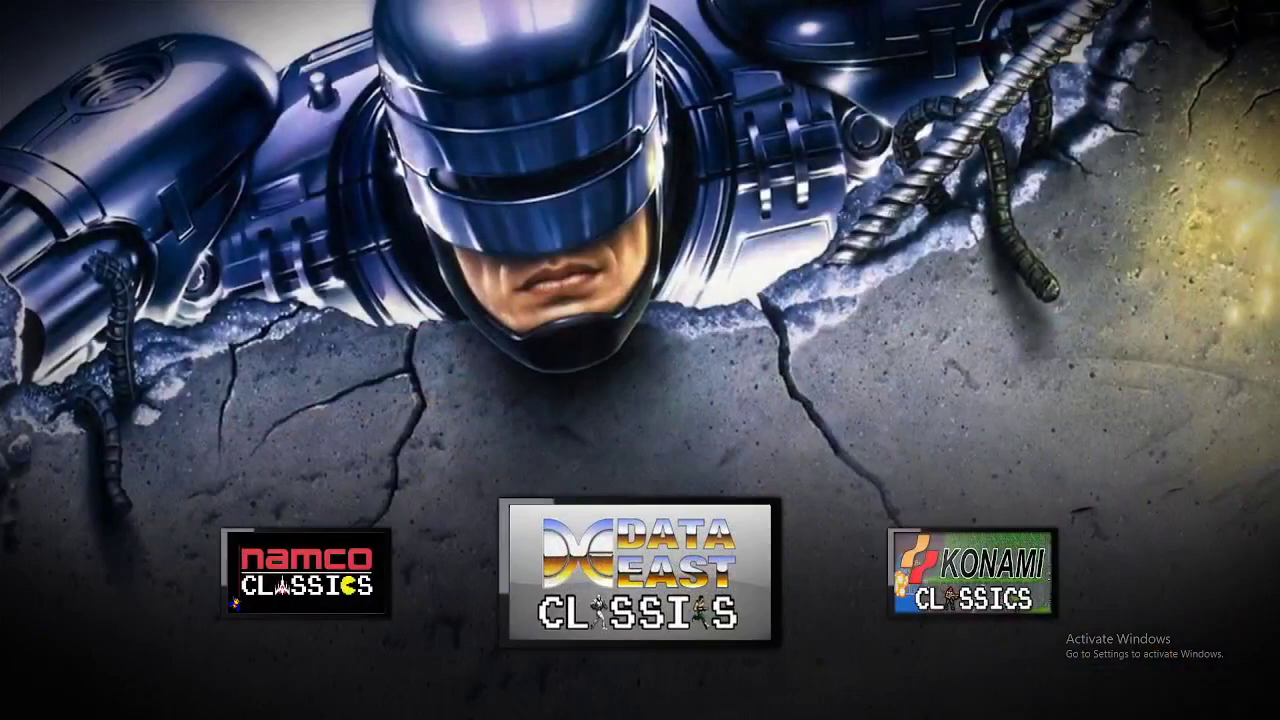
key(Right)
key(Right)
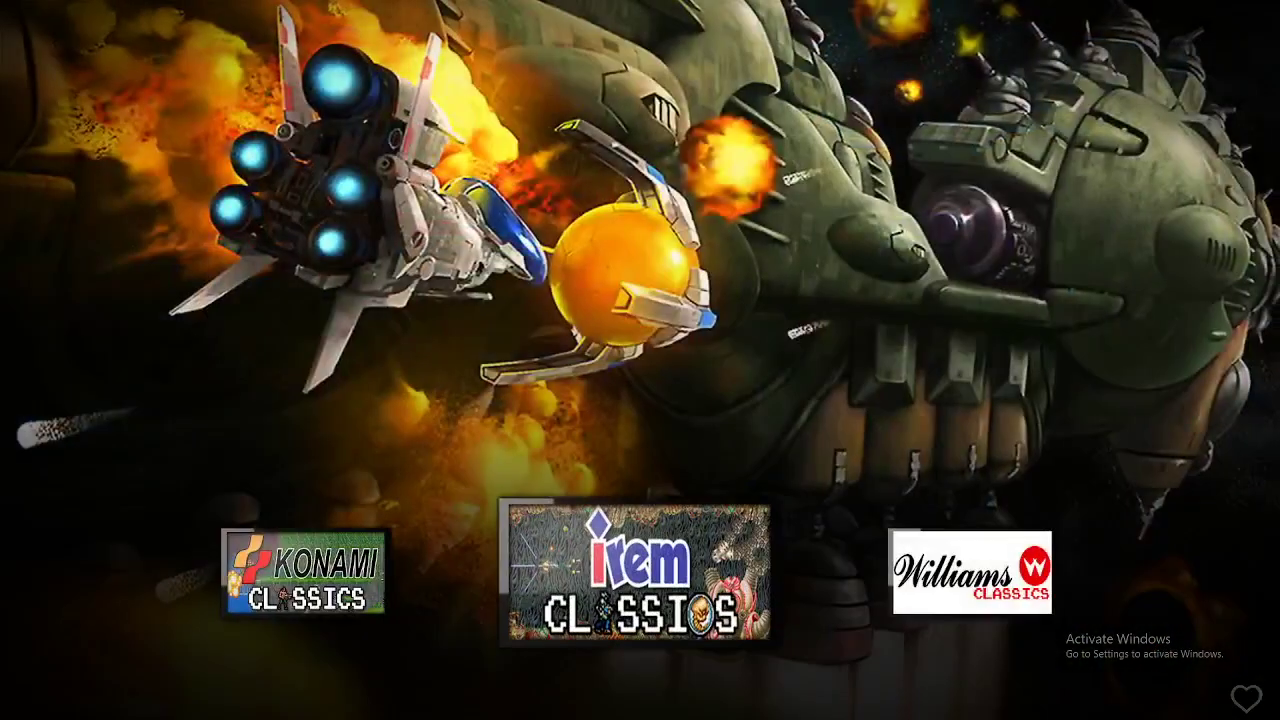
key(Right)
key(Right)
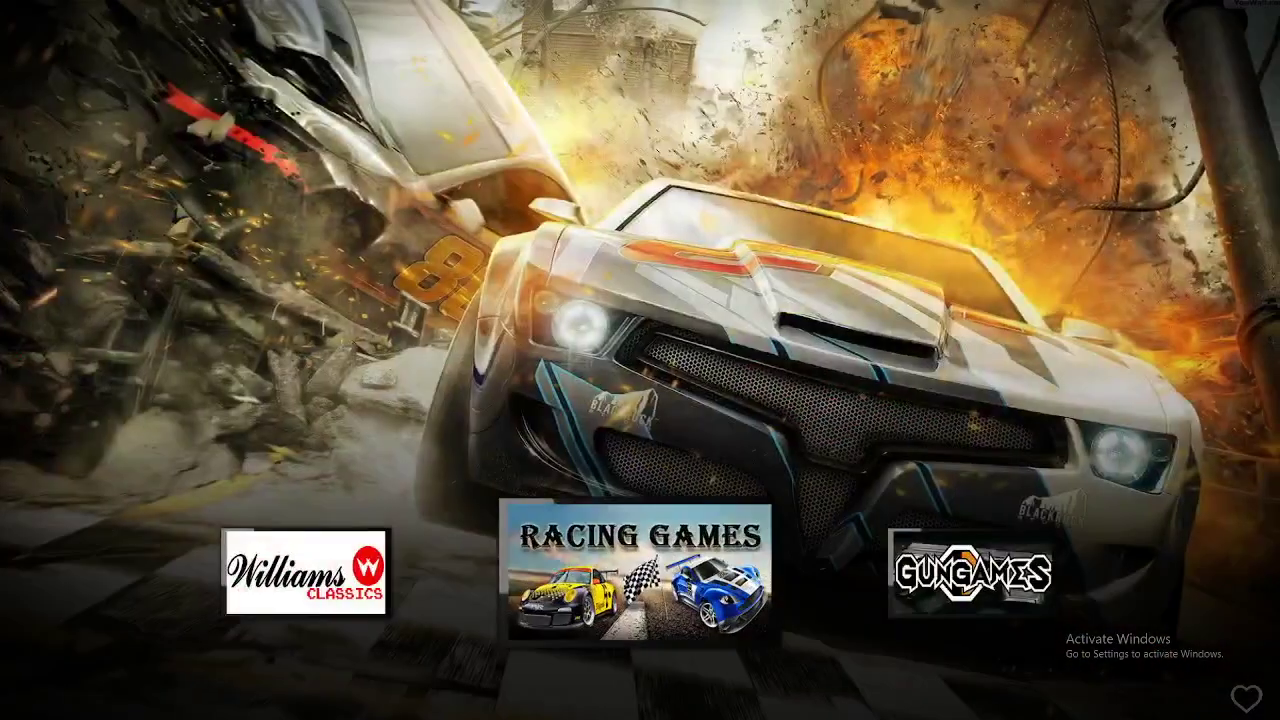
key(Return)
key(Down)
key(Down)
key(Down)
key(Down)
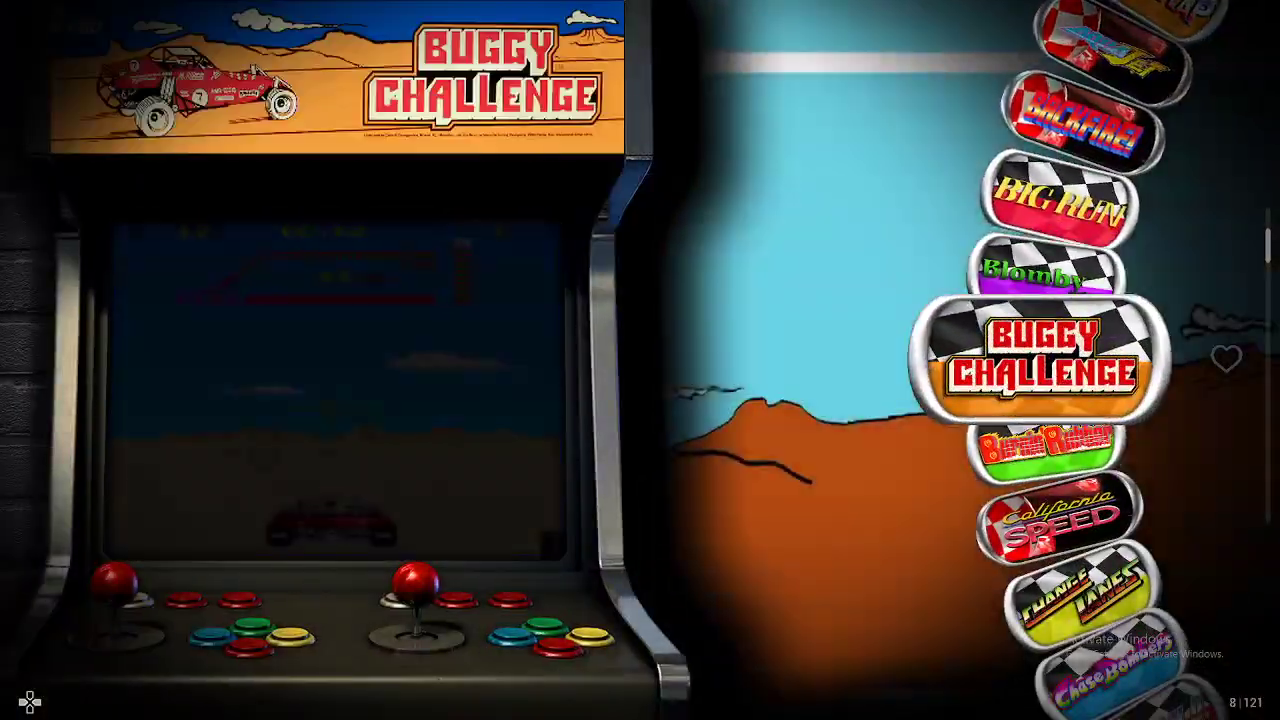
key(Escape)
Browse the games in the Gun Games collection and return to the system list.
key(Right)
key(Return)
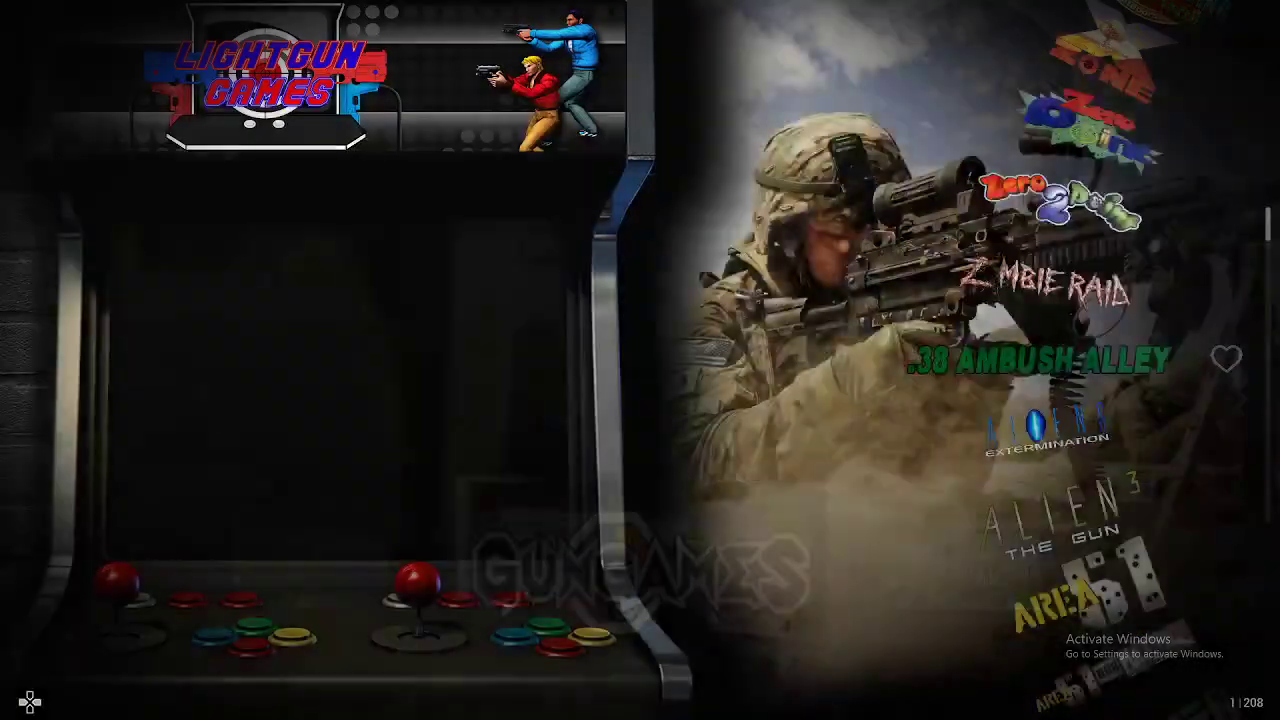
key(Down)
key(Down)
key(Escape)
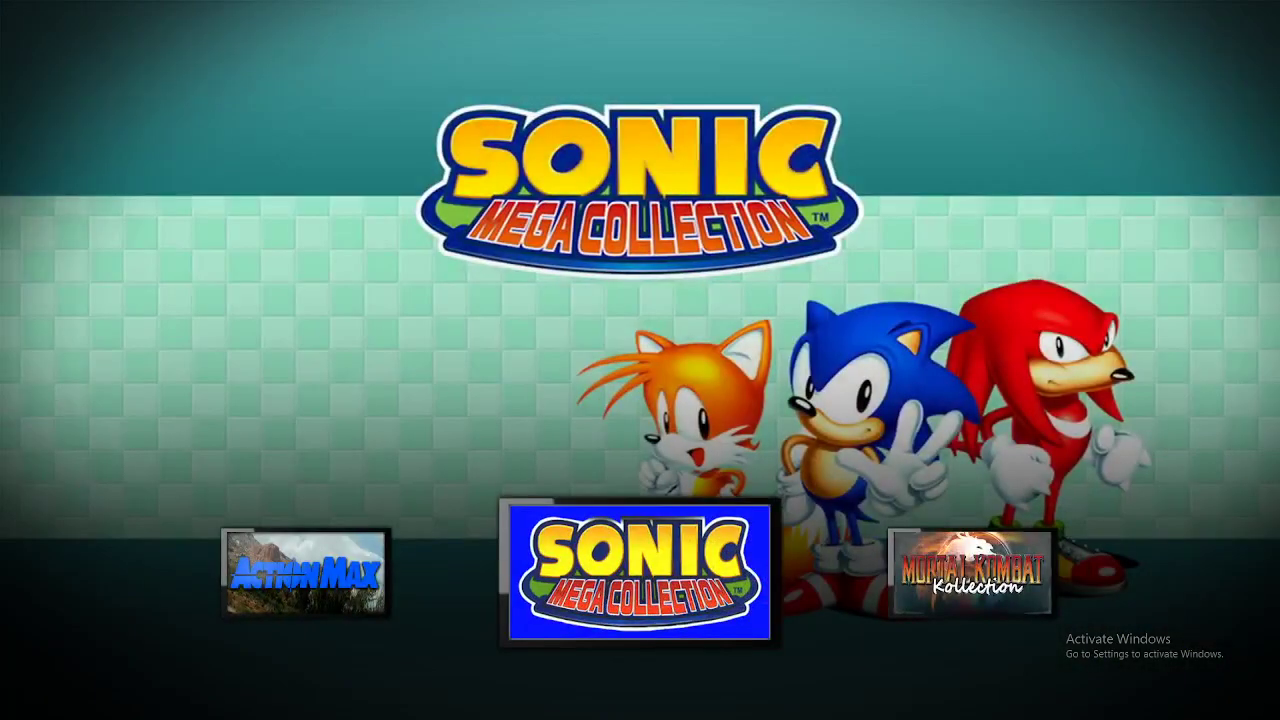
View the game list in the Mortal Kombat Kollection and return to the system list.
key(Return)
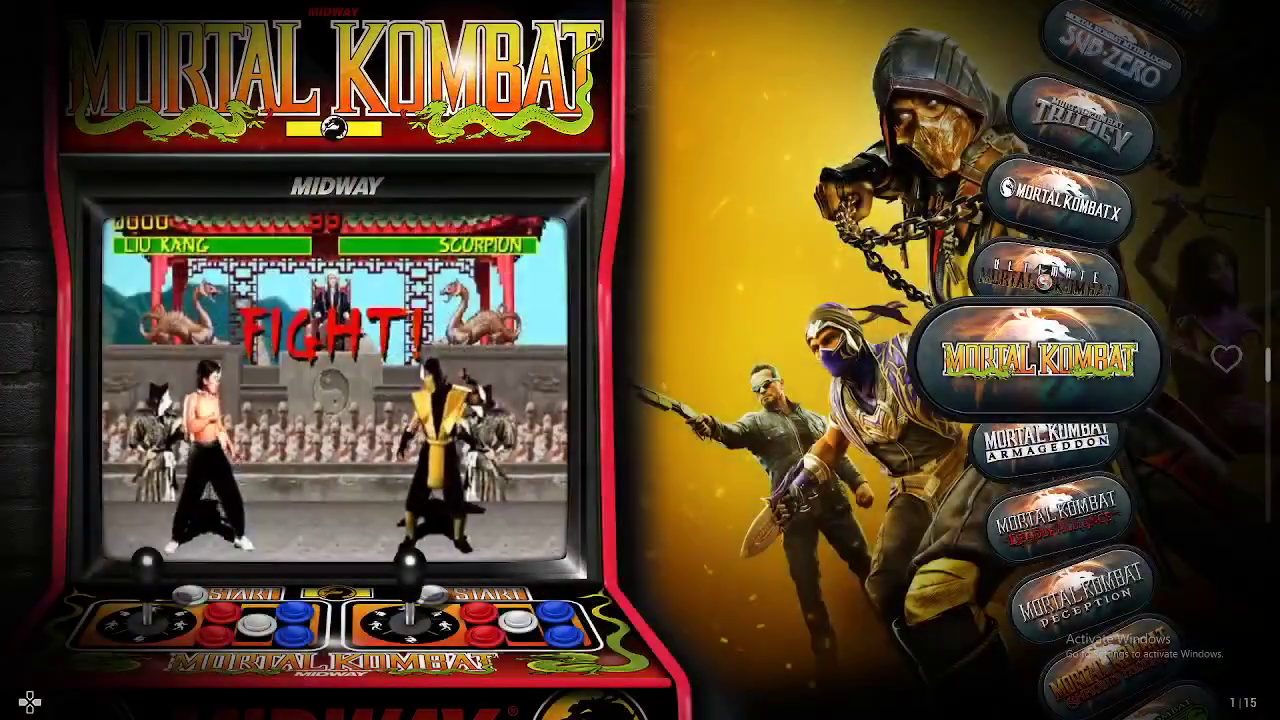
key(Down)
key(Escape)
Move past the Castlevania, Contra and Crash Bandicoot collections to the Zelda collection, browse its games, and exit it.
key(Right)
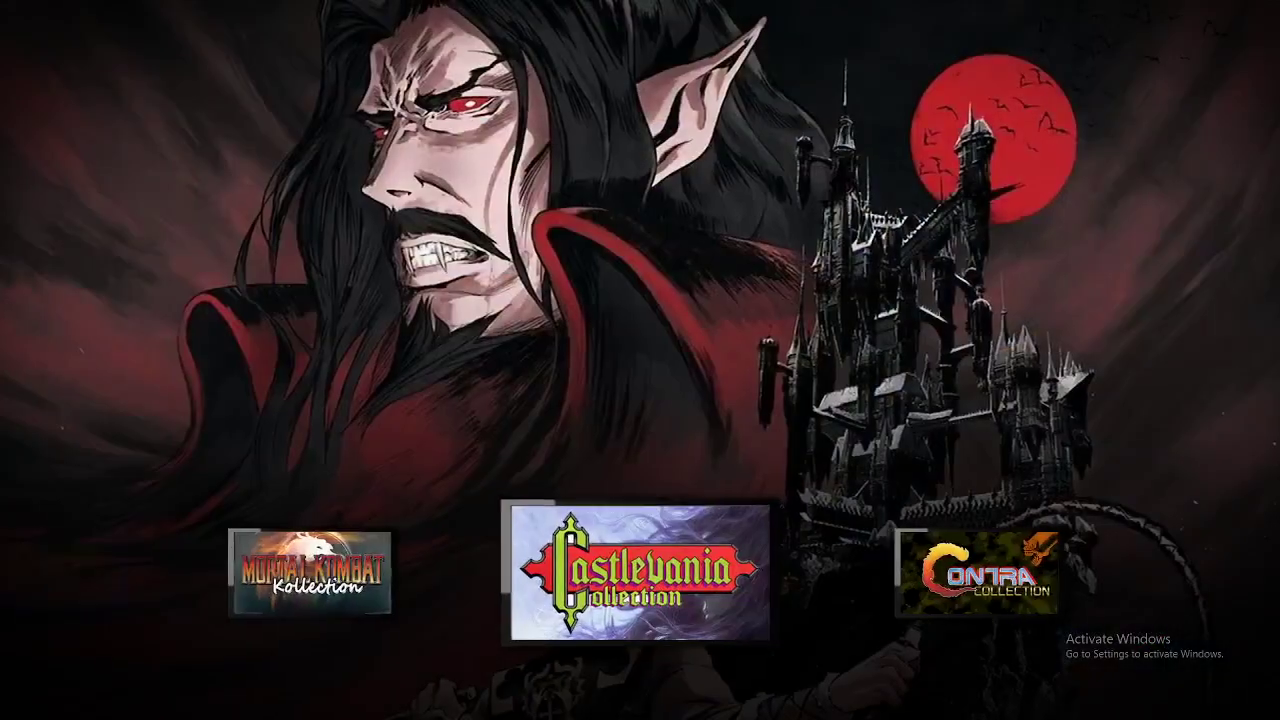
key(Right)
key(Right)
key(Right)
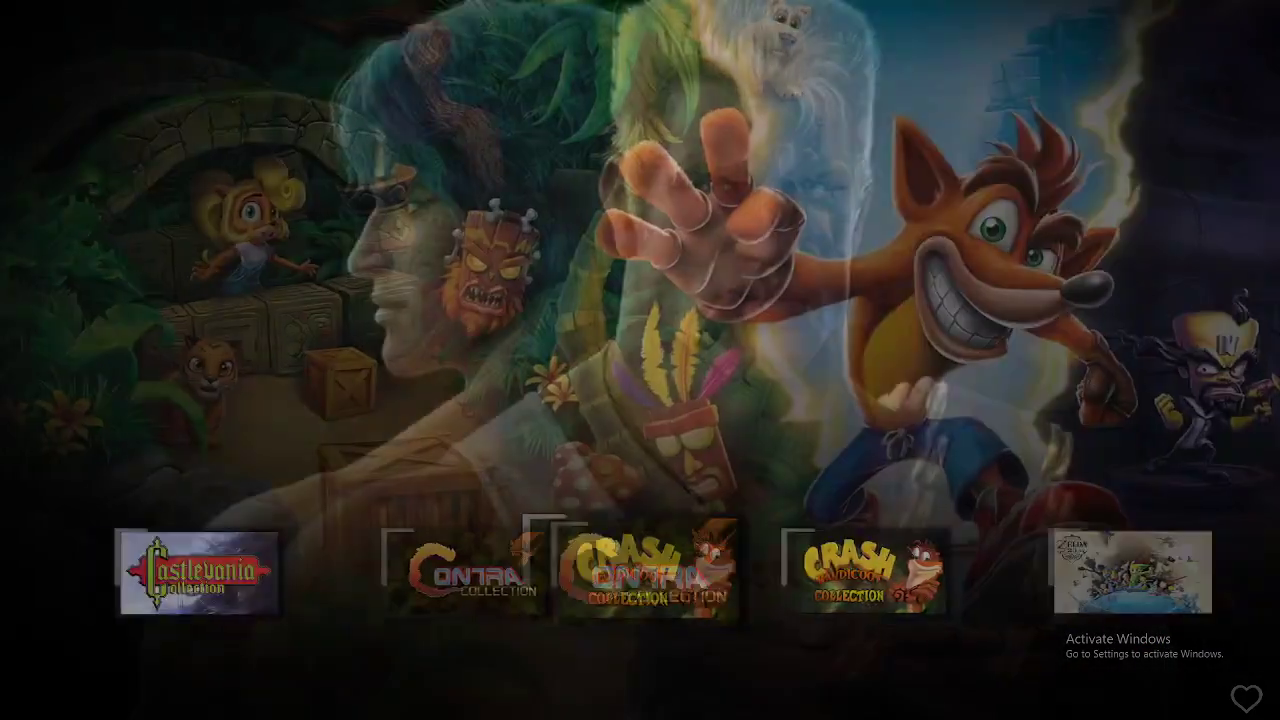
key(Right)
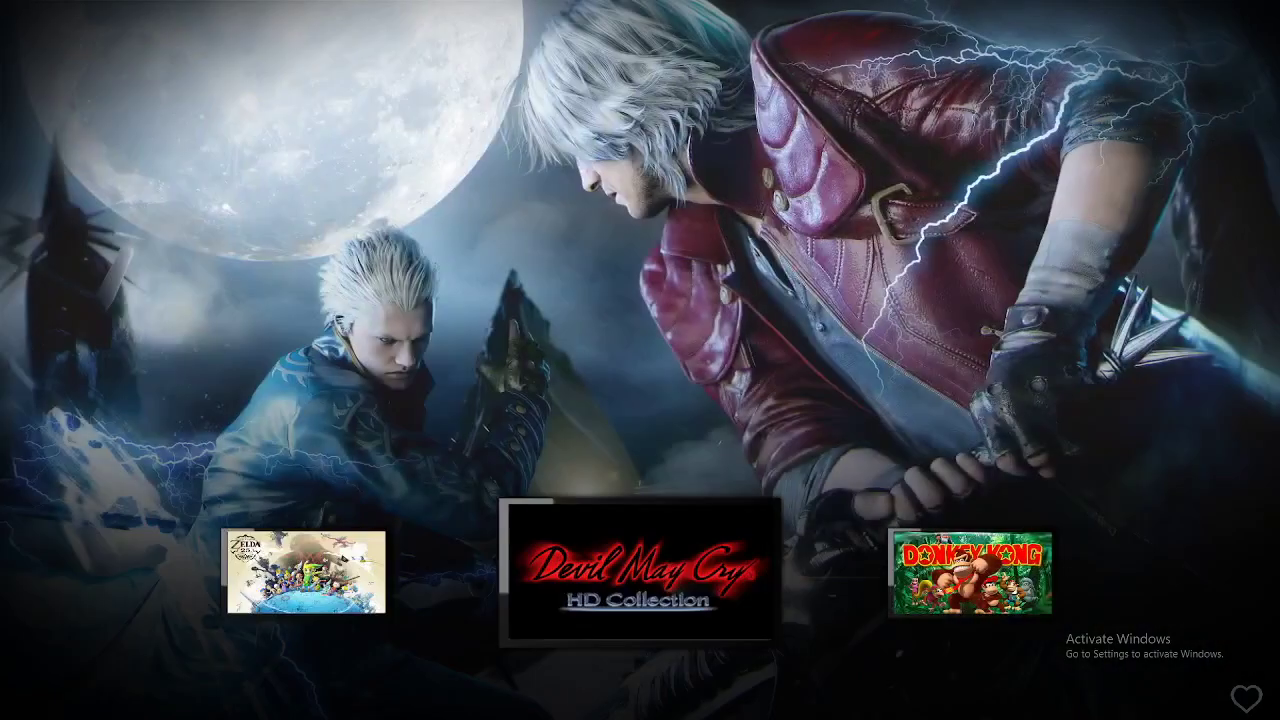
key(Left)
key(Return)
key(Down)
key(Down)
key(Down)
key(Down)
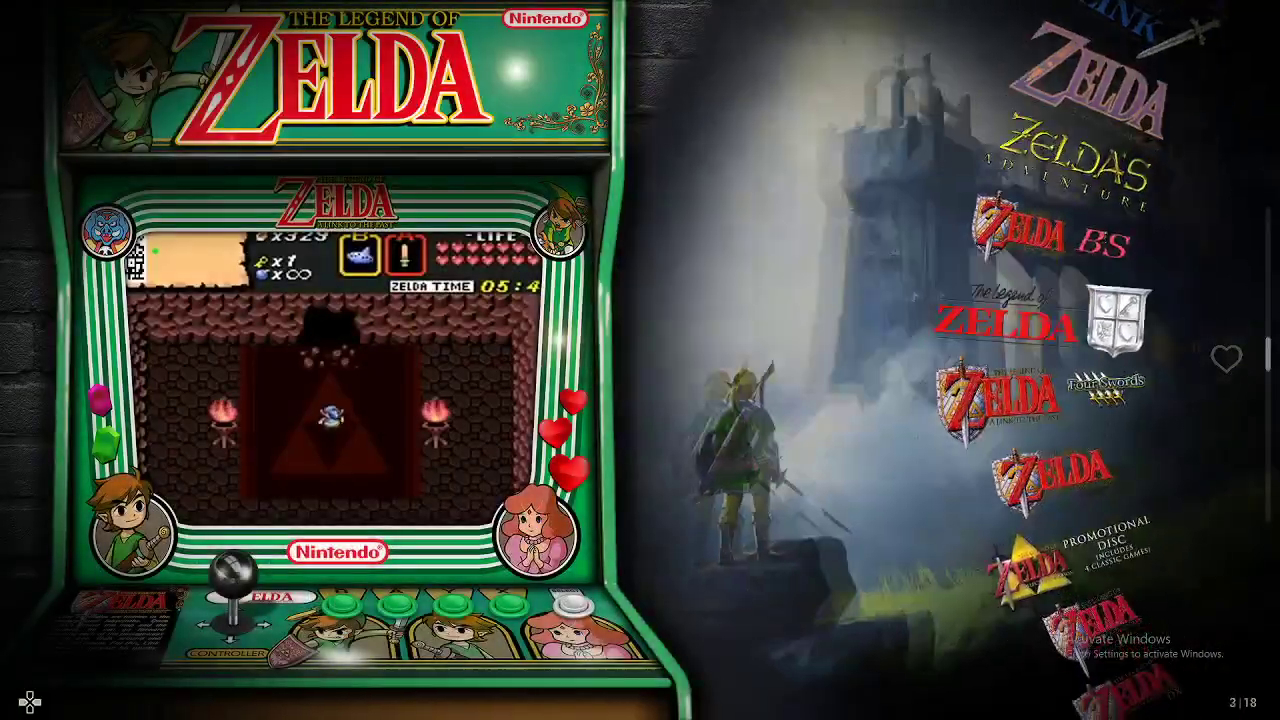
key(Escape)
Go past Devil May Cry HD Collection, view the Donkey Kong collection's games, and return to the system list.
key(Right)
key(Right)
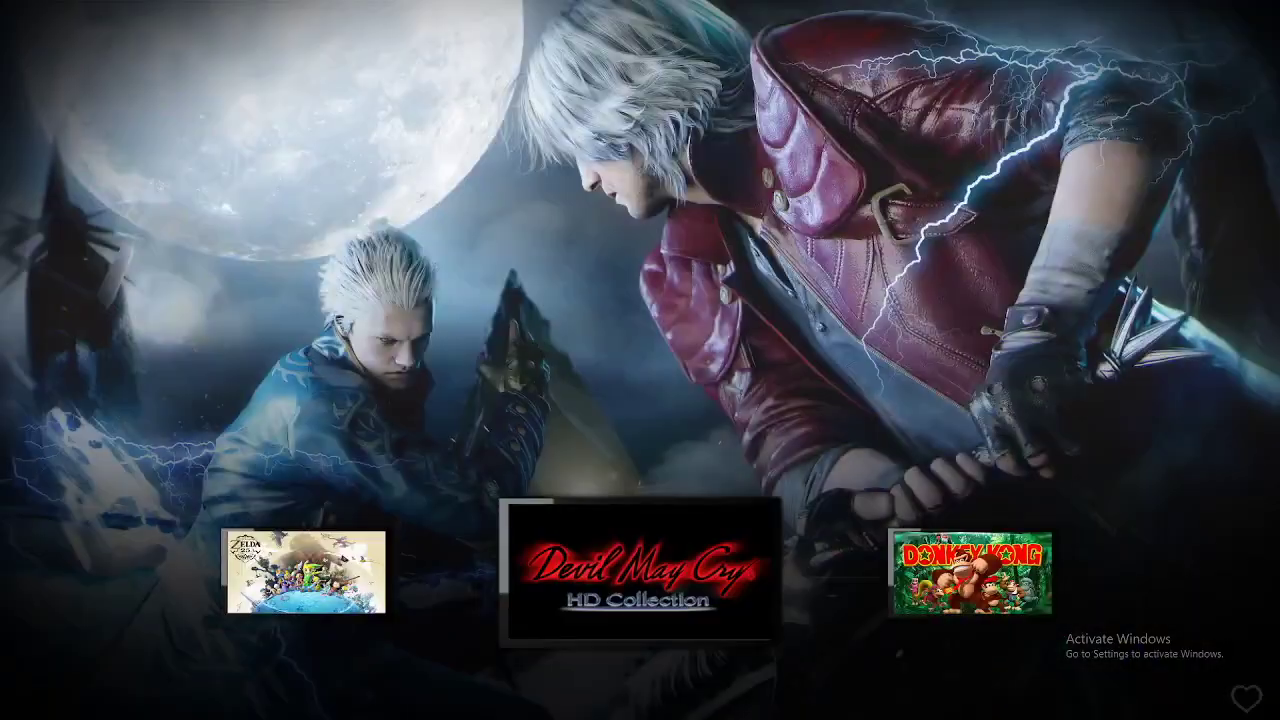
key(Return)
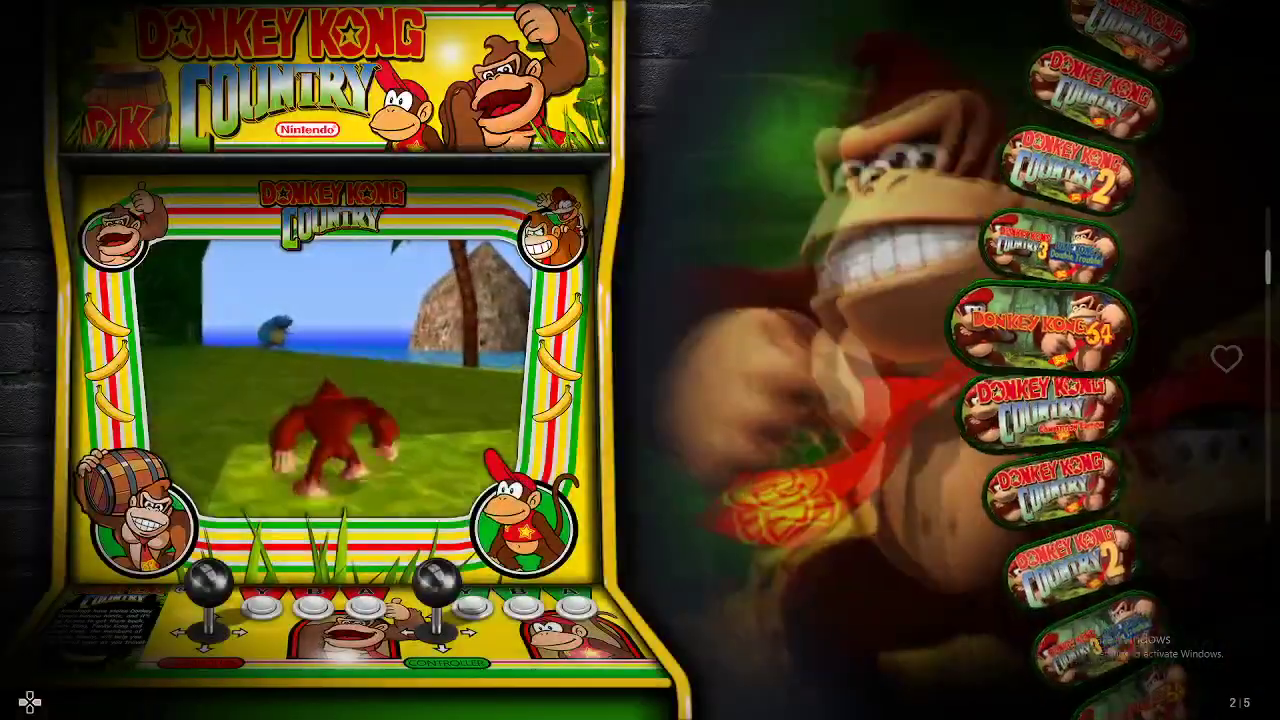
key(Escape)
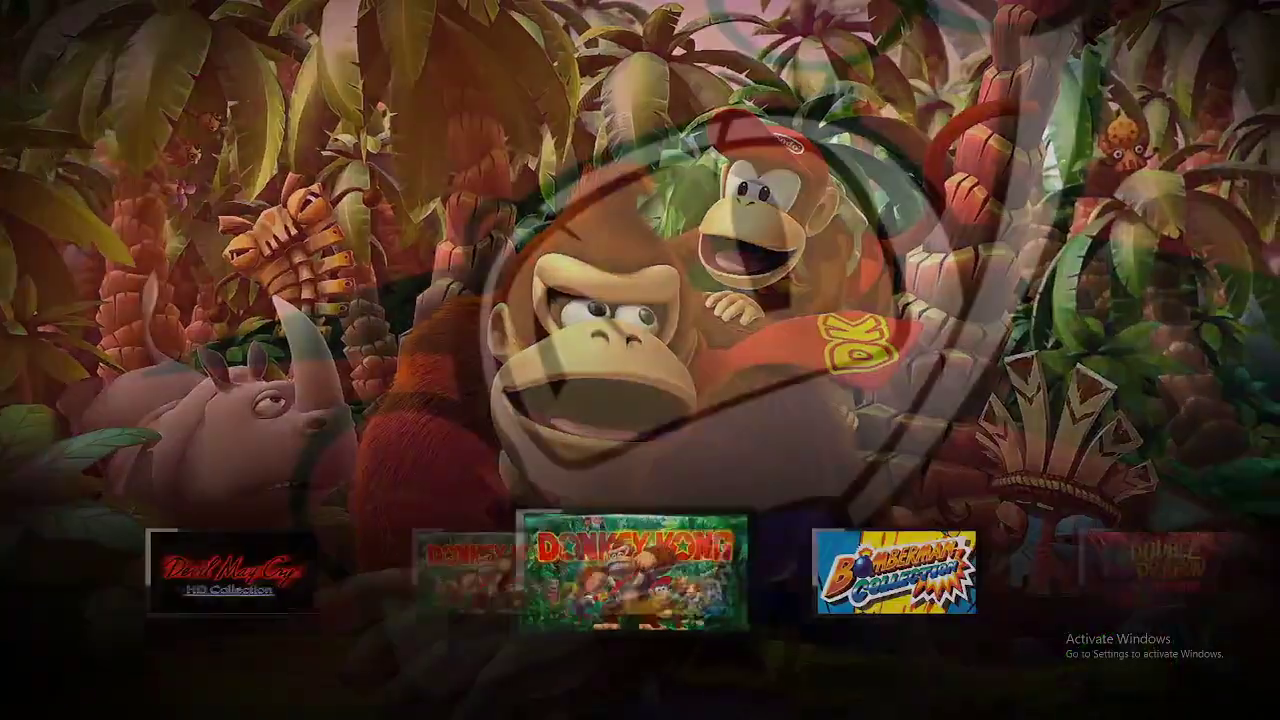
View the Bomberman Collection's games, leave it, and open the Double Dragon Collection.
key(Right)
key(Return)
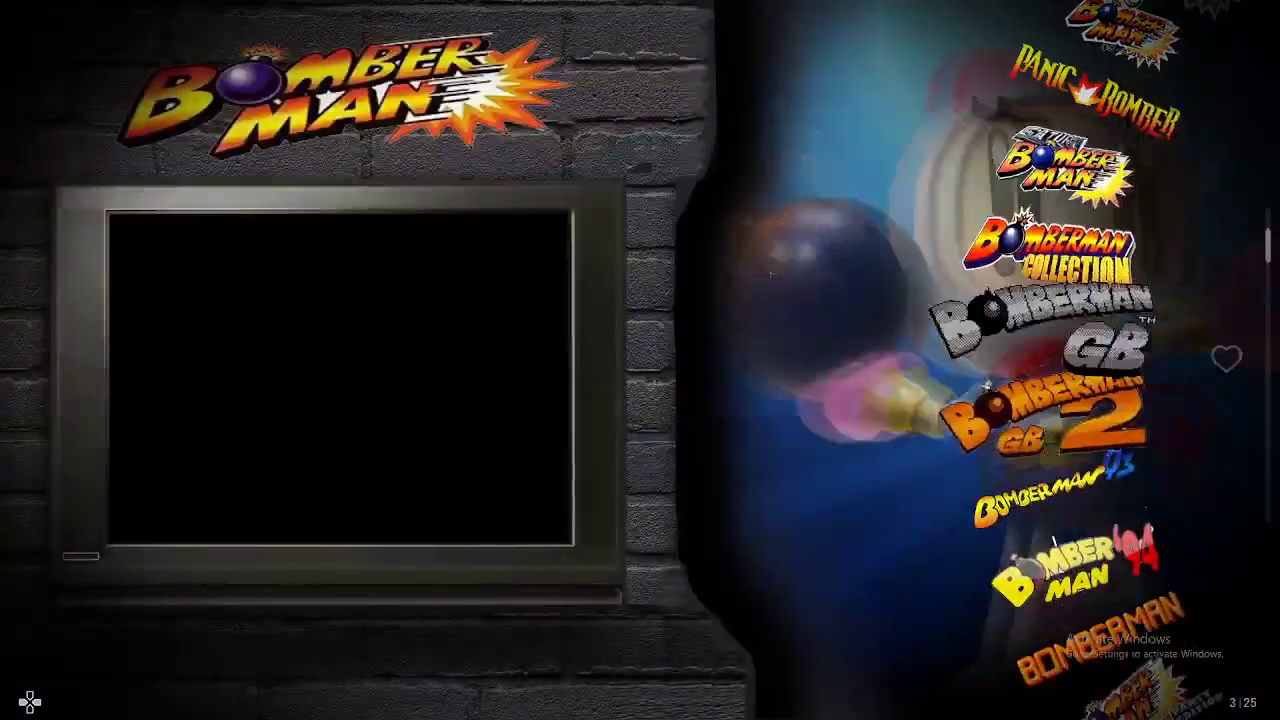
key(Escape)
key(Right)
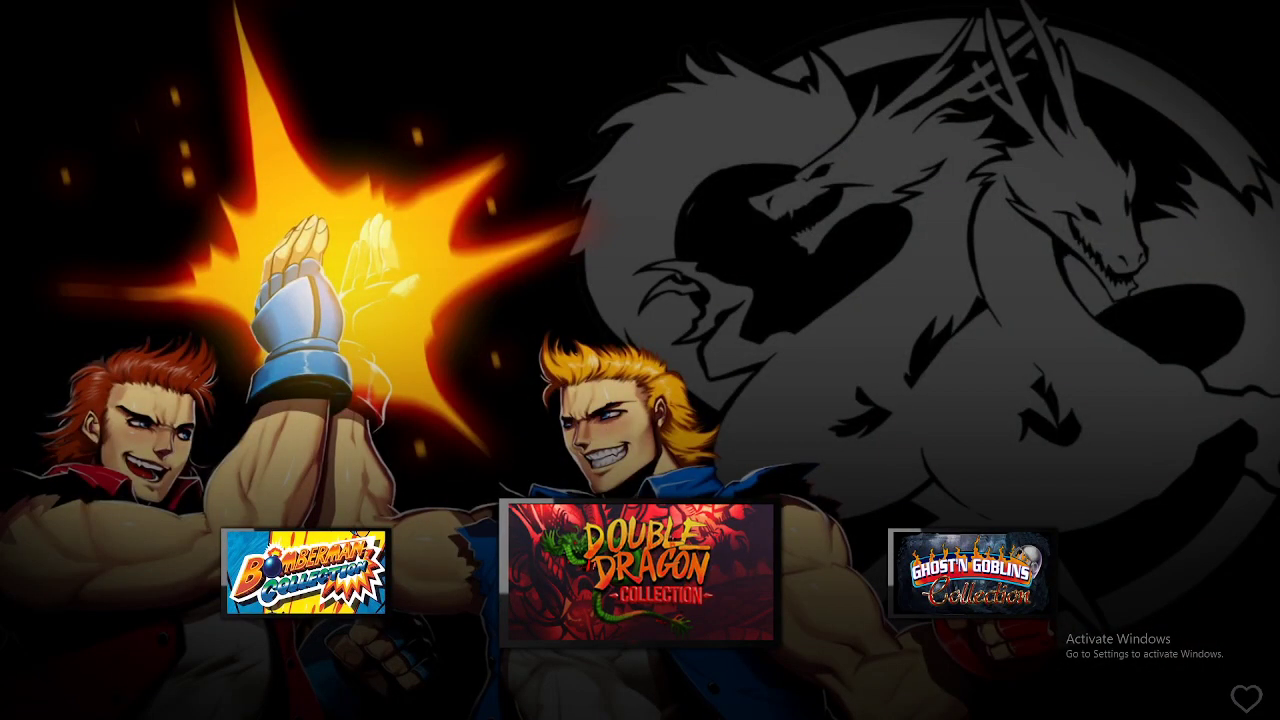
key(Return)
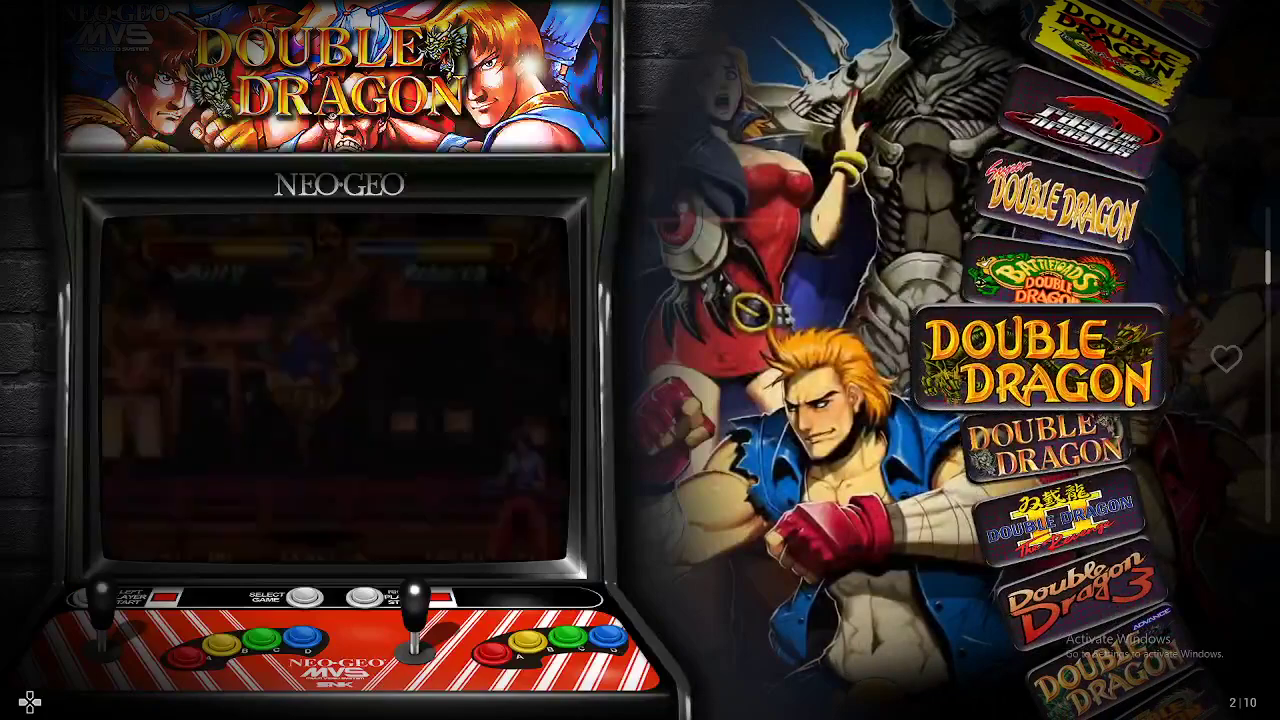
Leave the Double Dragon Collection and browse past Ghost'n Goblins, Gradius and Guilty Gear X to the Killer Instinct collection.
key(Escape)
key(Right)
key(Right)
key(Right)
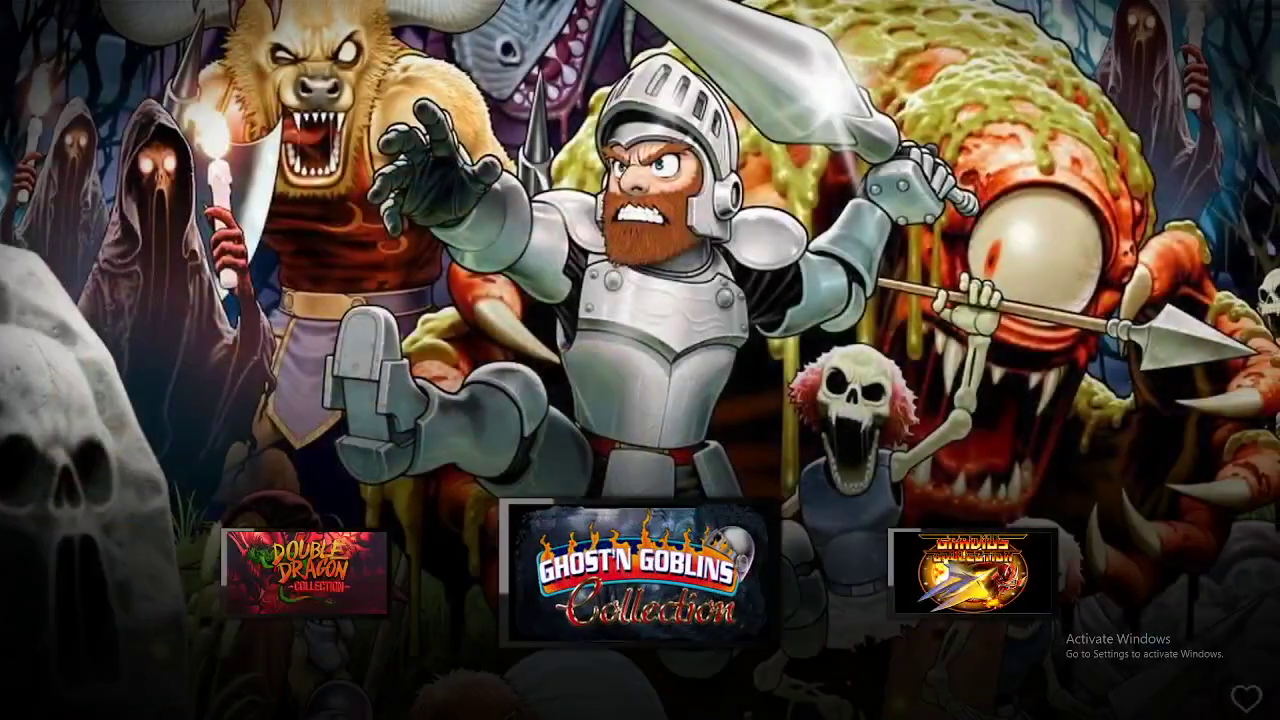
key(Right)
key(Right)
key(Right)
key(Right)
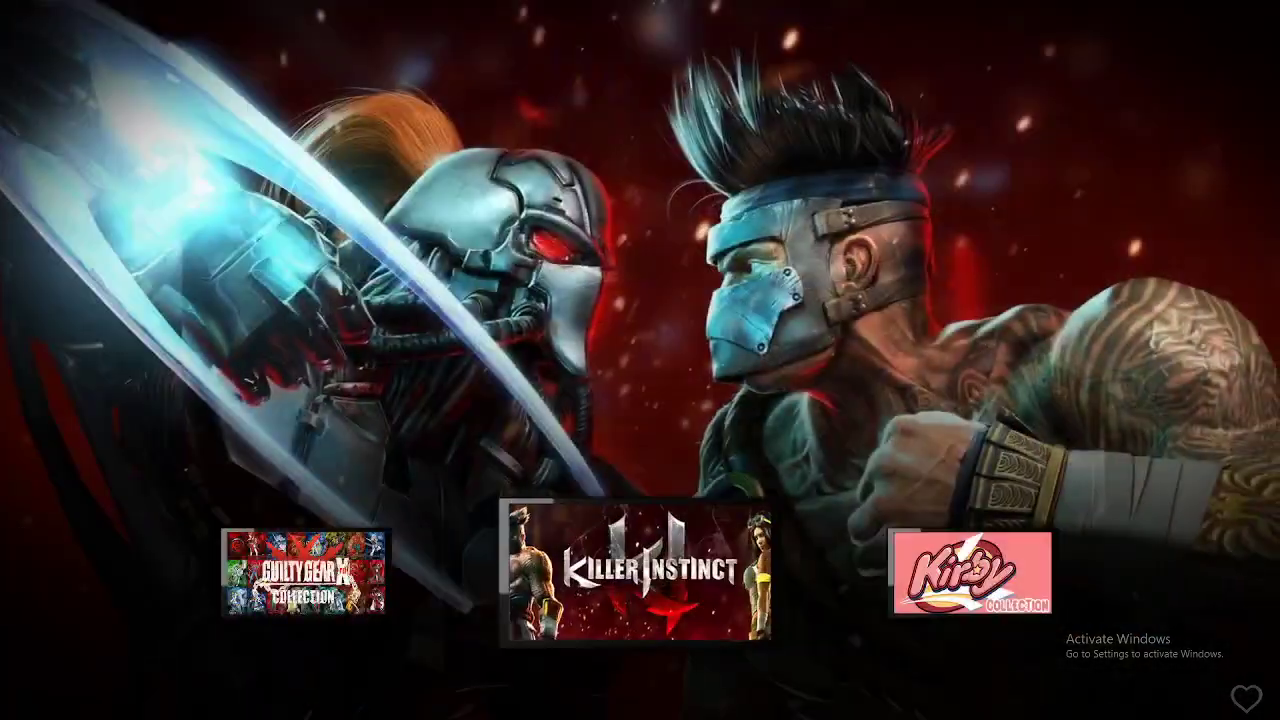
Move past the Silent Hill HD Collection to The Simpsons Collection, view its games, and exit it.
key(Right)
key(Right)
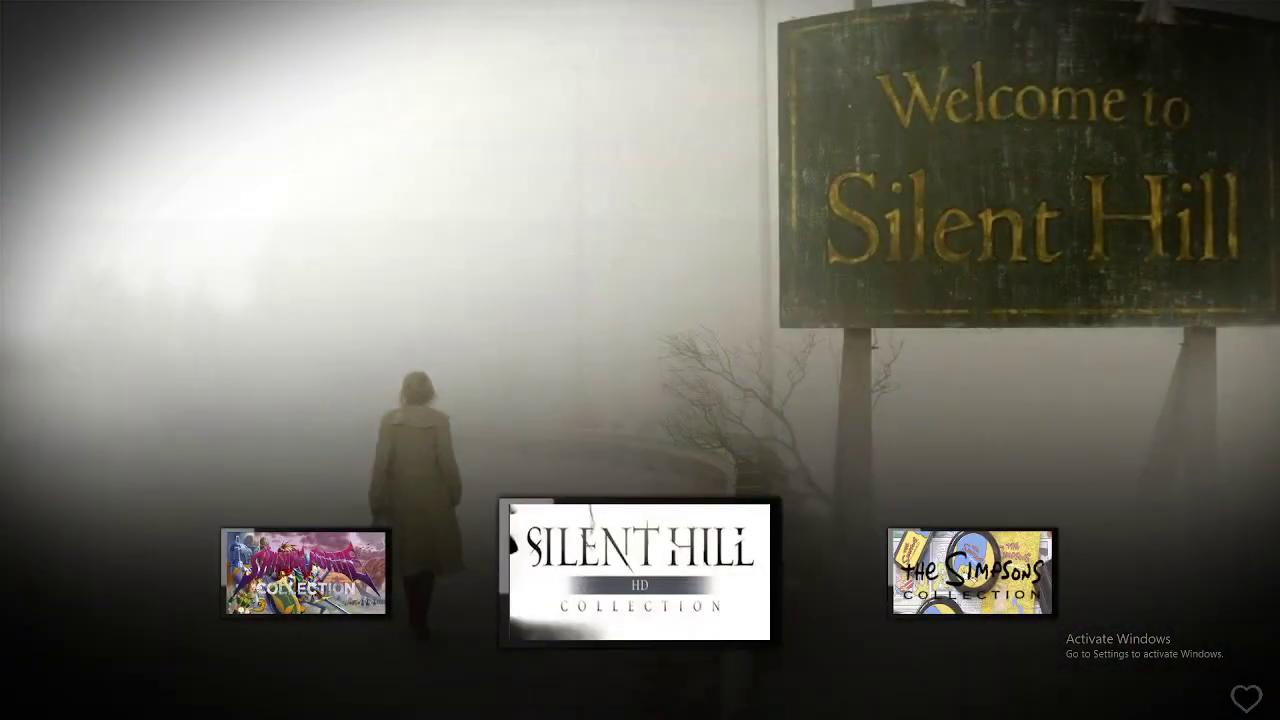
key(Right)
key(Right)
key(Left)
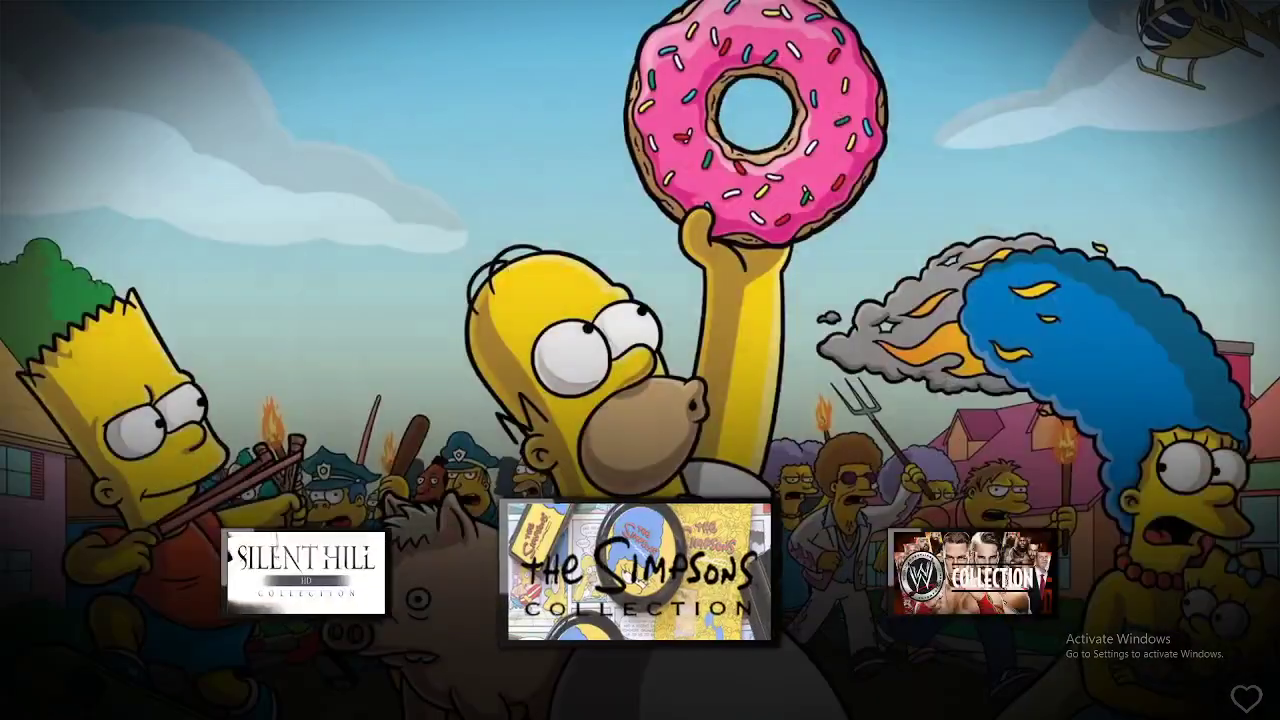
key(Return)
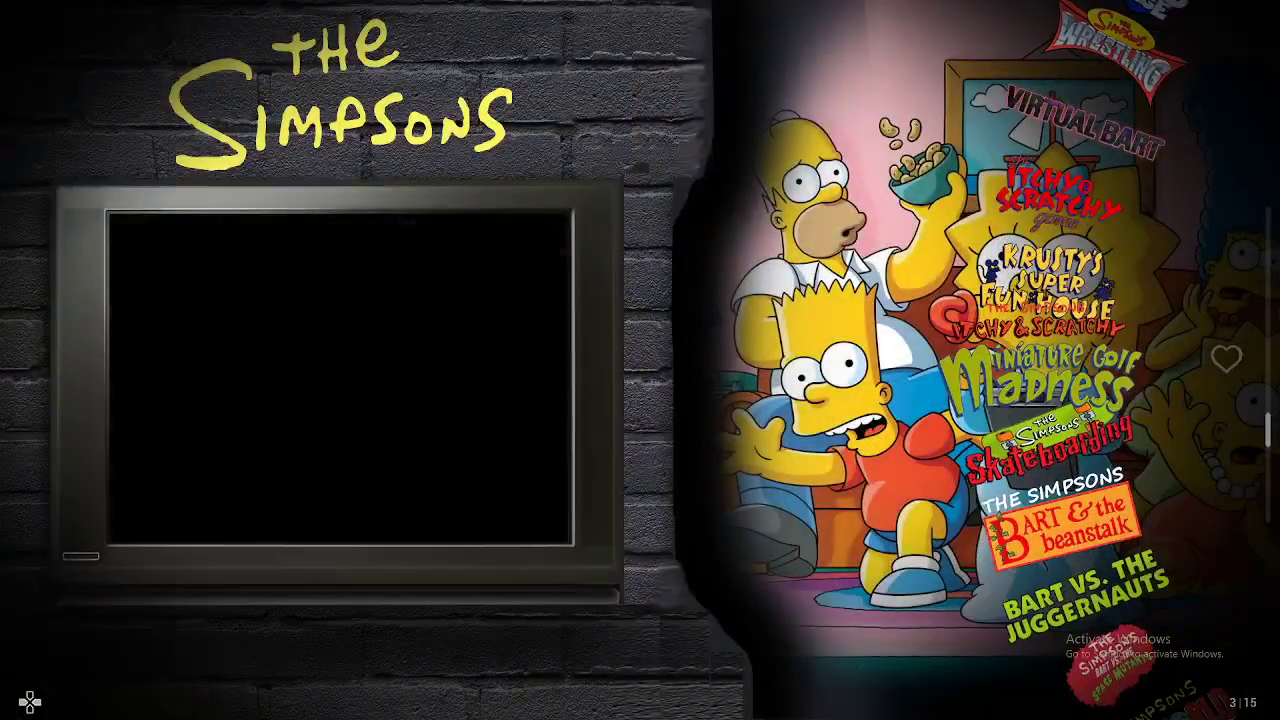
key(Escape)
Go past the WWE, Spyro, Star Trek and Star Wars collections to the StarFox Collection, view its games, and leave it.
key(Right)
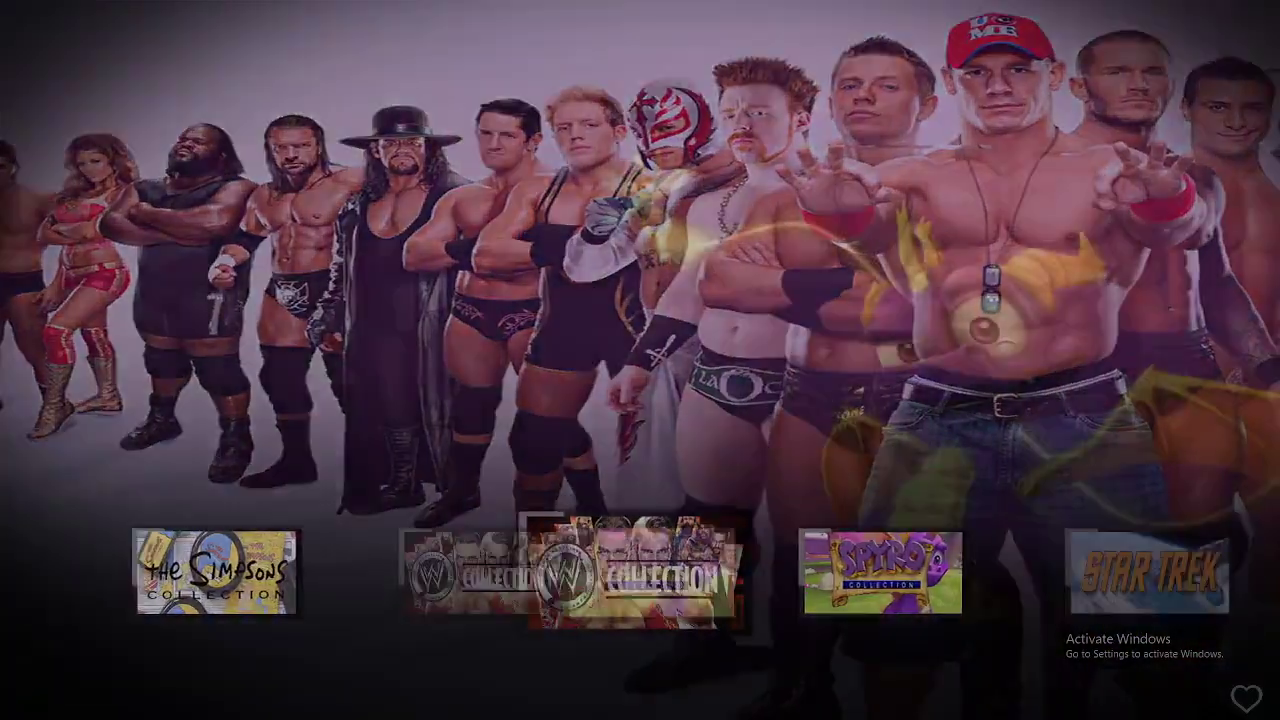
key(Right)
key(Right)
key(Right)
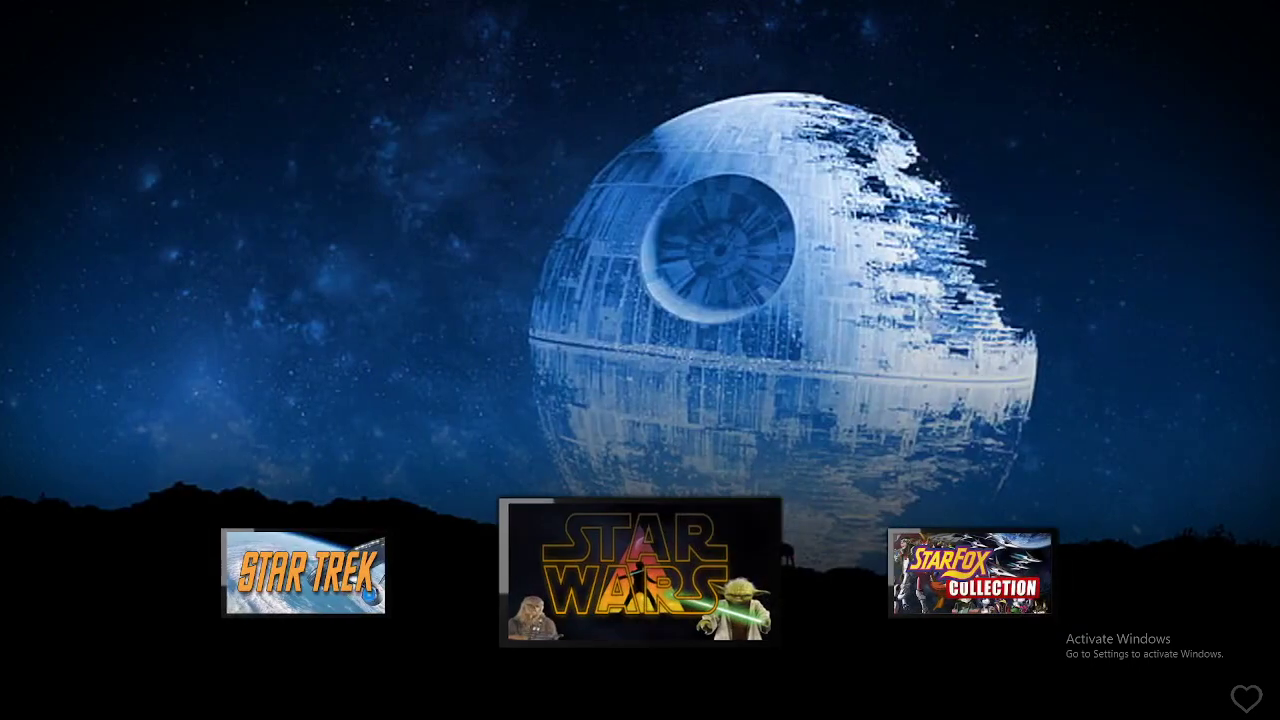
key(Right)
key(Return)
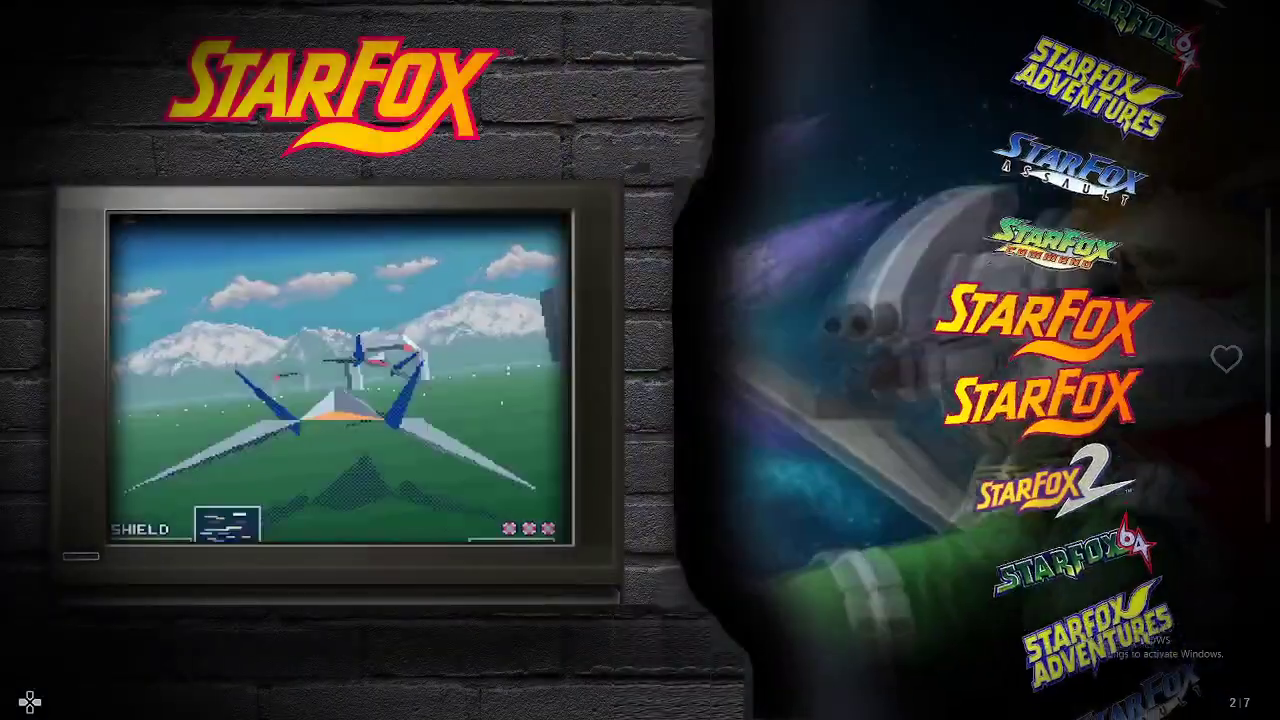
key(Escape)
Pass the Street Fighter Collection, return to the main system list, and browse to Nintendo Classics.
key(Right)
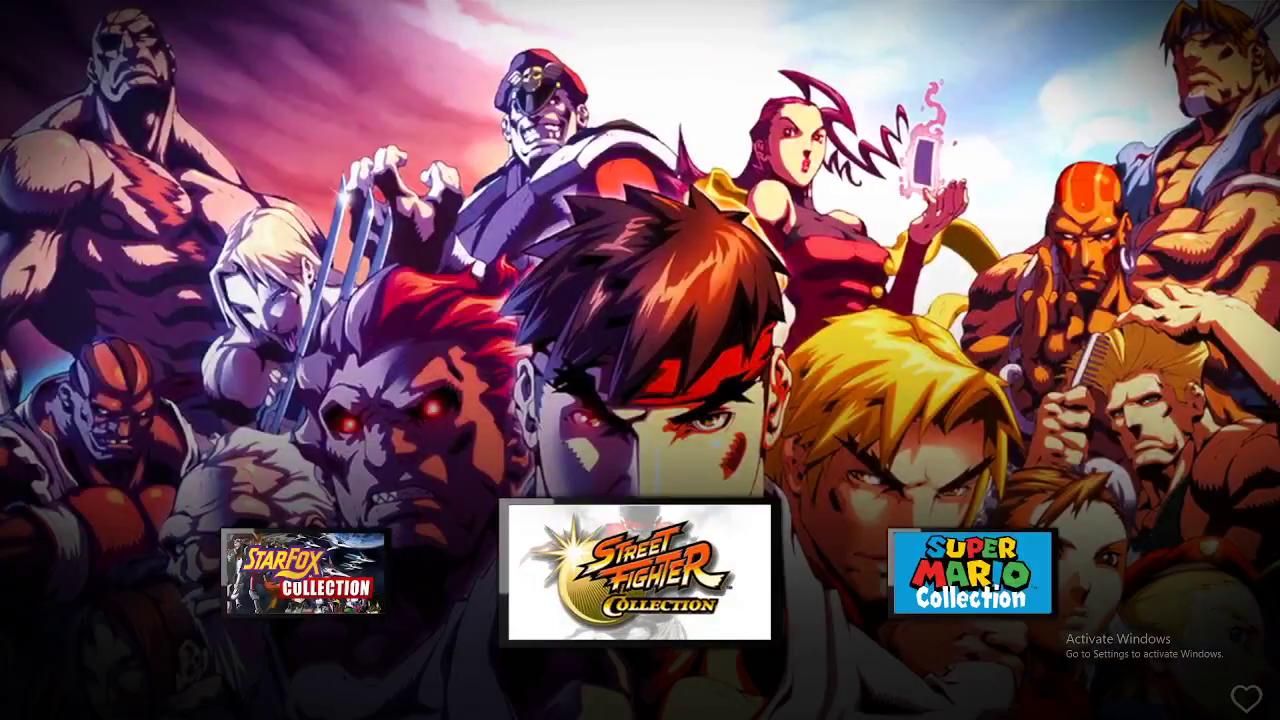
key(Escape)
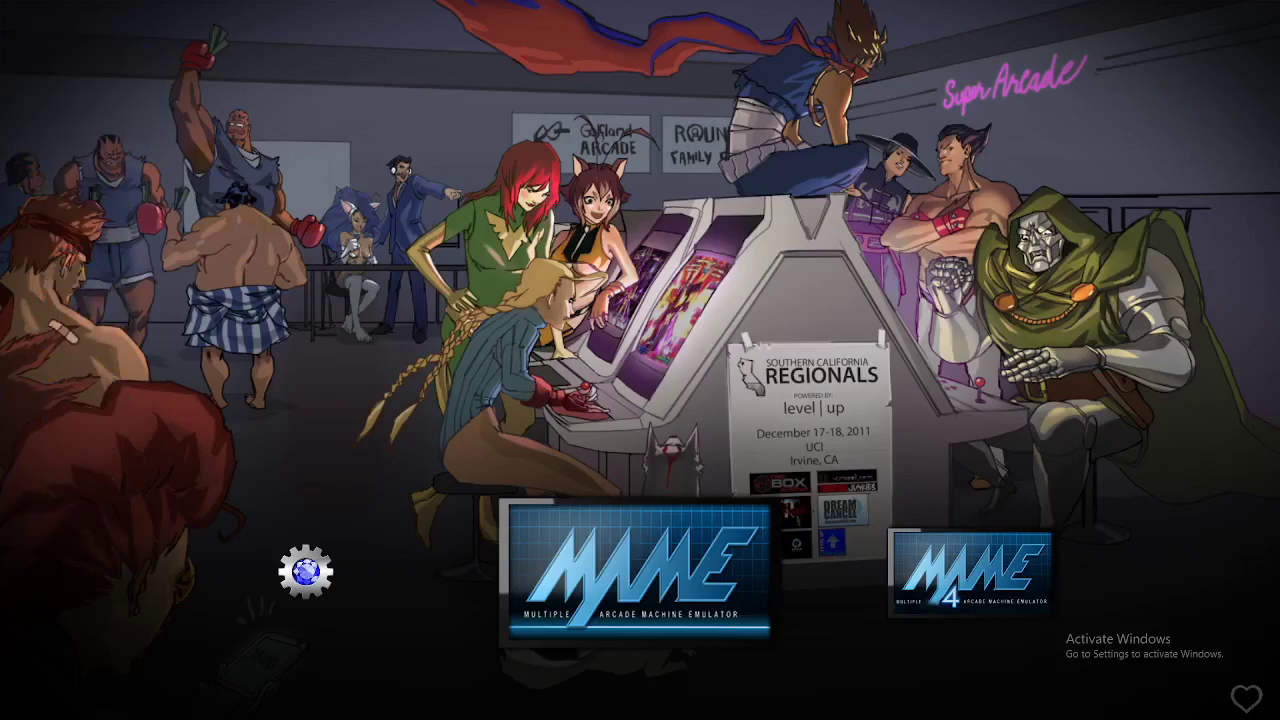
key(Right)
key(Right)
key(Right)
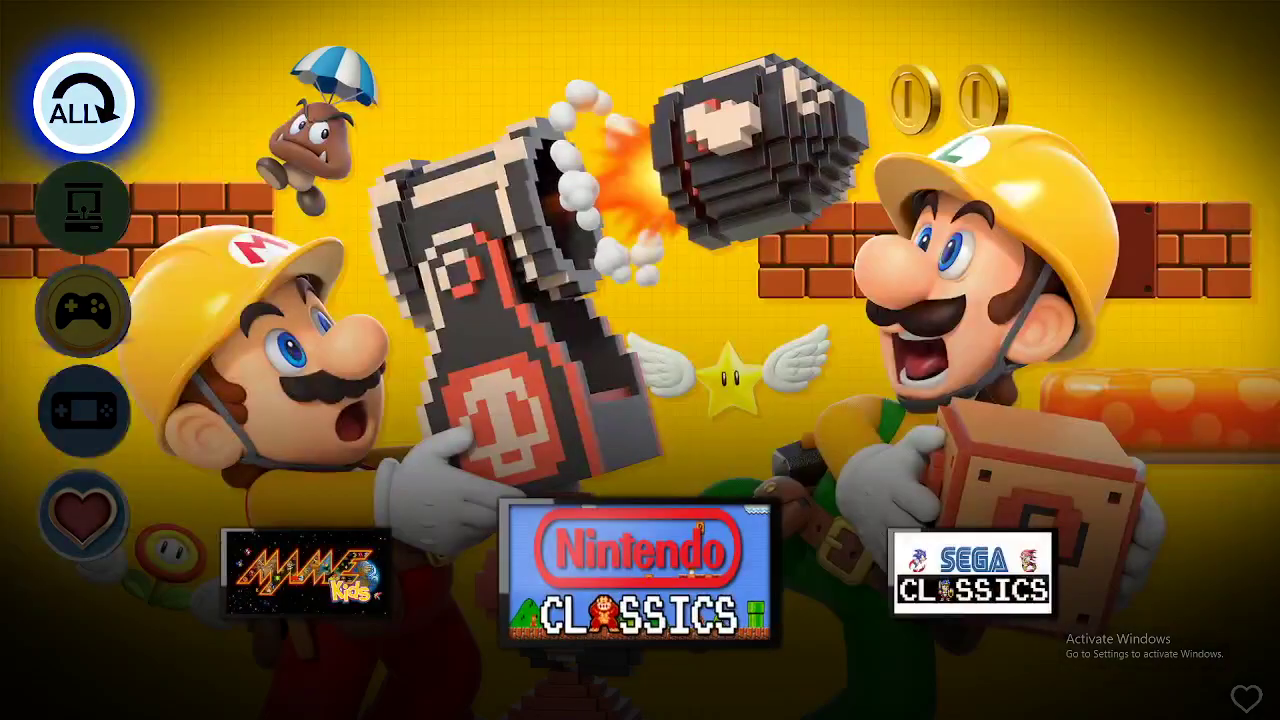
Cycle through the arcade, console and handheld category filters and return to the full system list.
key(Down)
key(Up)
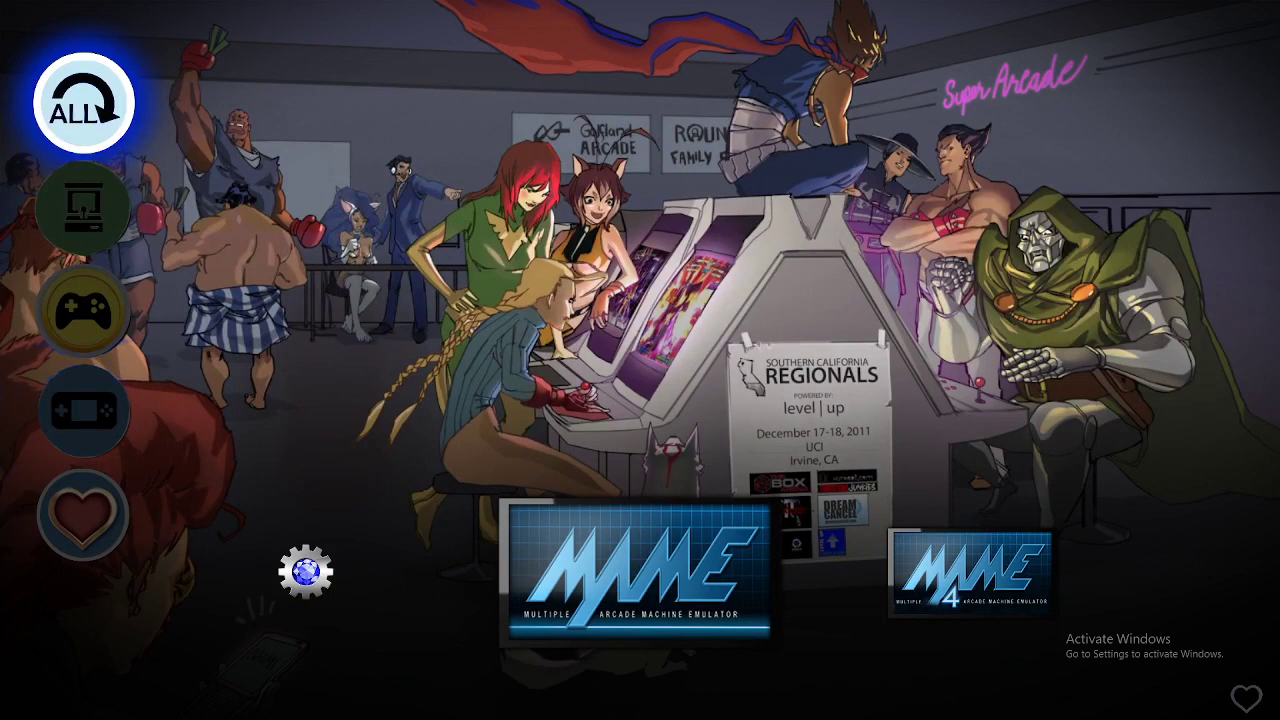
key(Down)
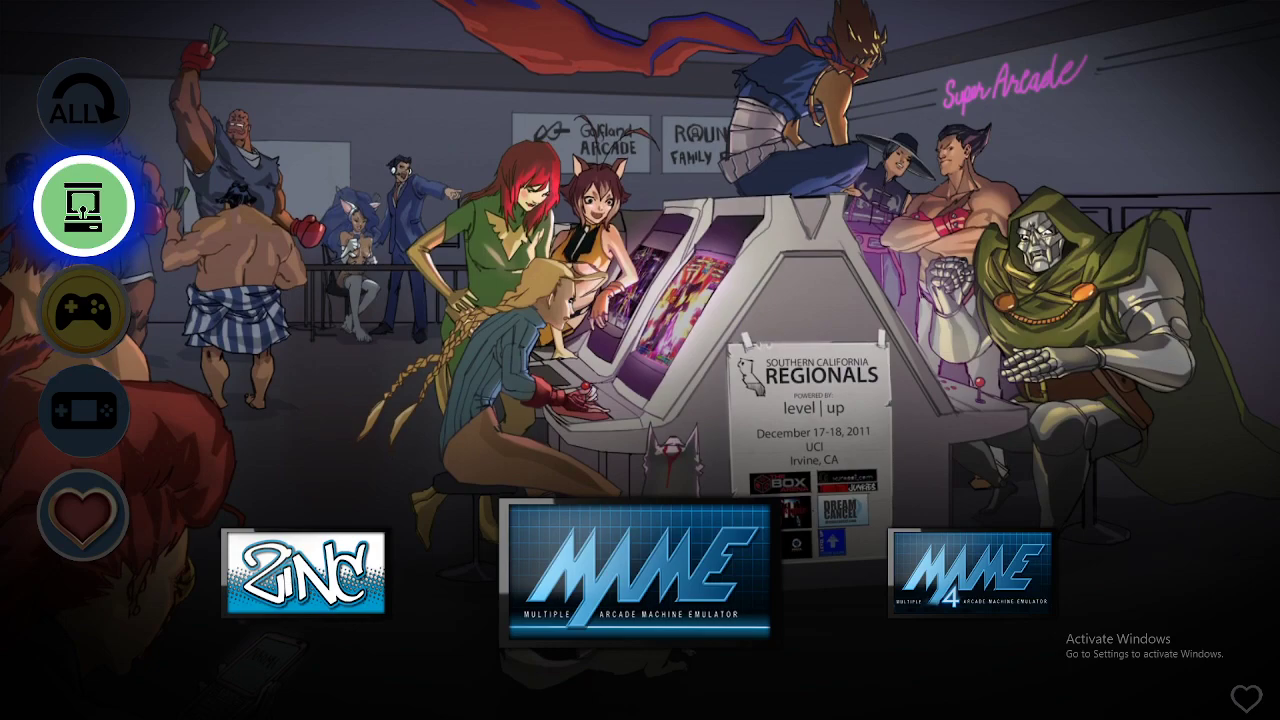
key(Down)
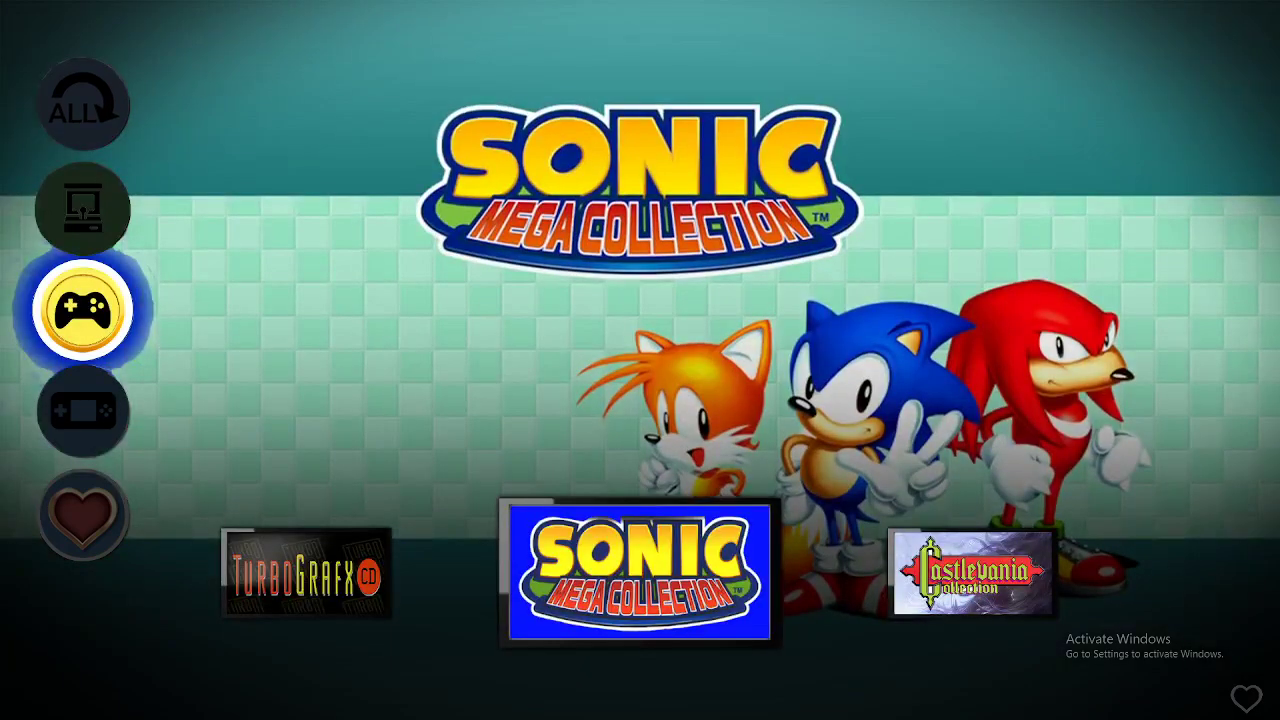
key(Down)
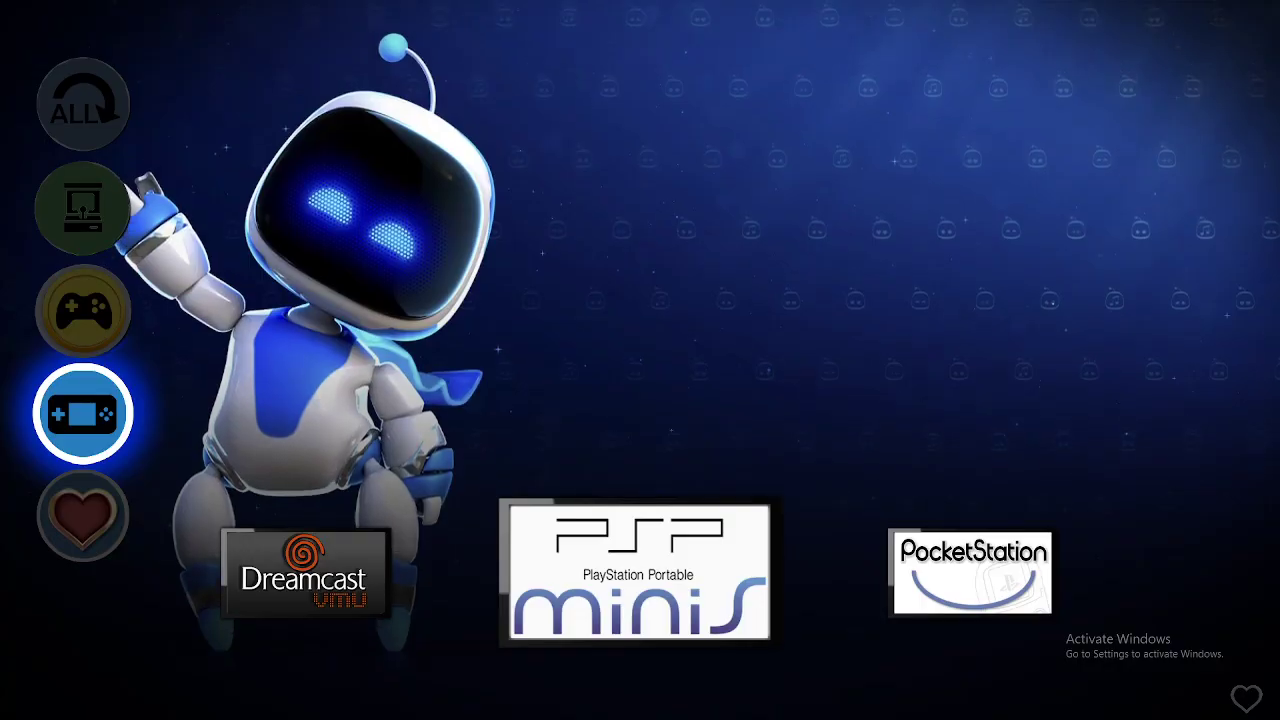
key(Up)
key(Up)
key(Up)
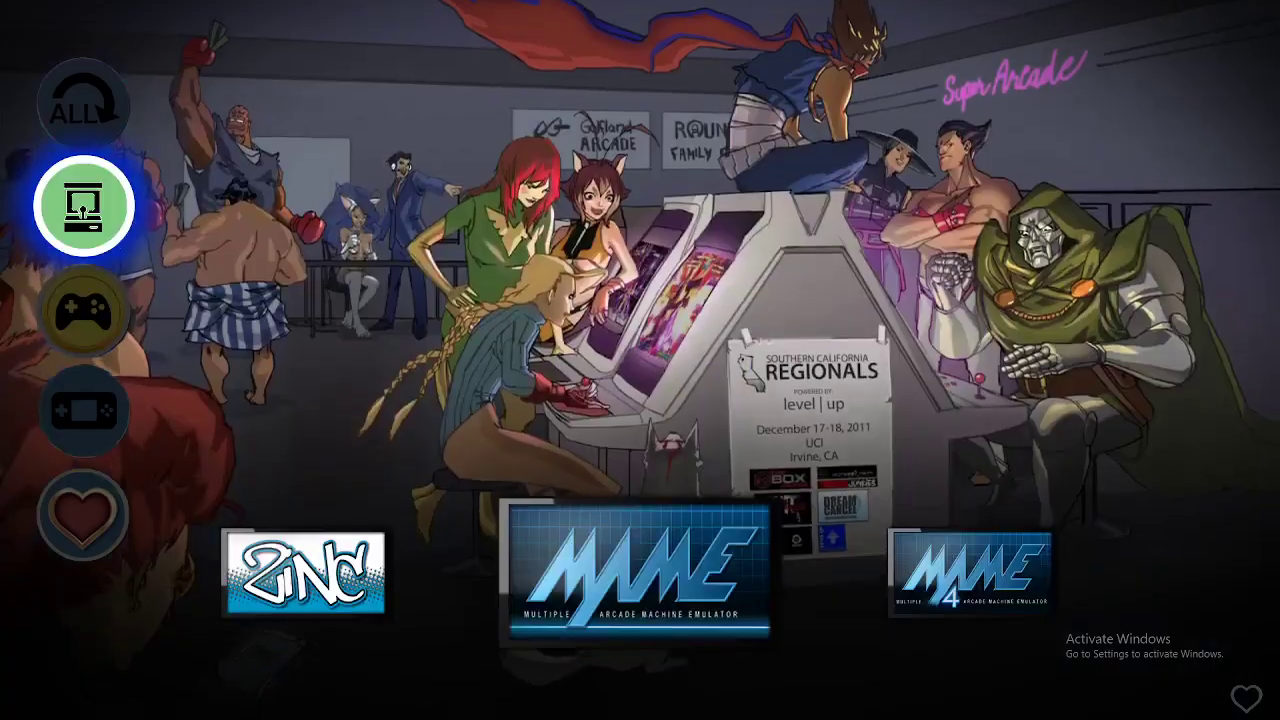
Browse backward past ScummVM and MSX2+ to the Virtual Boy system, view its games, and return to the system list.
key(Left)
key(Left)
key(Left)
key(Left)
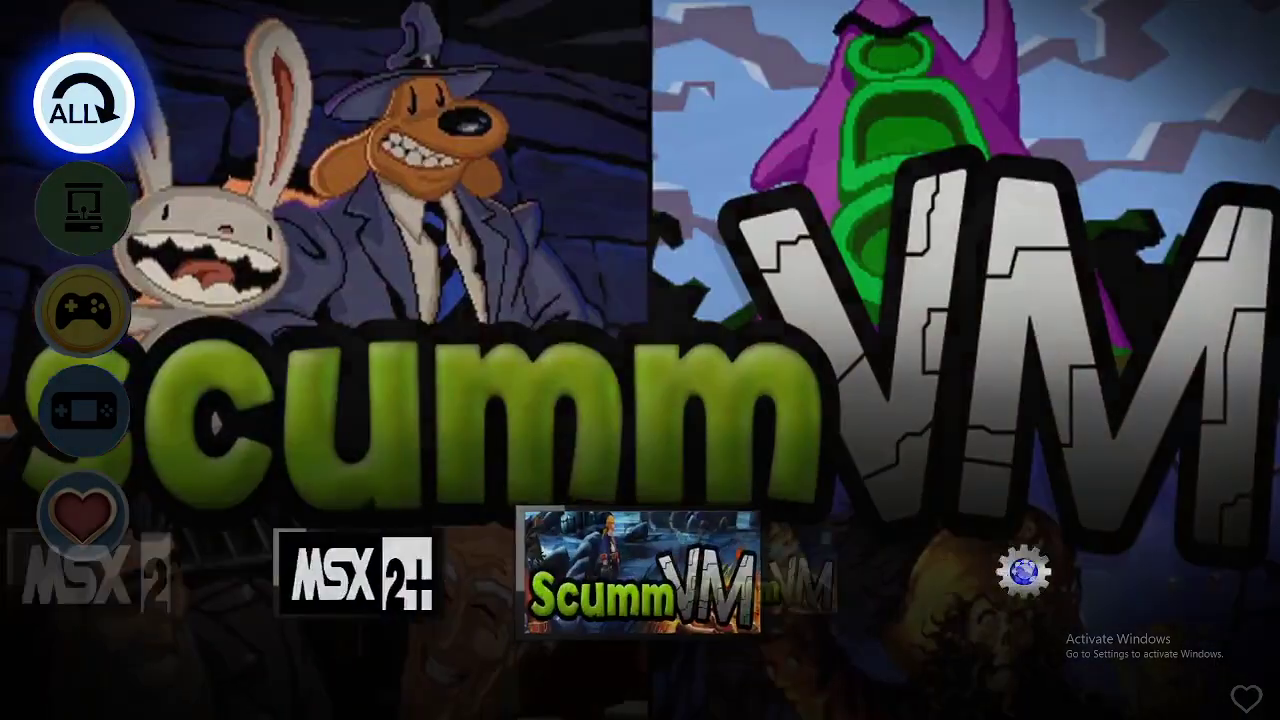
key(Left)
key(Left)
key(Left)
key(Left)
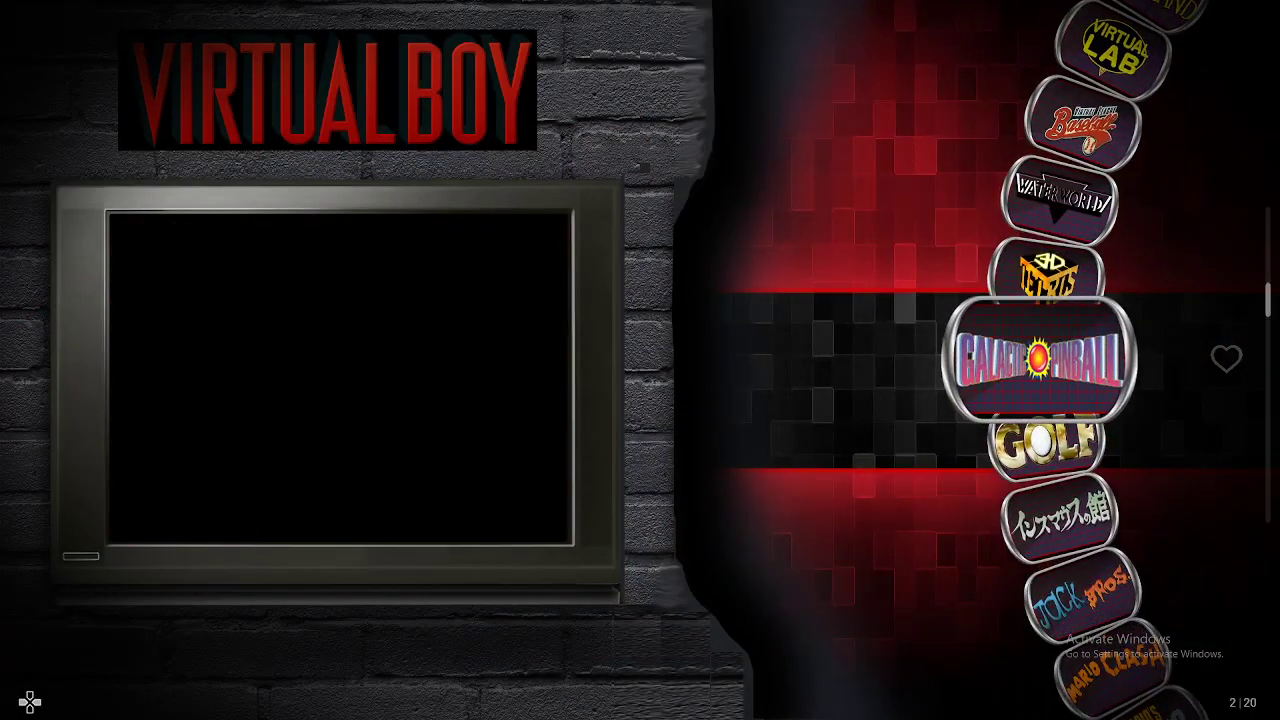
key(Escape)
Move past Nintendo Switch and Game Boy Color to Game Boy Advance, view its games, and exit it.
key(Left)
key(Left)
key(Left)
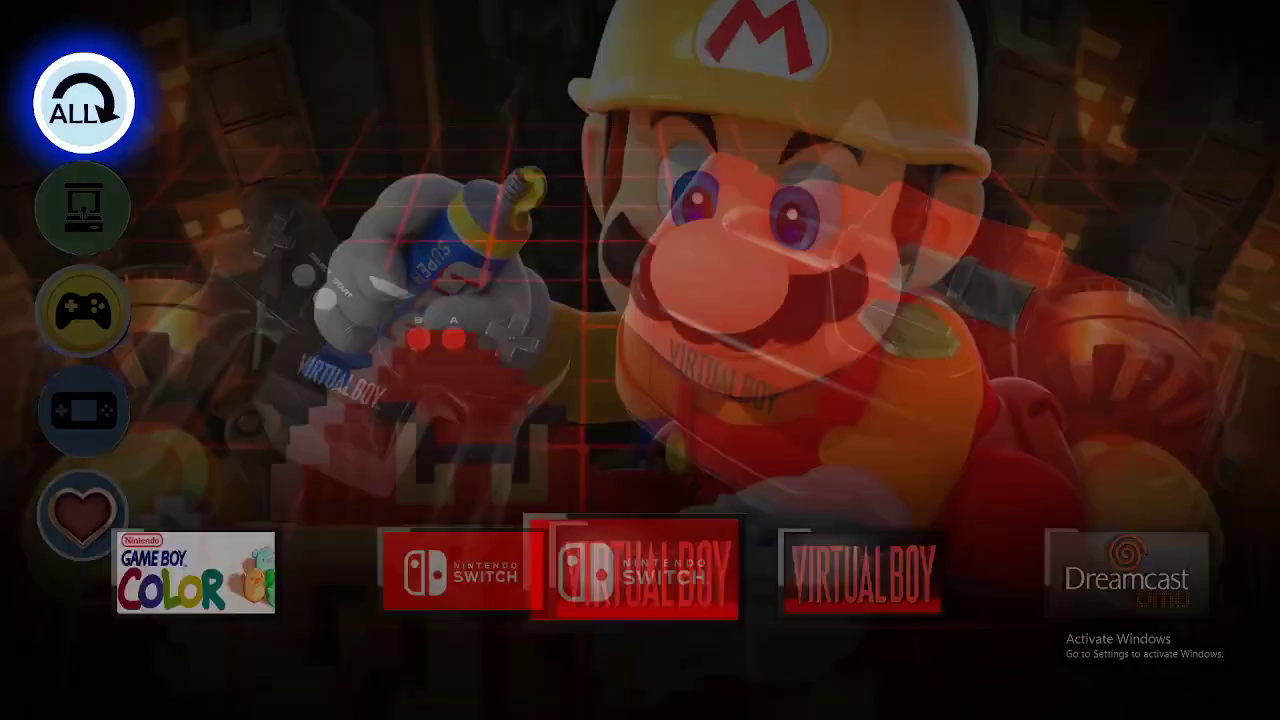
key(Return)
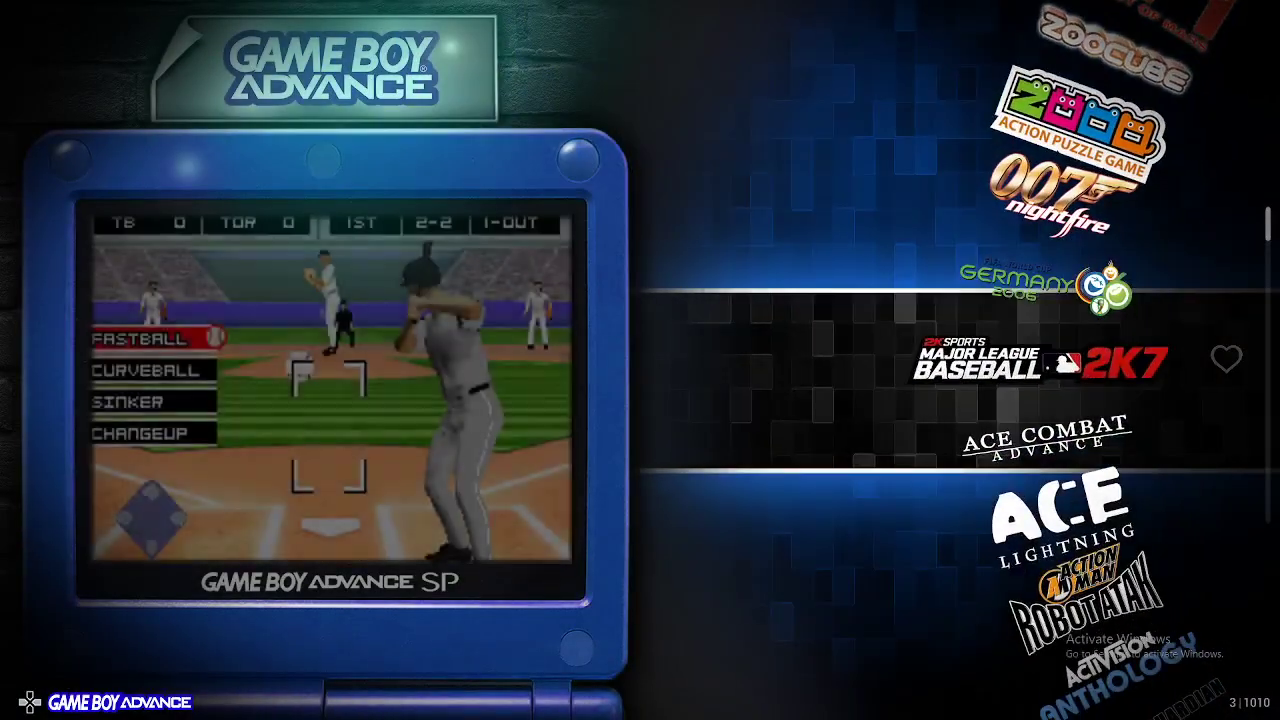
key(Escape)
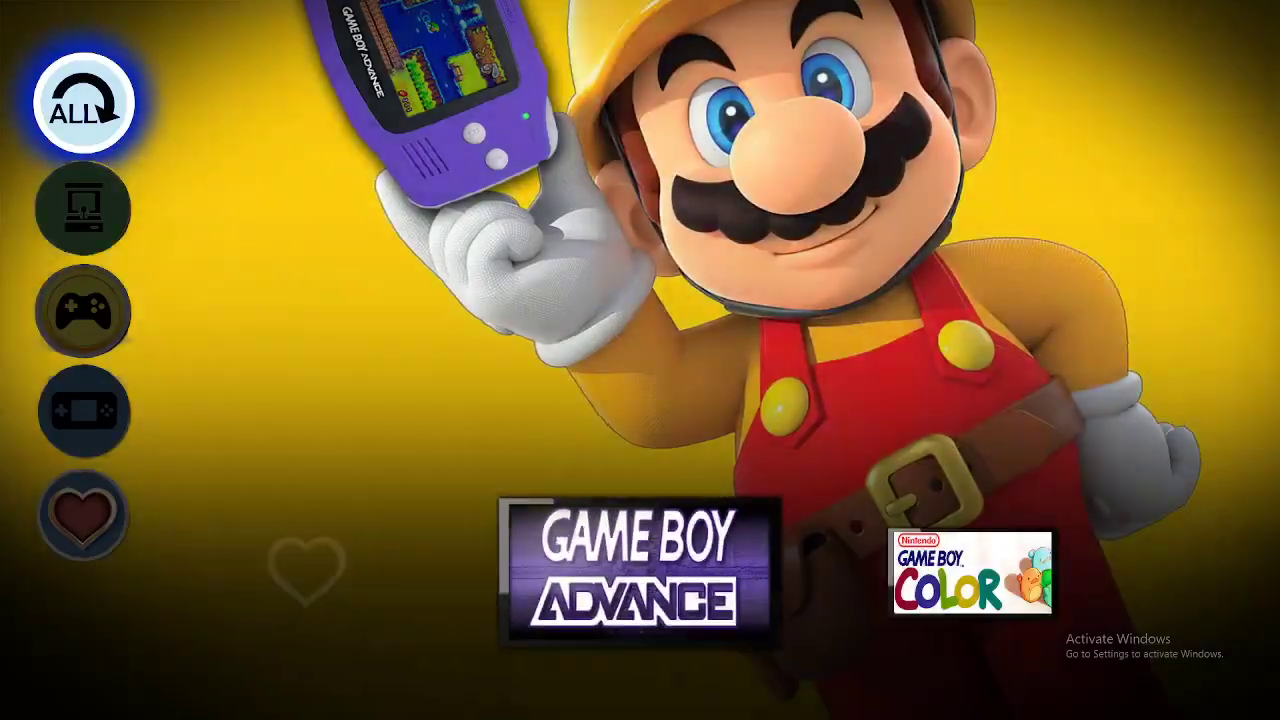
Browse past Game & Watch, N-Gage and WonderSwan to Neo Geo Pocket Color, view its games, and leave it.
key(Left)
key(Left)
key(Left)
key(Left)
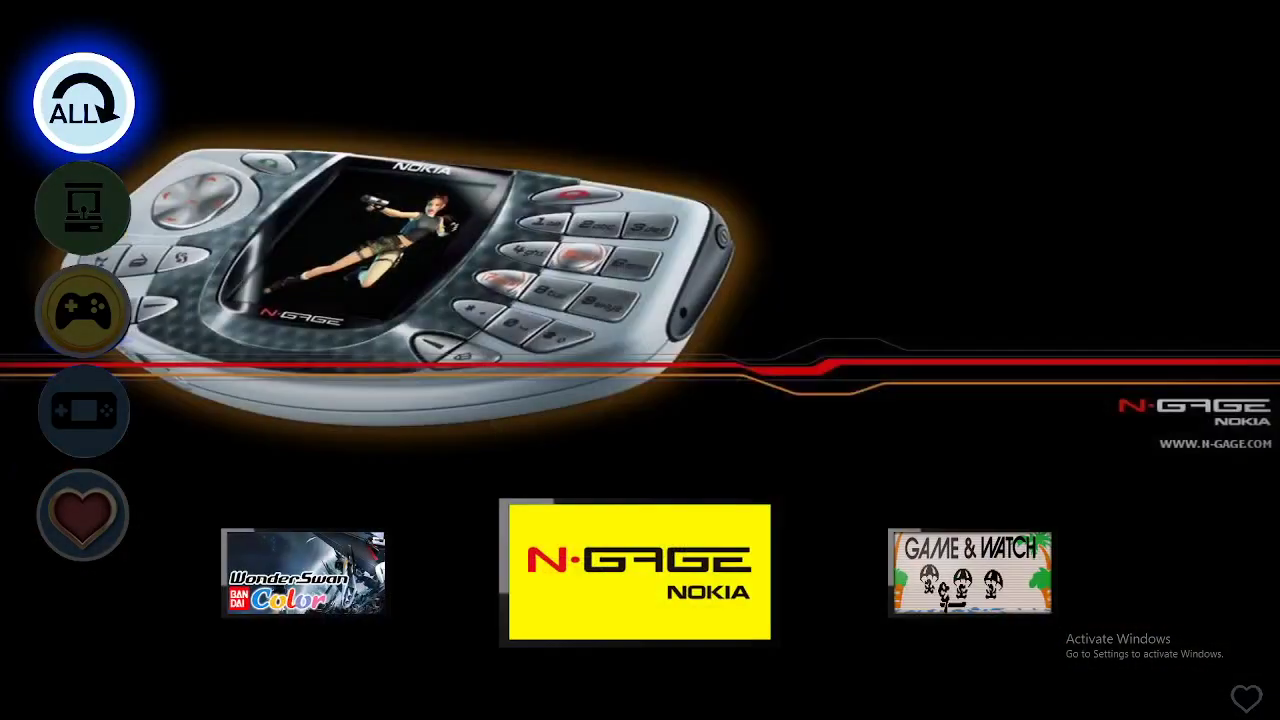
key(Left)
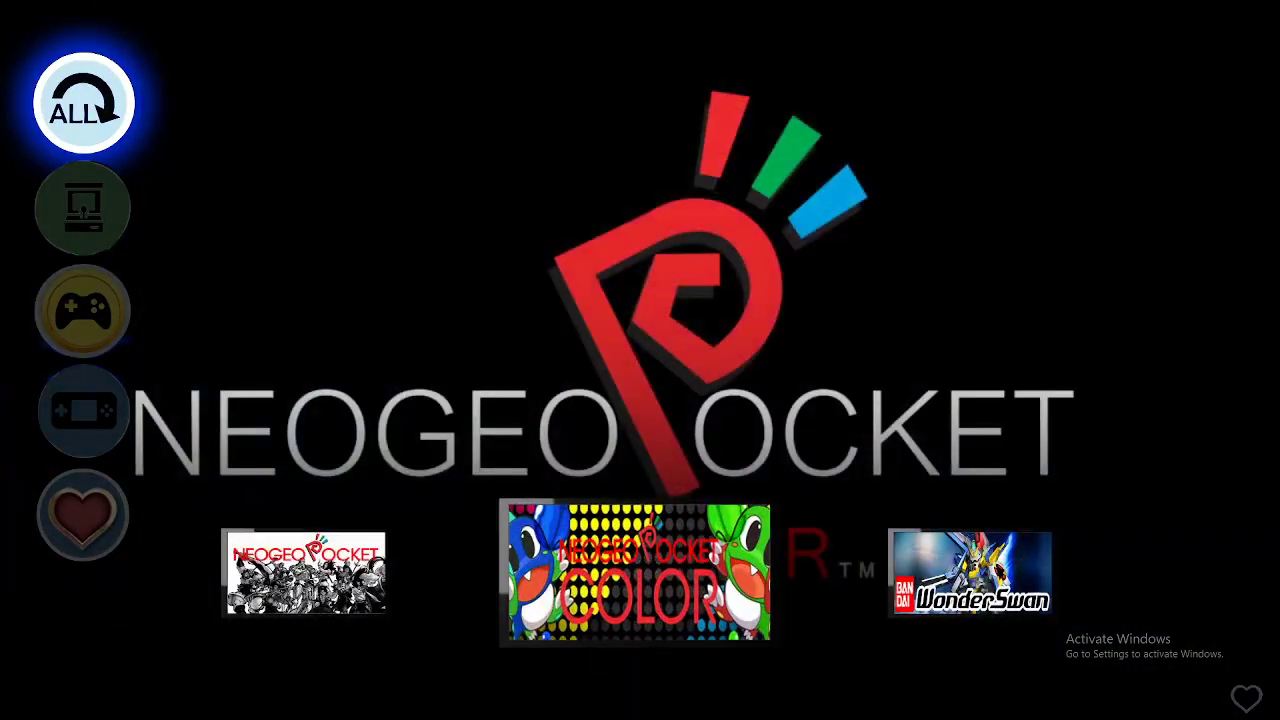
key(Return)
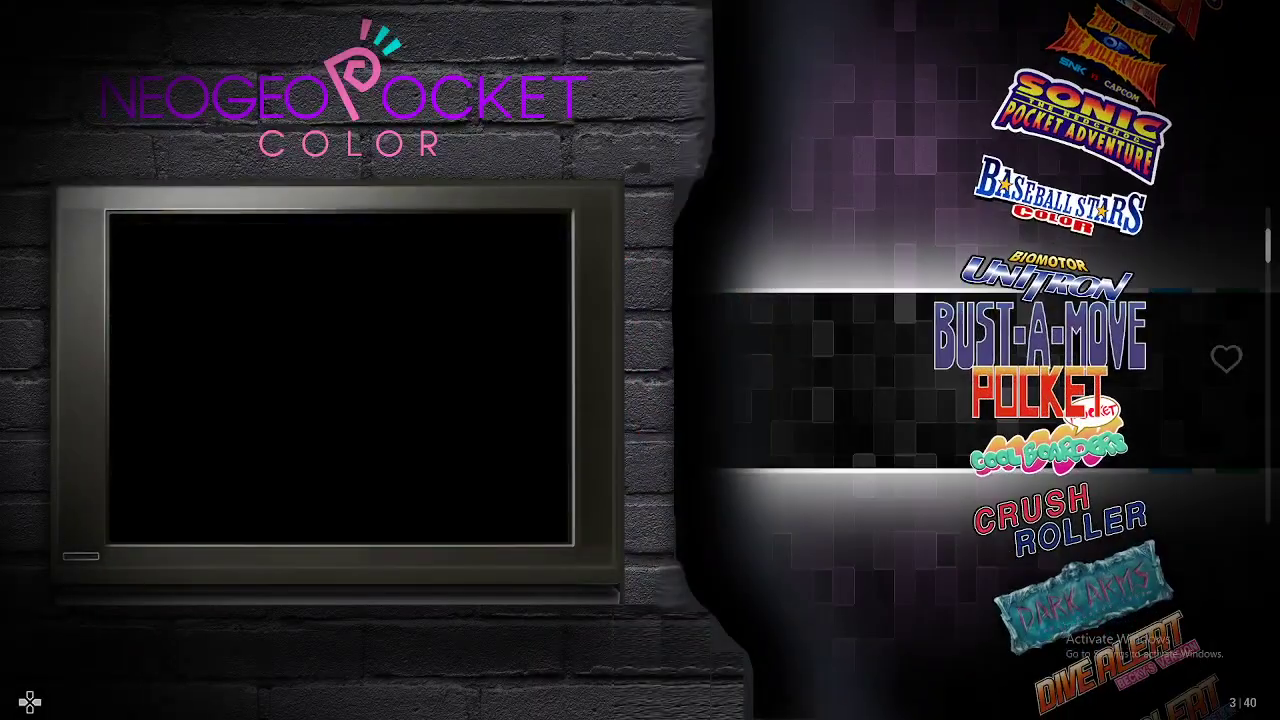
key(Escape)
Go past Atari Lynx, PSP Japan and PSP Minis to TurboGrafx-16, view its games, and return to the system list.
key(Left)
key(Left)
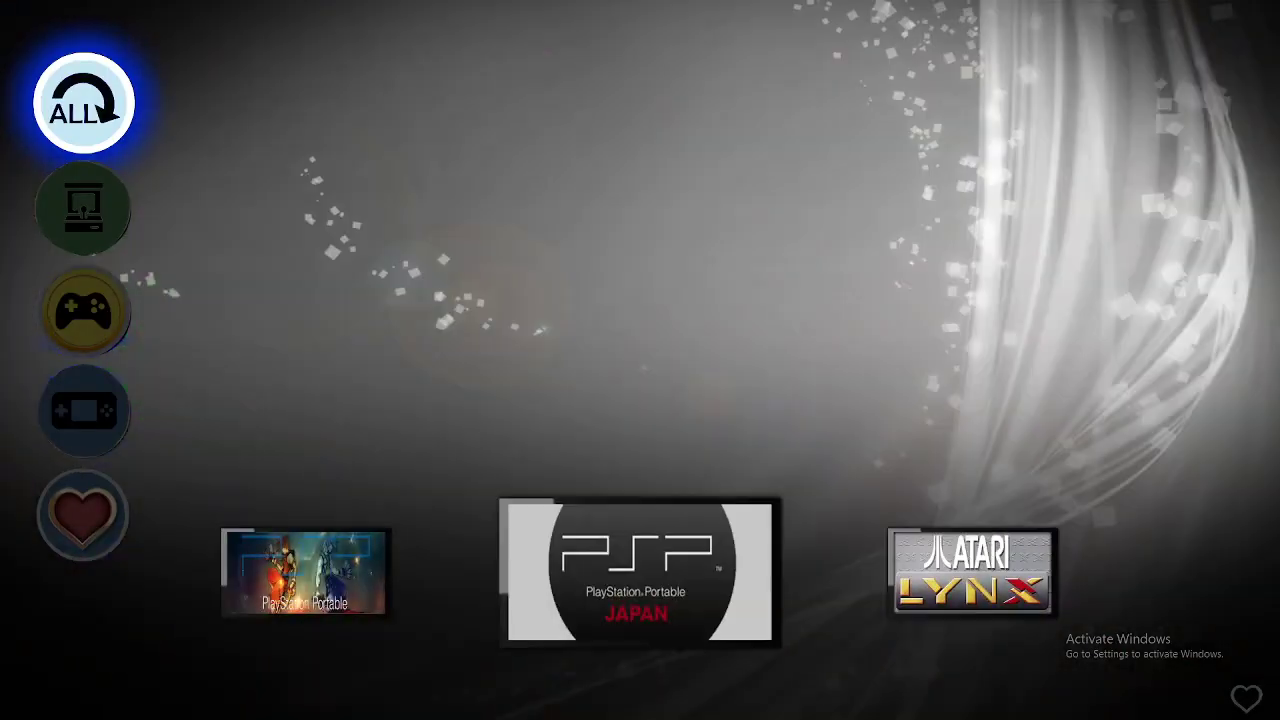
key(Left)
key(Left)
key(Left)
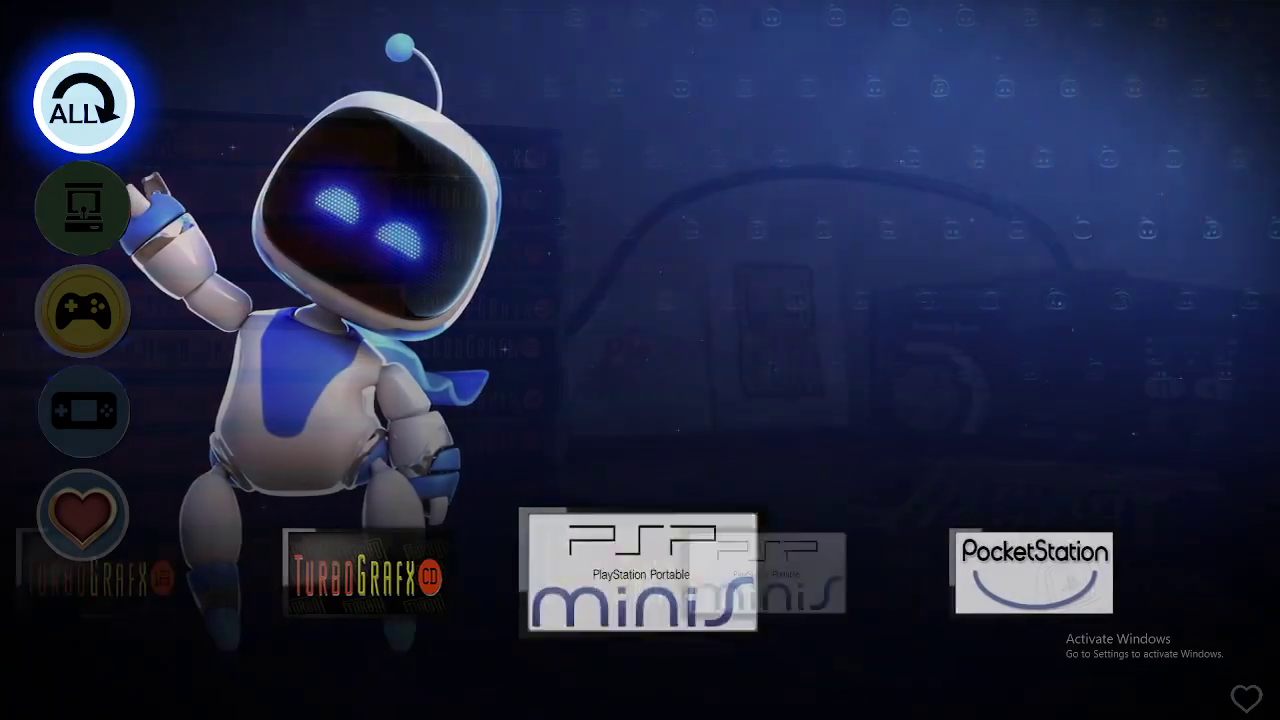
key(Left)
key(Left)
key(Return)
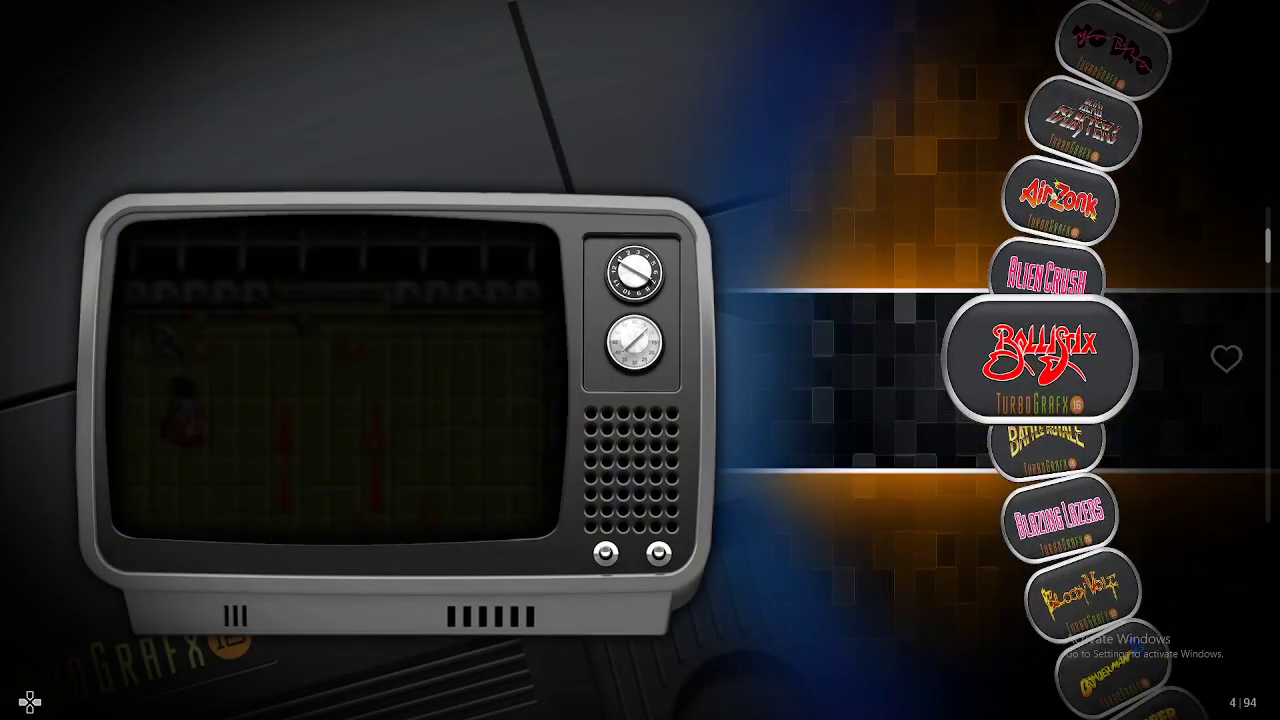
key(Escape)
Move past SuperGrafx and PC-FX to the PC Engine system, open its game list briefly, and exit it.
key(Left)
key(Left)
key(Left)
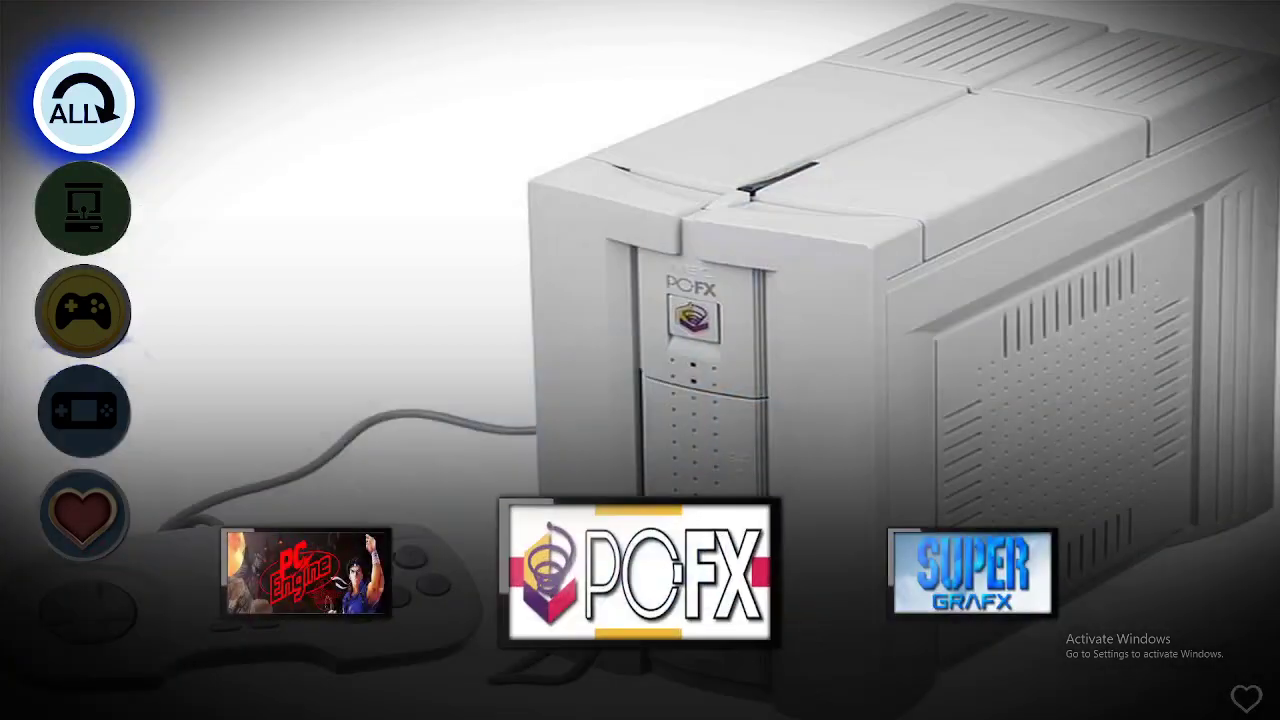
key(Left)
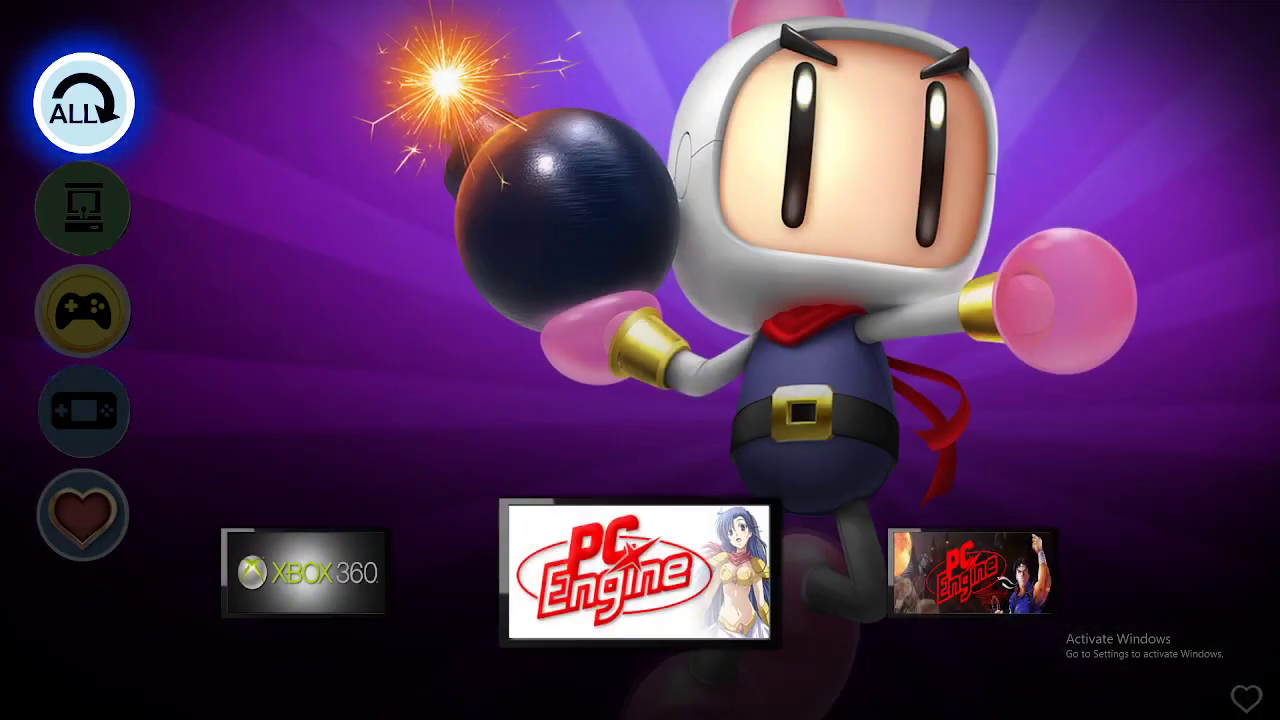
key(Return)
key(Escape)
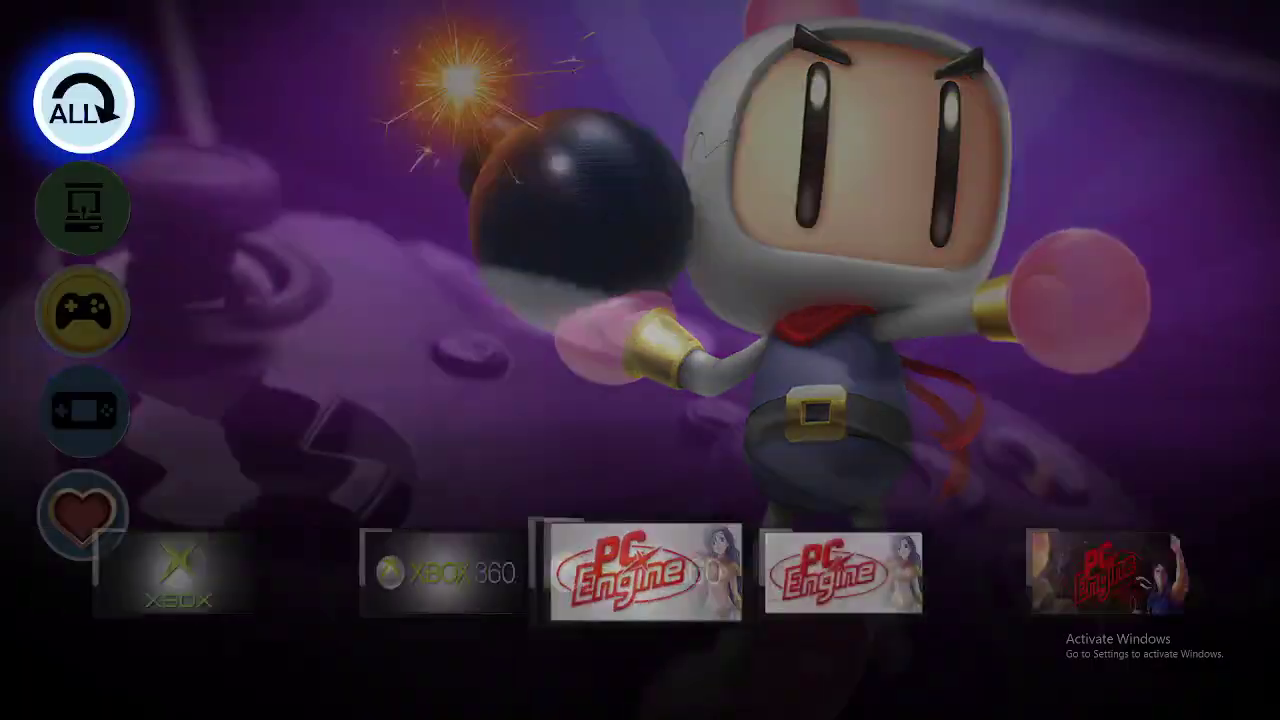
Pass Xbox 360 to the Xbox system, browse its game list, and return to the system list.
key(Left)
key(Left)
key(Return)
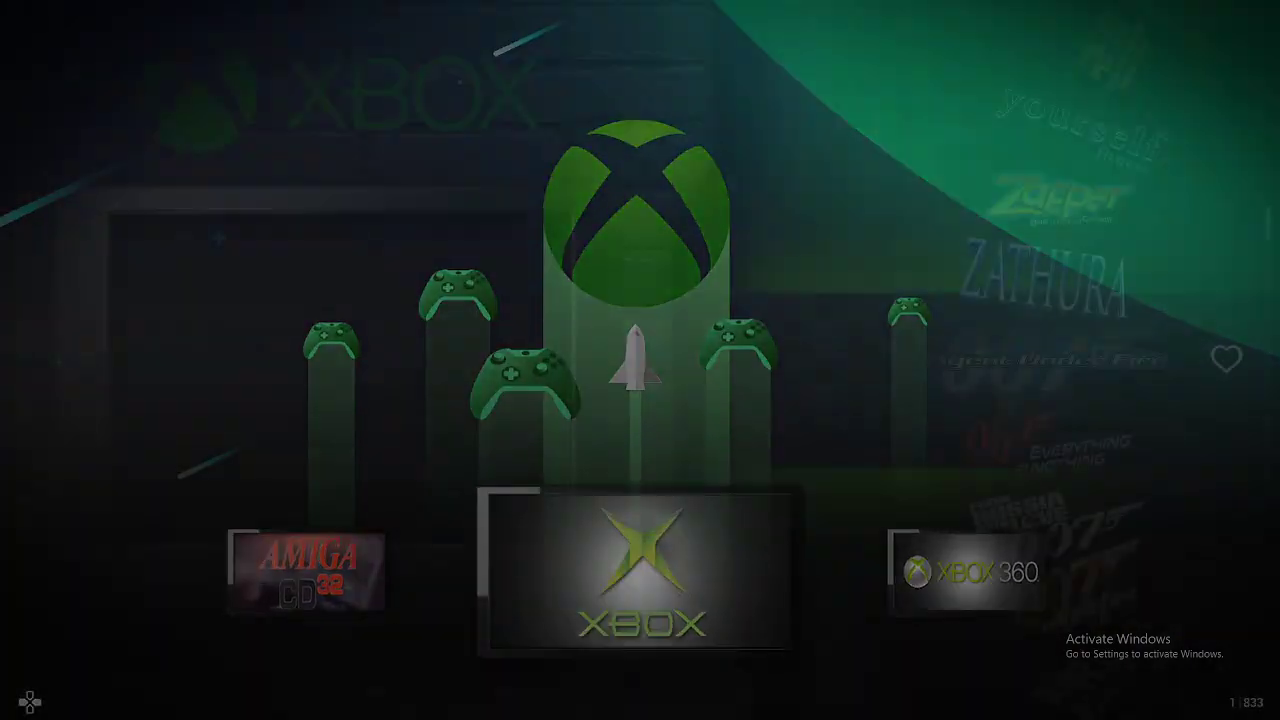
key(Escape)
key(Right)
key(Left)
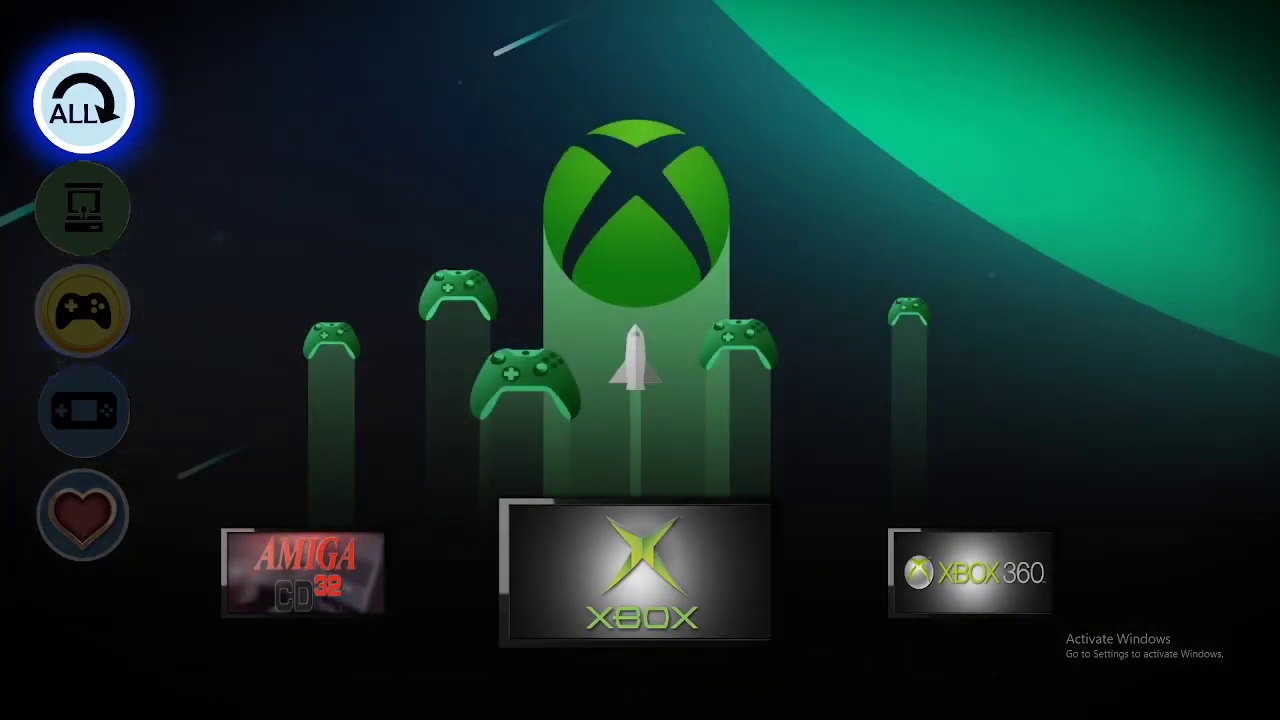
key(Return)
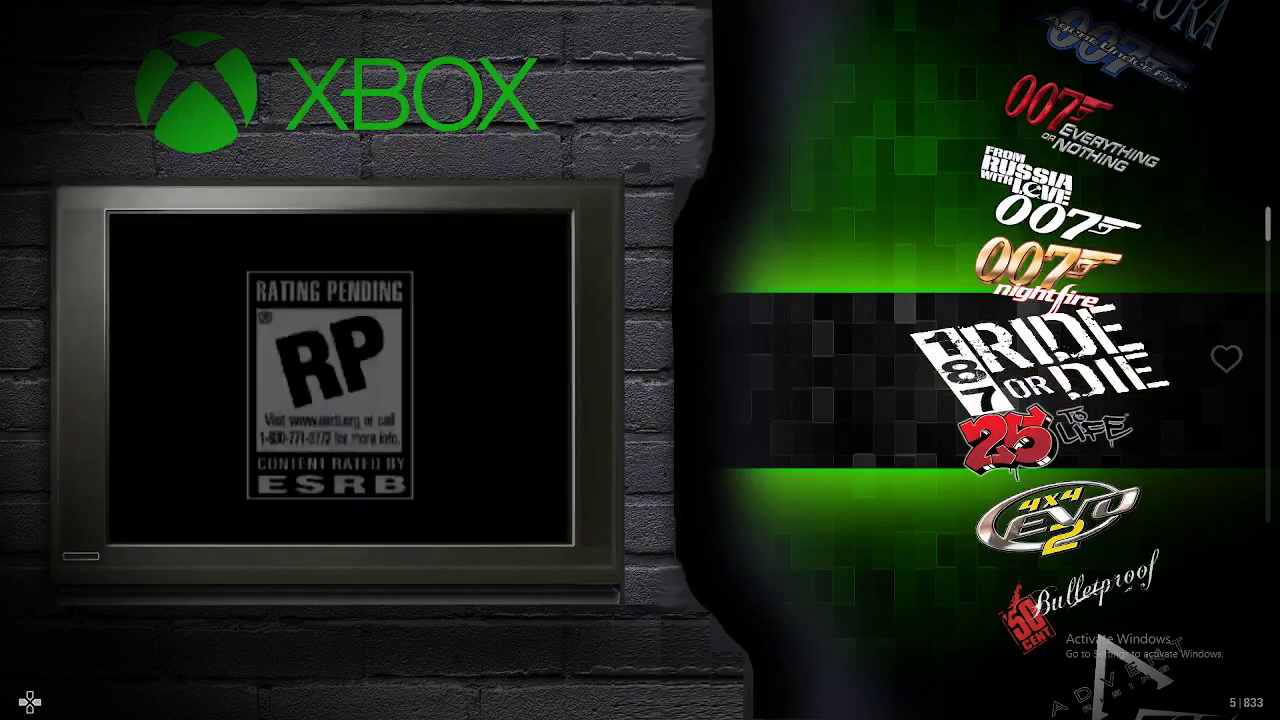
key(Escape)
Move past ColecoVision, Atari Jaguar, Atari 7800 and Atari 5200 to Atari 2600, browse its games, and return to the system list.
key(Left)
key(Left)
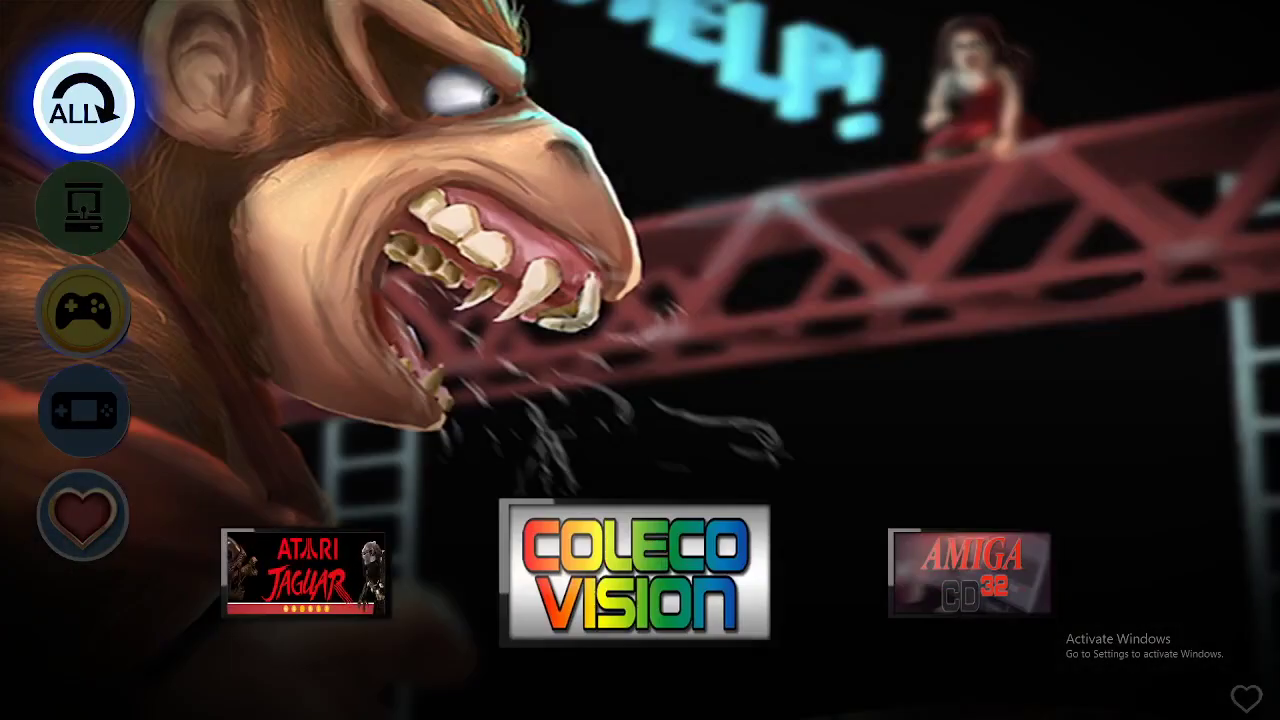
key(Left)
key(Left)
key(Left)
key(Left)
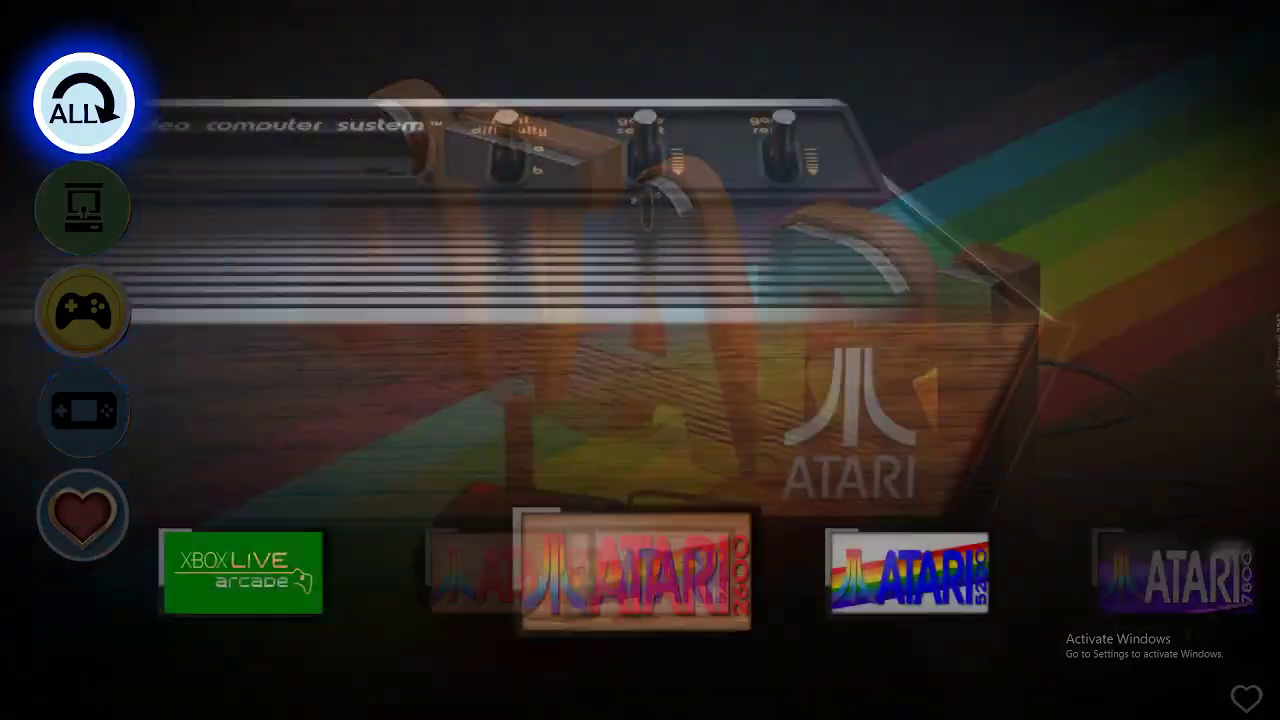
key(Return)
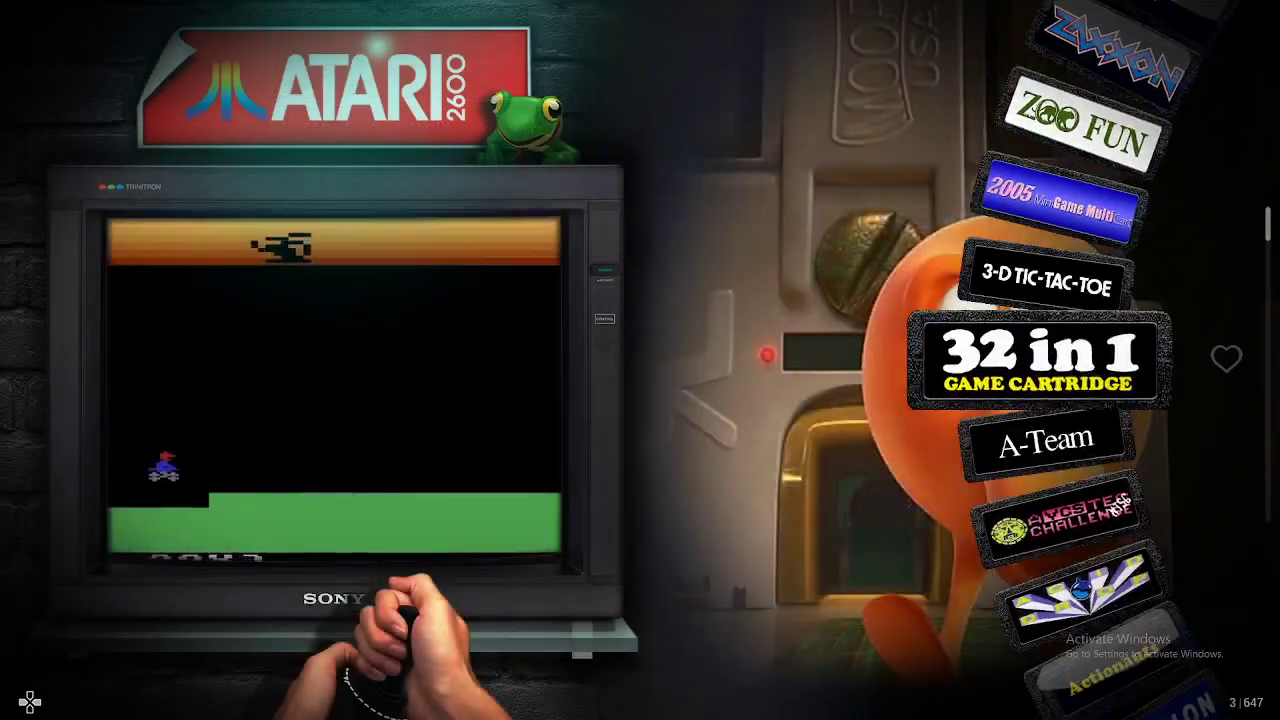
key(Down)
key(Down)
key(Down)
key(Down)
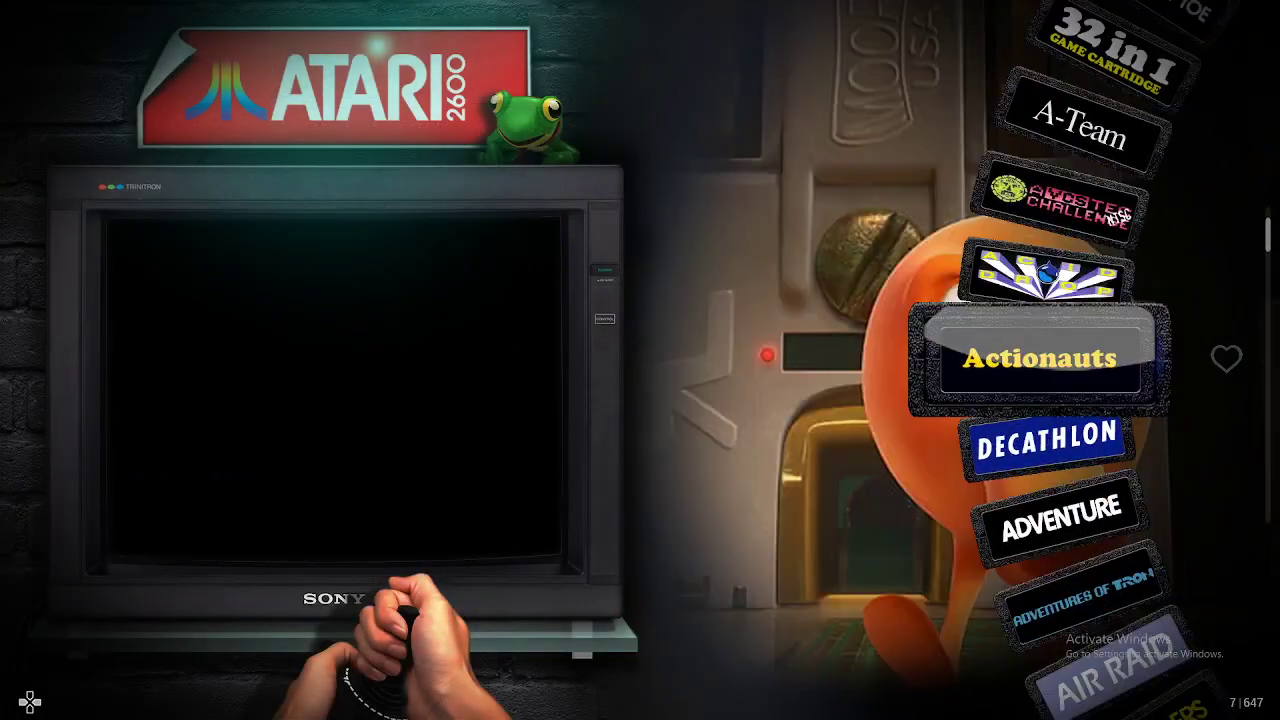
key(Escape)
Pass Xbox Live Arcade to Super Nintendo Entertainment System, browse its game list, and leave it.
key(Left)
key(Left)
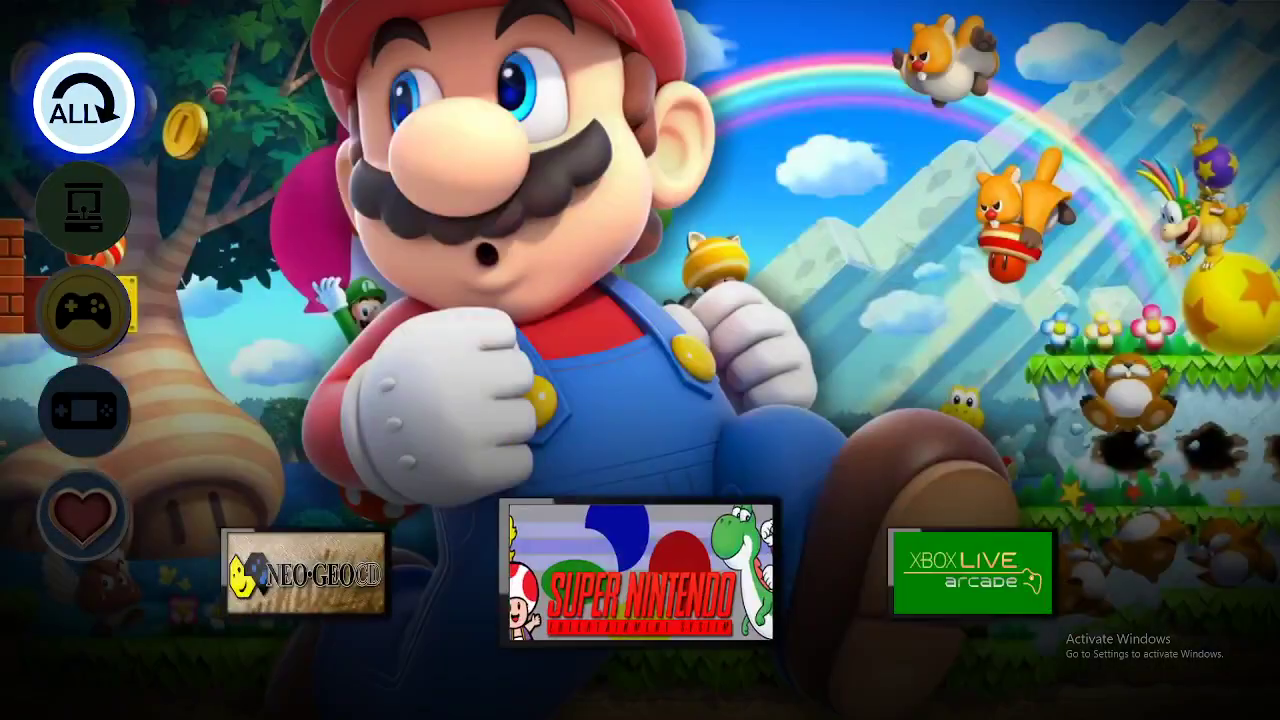
key(Return)
key(Down)
key(Down)
key(Down)
key(Down)
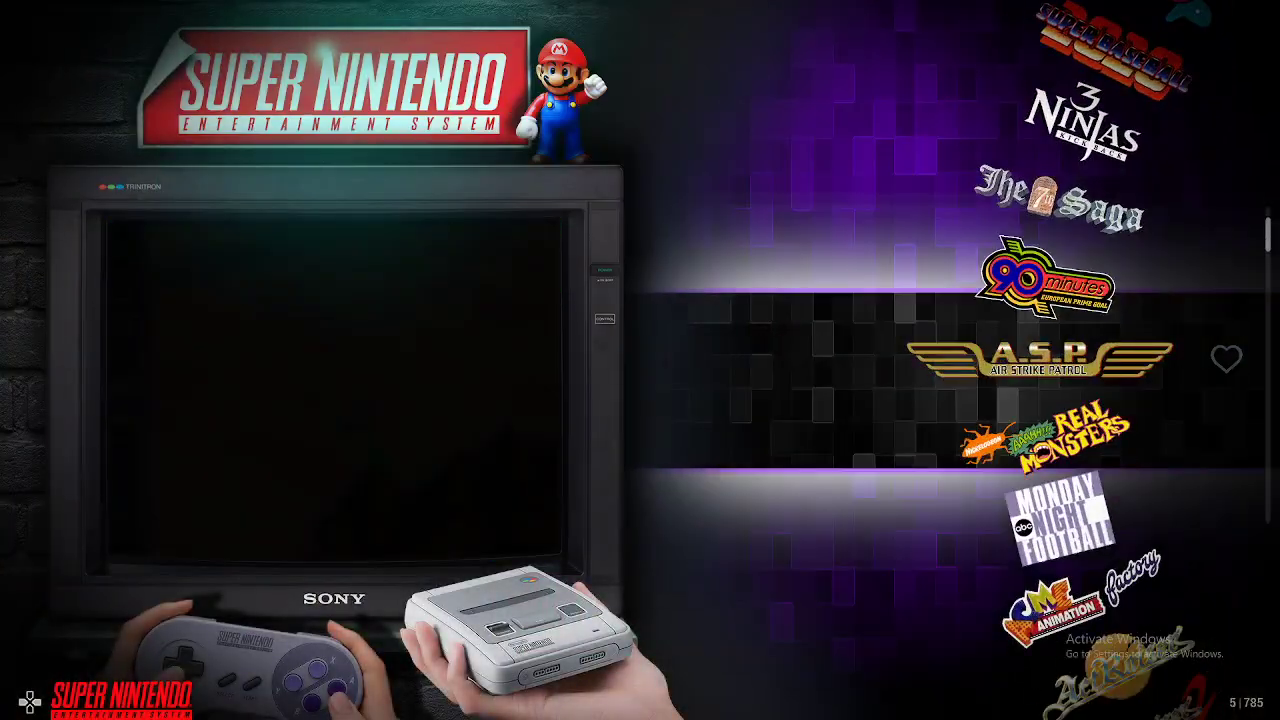
key(Escape)
Go to the Neo Geo CD system, scroll through its games to The King of Fighters '96, and exit the list.
key(Left)
key(Left)
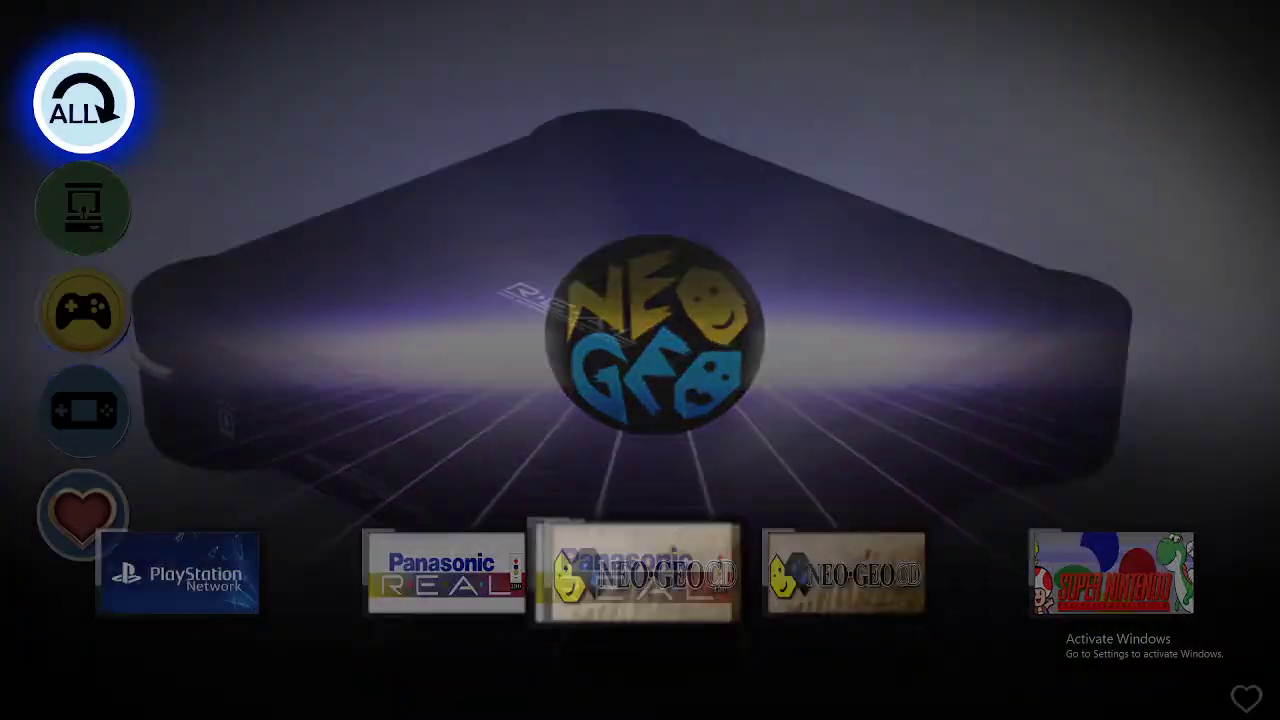
key(Right)
key(Return)
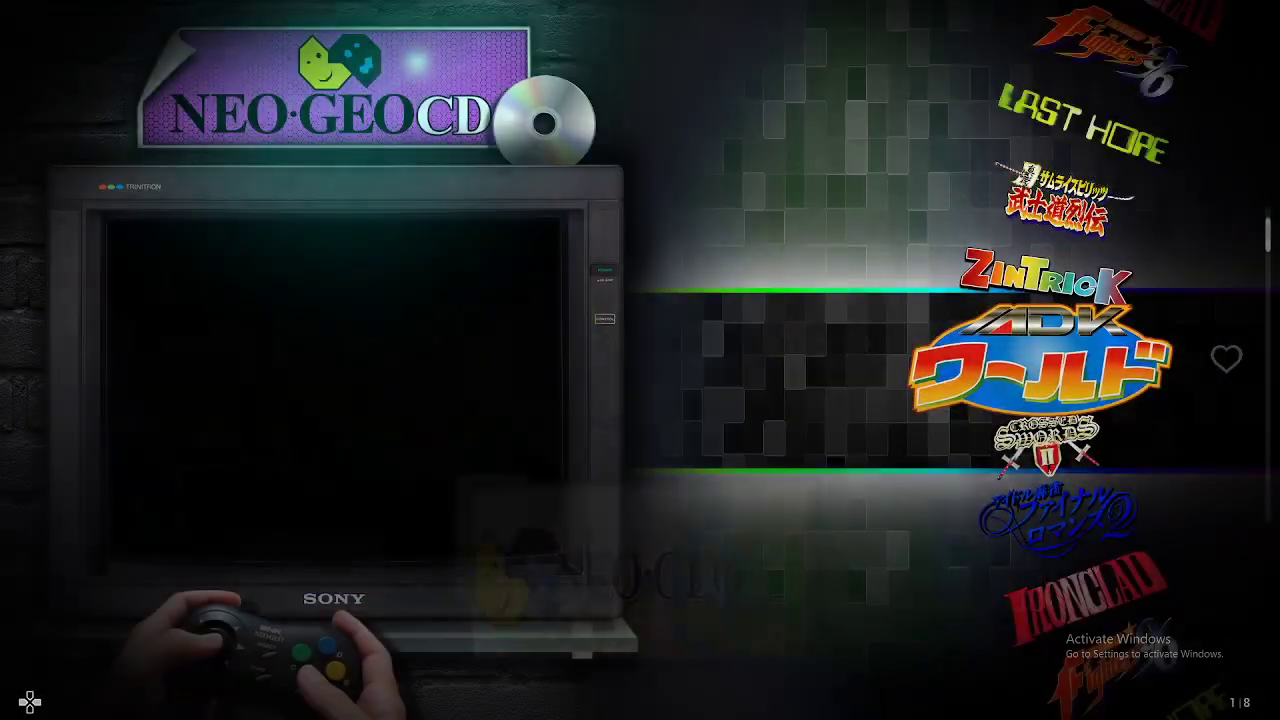
key(Down)
key(Down)
key(Down)
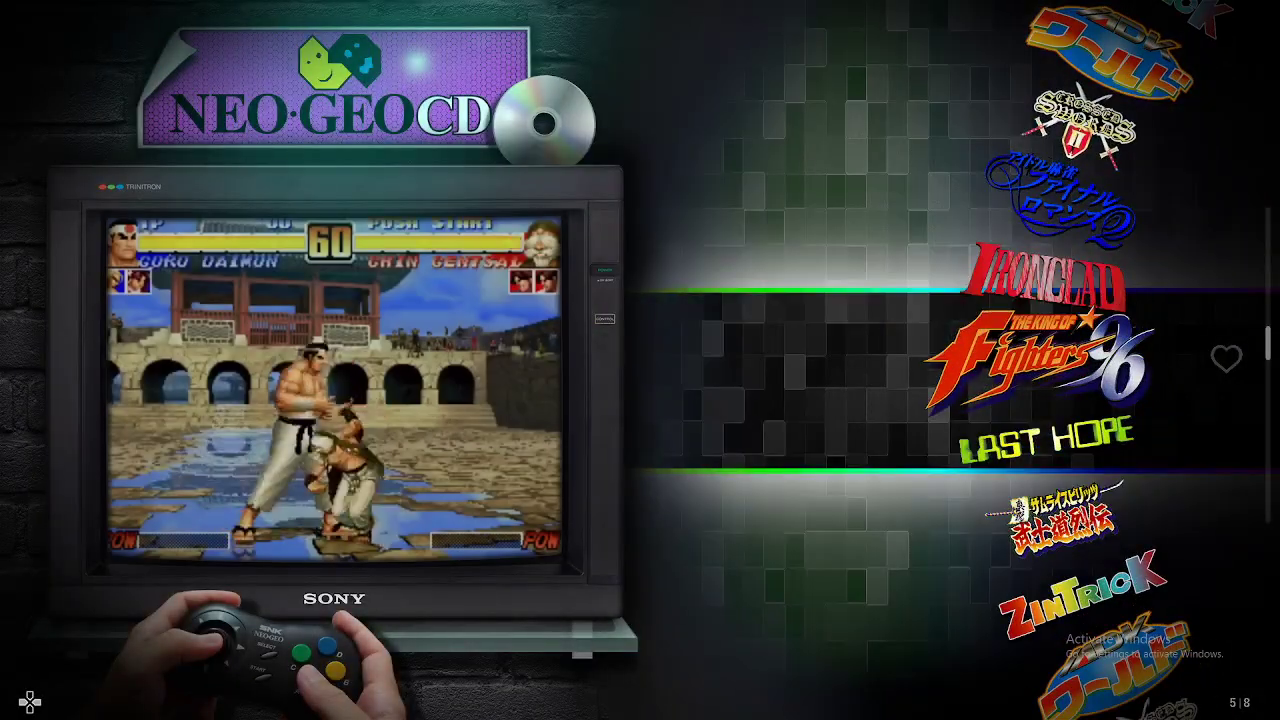
key(Escape)
Open the neighbouring Panasonic REAL 3DO system, view its games, and return to the system list.
key(Left)
key(Return)
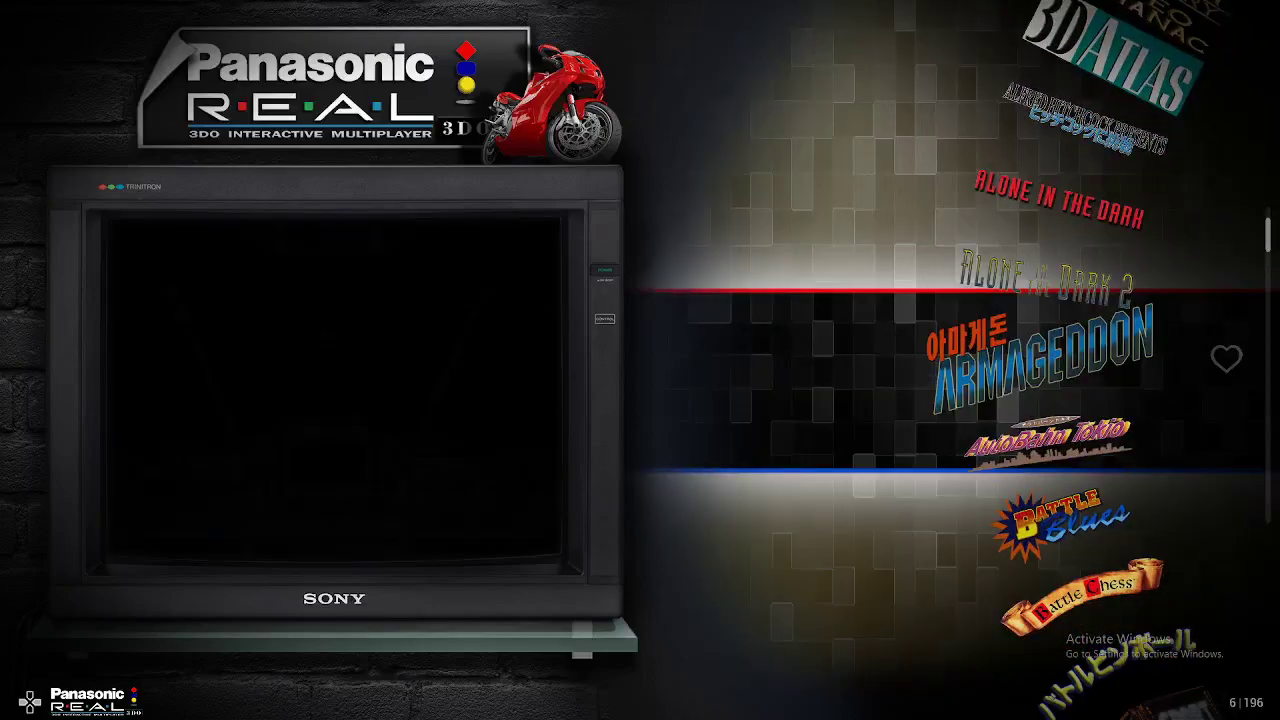
key(Escape)
Pass PlayStation Network to PlayStation 3, browse its game list down to AFL, and return to the systems.
key(Left)
key(Left)
key(Left)
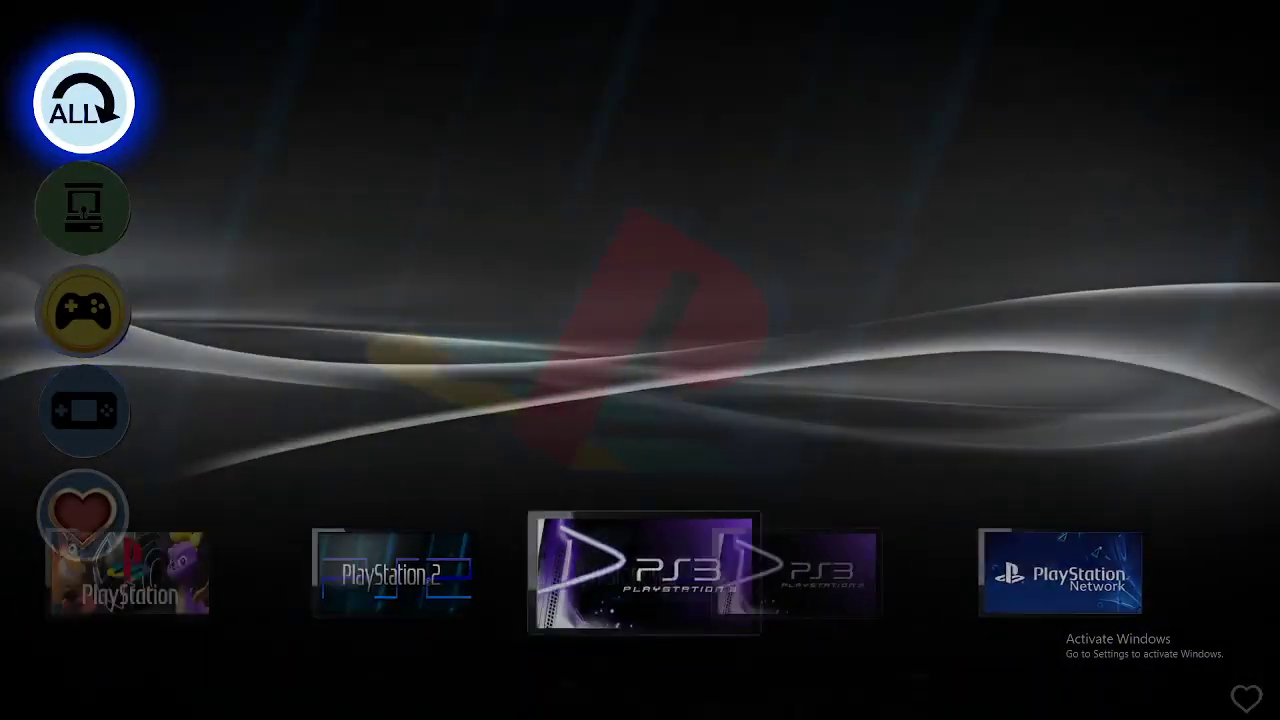
key(Right)
key(Return)
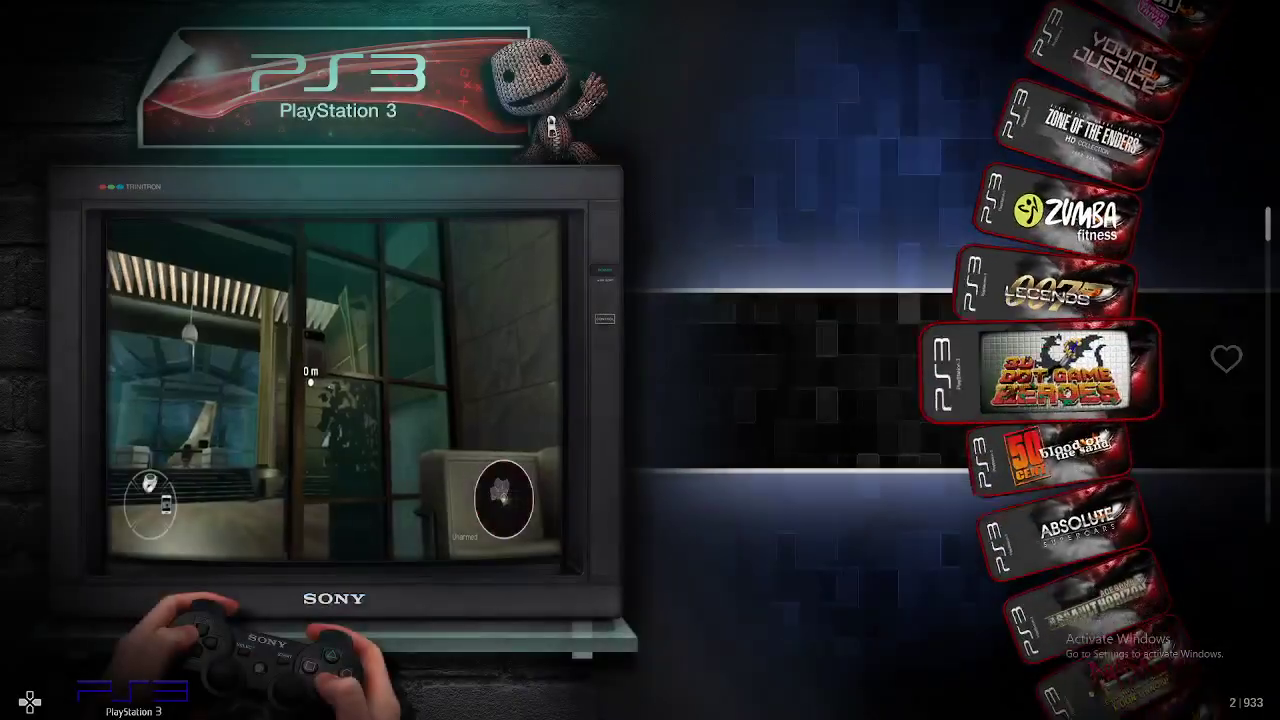
key(Down)
key(Down)
key(Down)
key(Down)
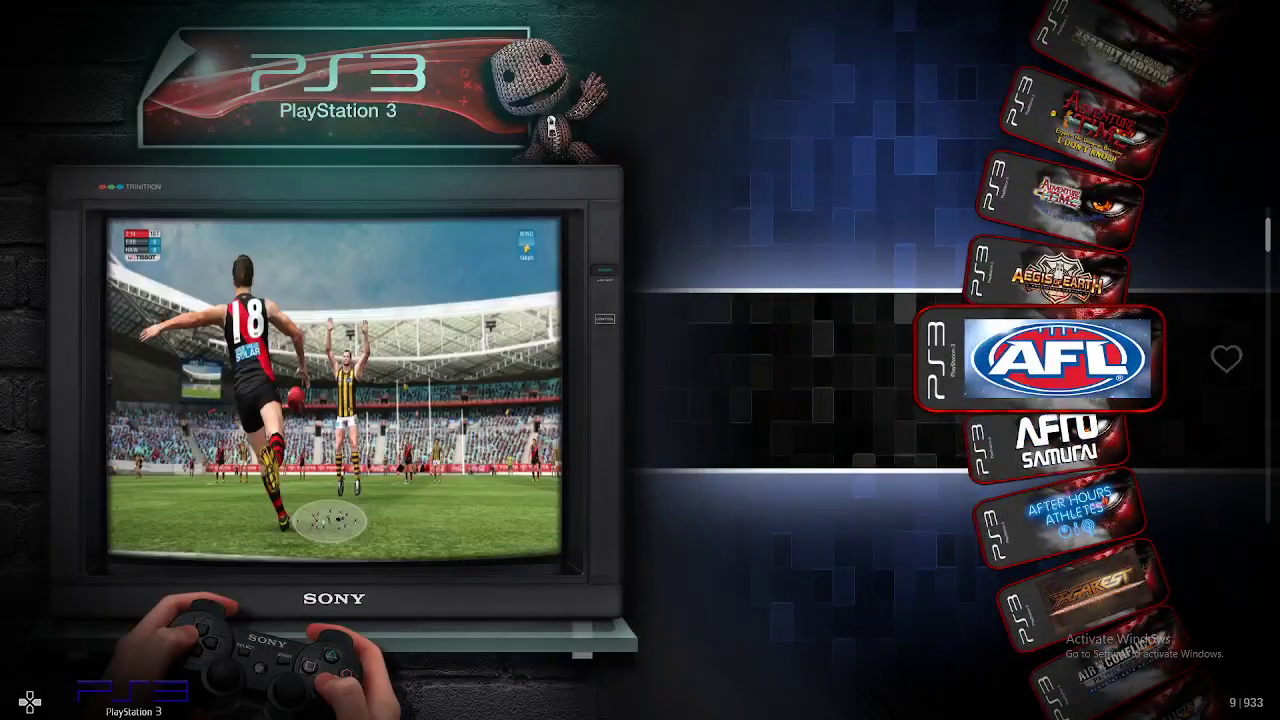
key(Escape)
View the PlayStation 2 game list, browse the original PlayStation's games, and return to the system list.
key(Left)
key(Return)
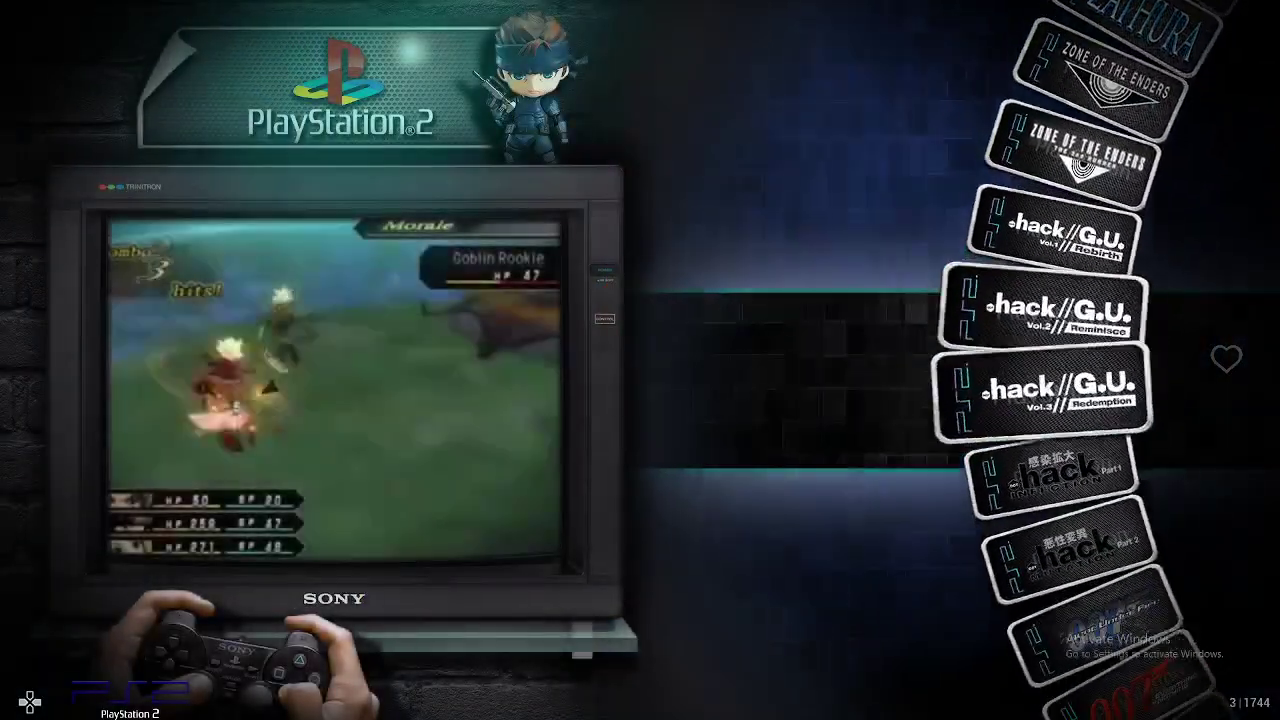
key(Escape)
key(Left)
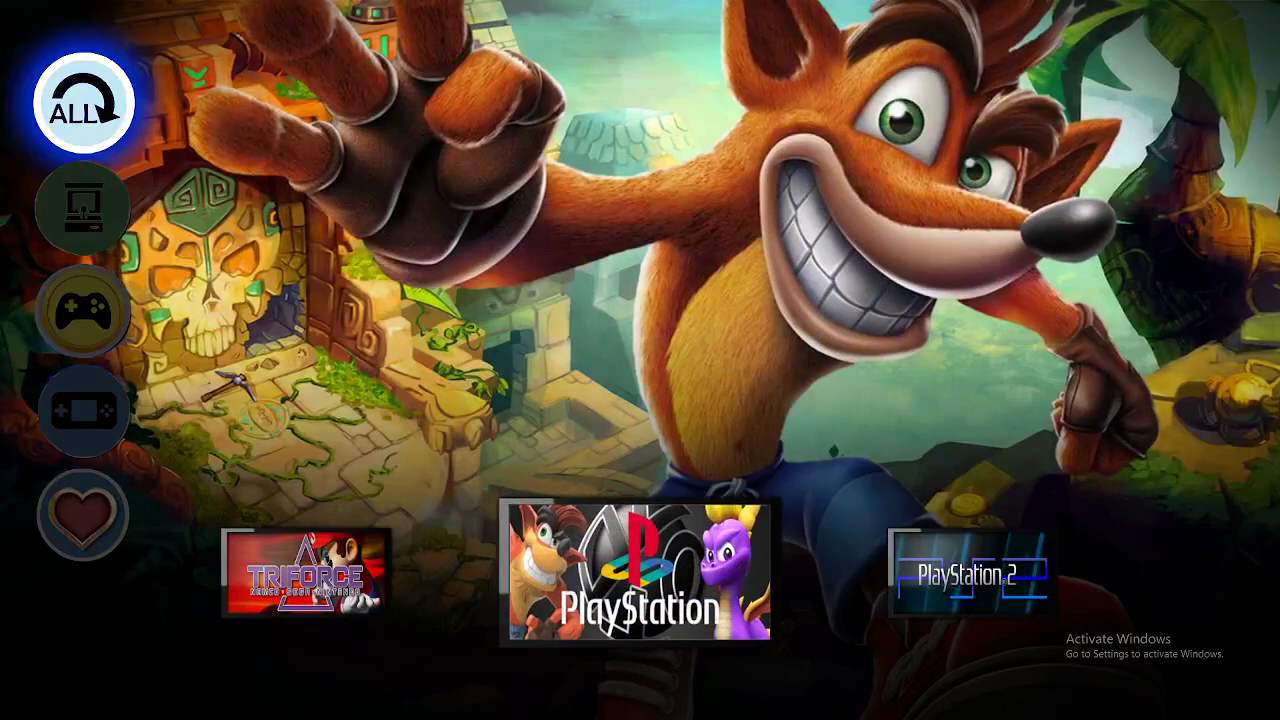
key(Return)
key(Down)
key(Down)
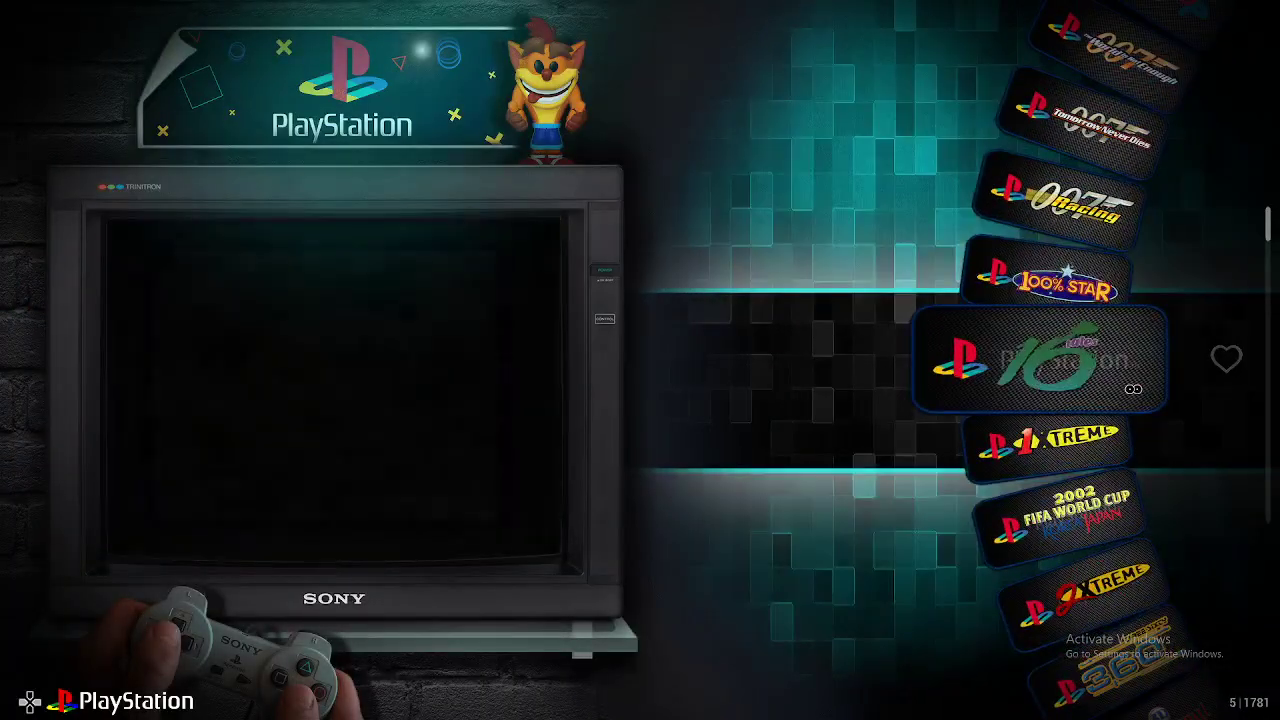
key(Escape)
Move past Triforce and Sega Saturn Japan to Sega Saturn, view its game list, and exit it.
key(Left)
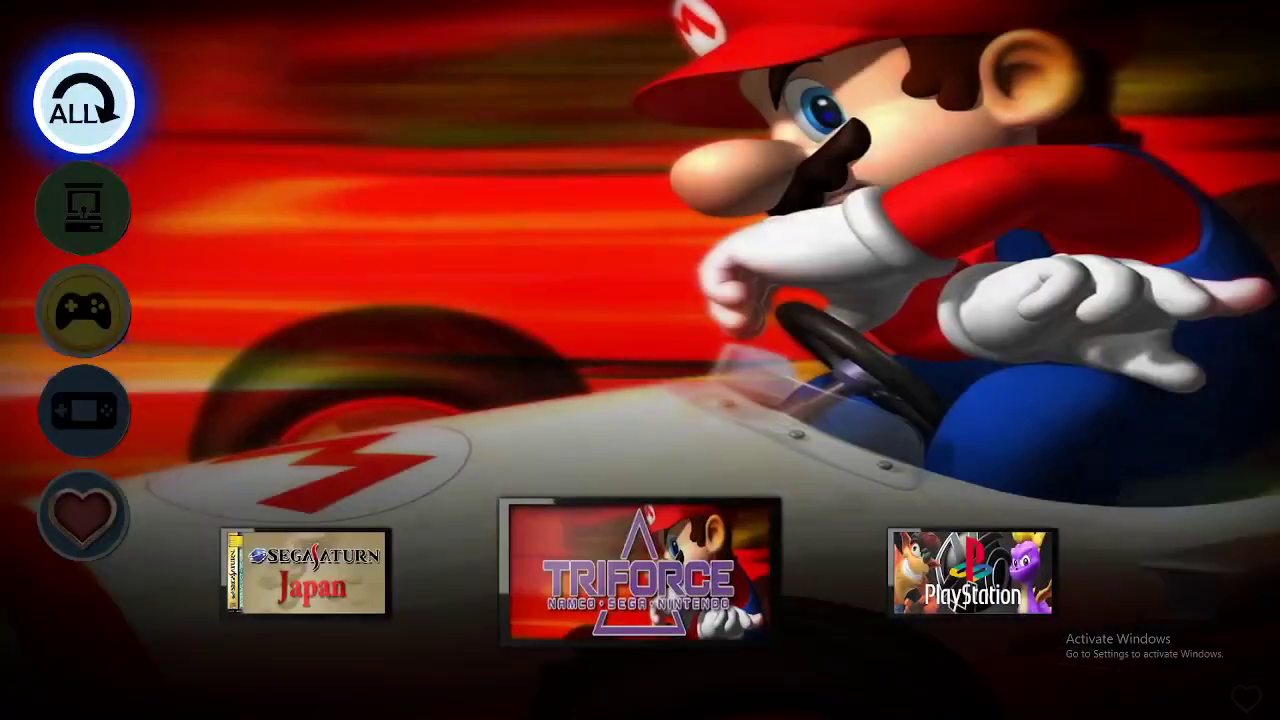
key(Left)
key(Left)
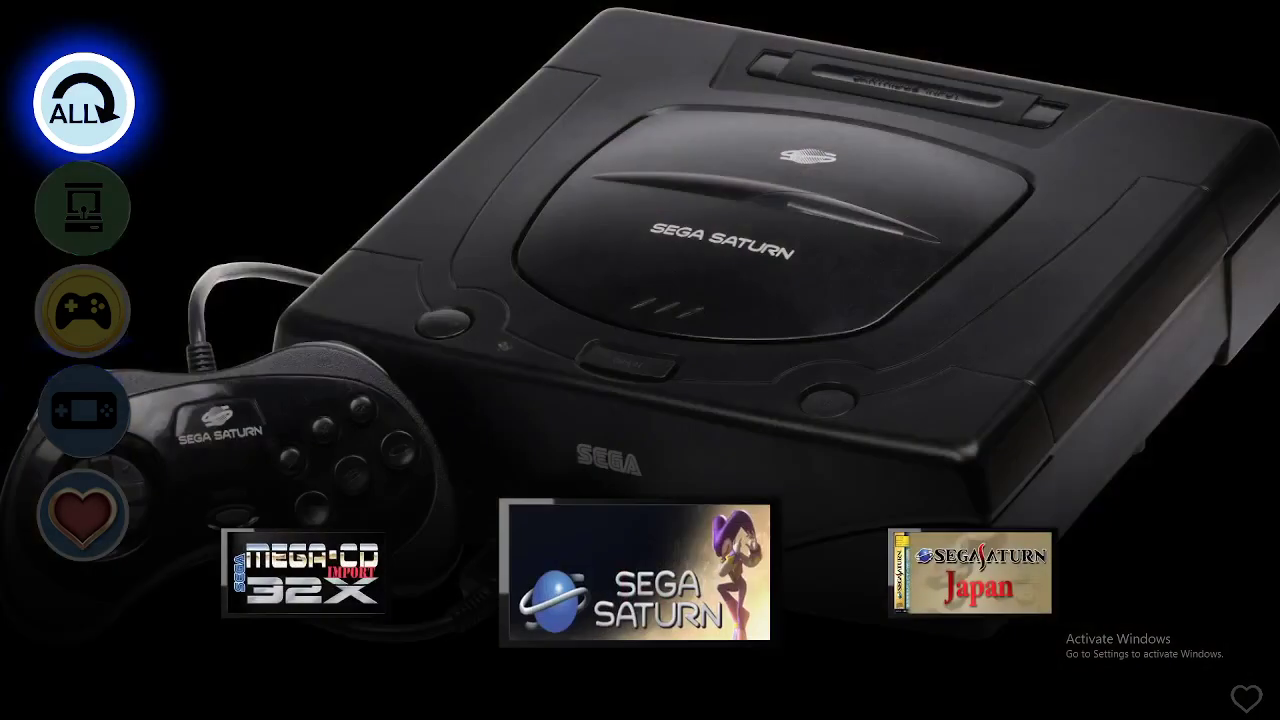
key(Return)
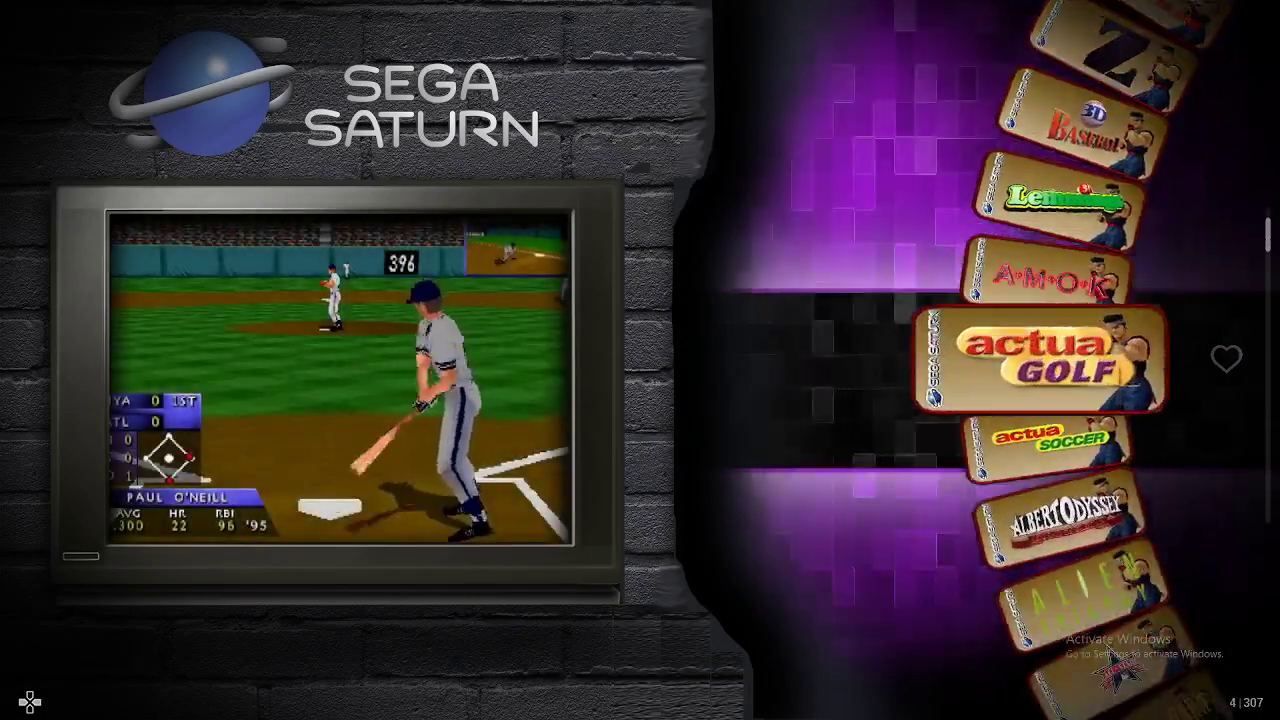
key(Escape)
Pass the Mega-CD 32X import system to the Mega Drive import system, view its games briefly, and leave it.
key(Left)
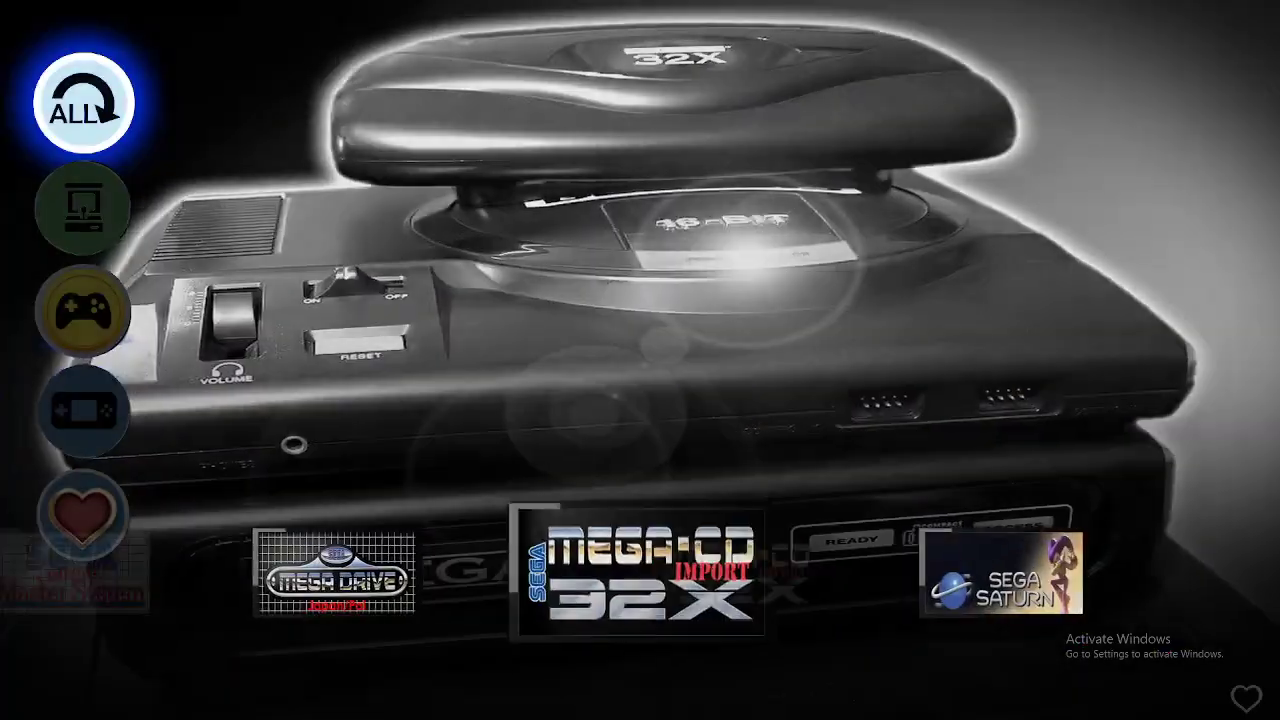
key(Left)
key(Return)
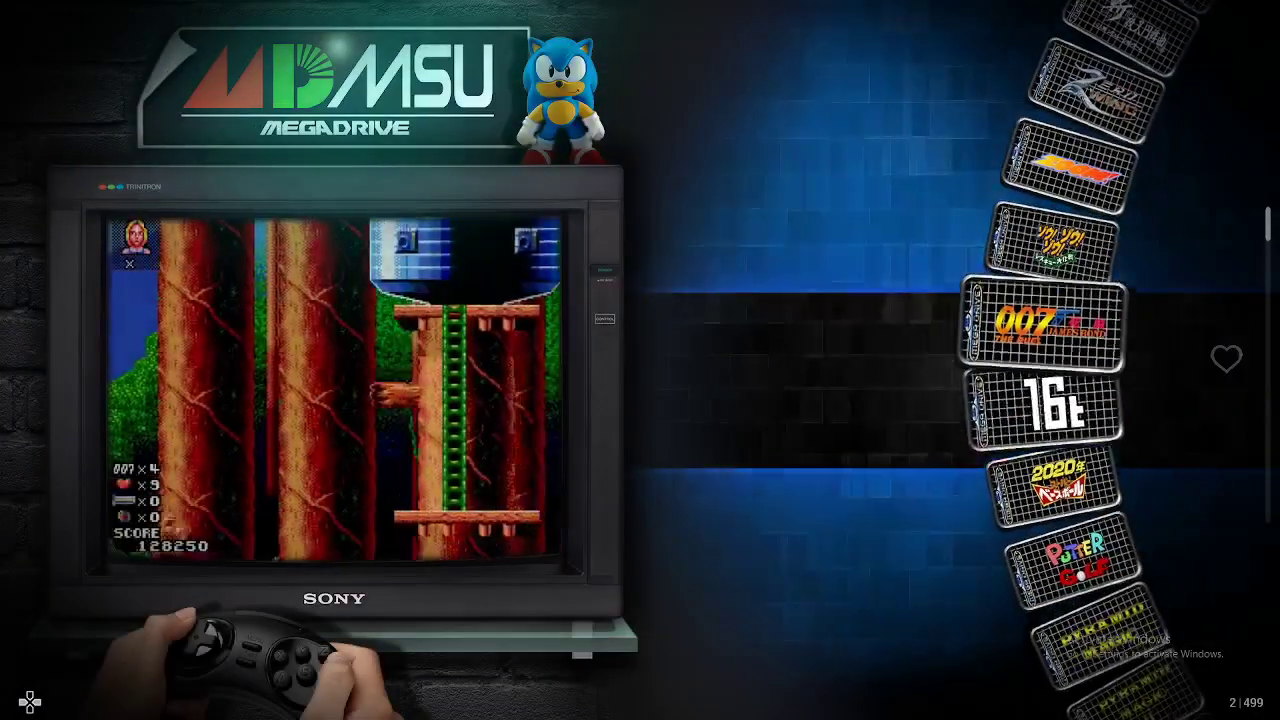
key(Escape)
Go to Sega Master System, look over its game list, and return to the system list.
key(Left)
key(Left)
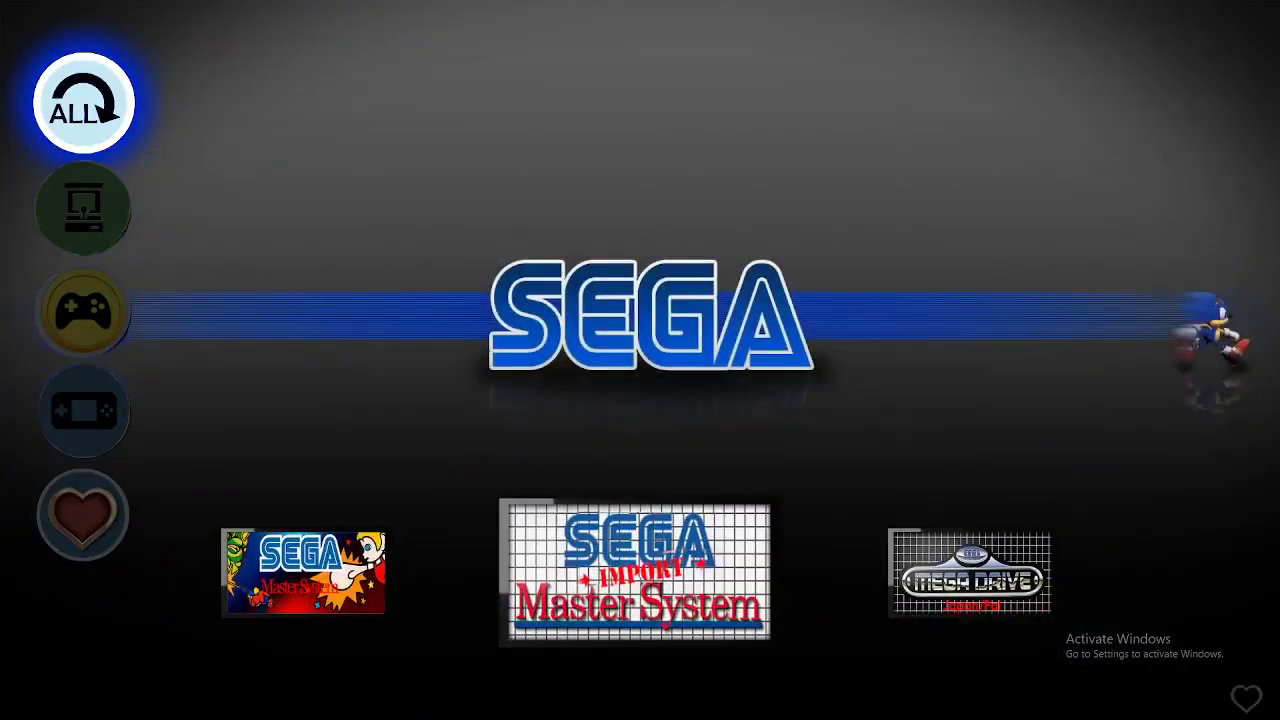
key(Return)
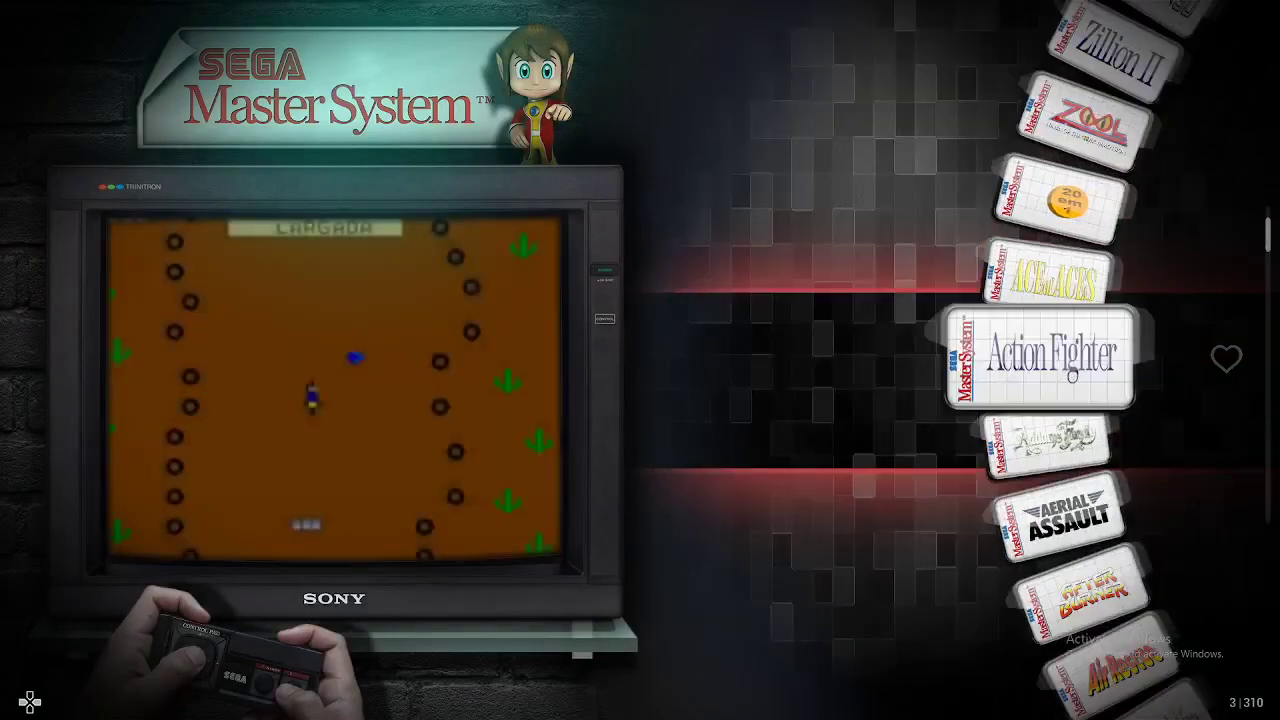
key(Escape)
Move past Game Gear and the Dreamcast import system to Dreamcast, view its games, and exit the list.
key(Left)
key(Left)
key(Left)
key(Left)
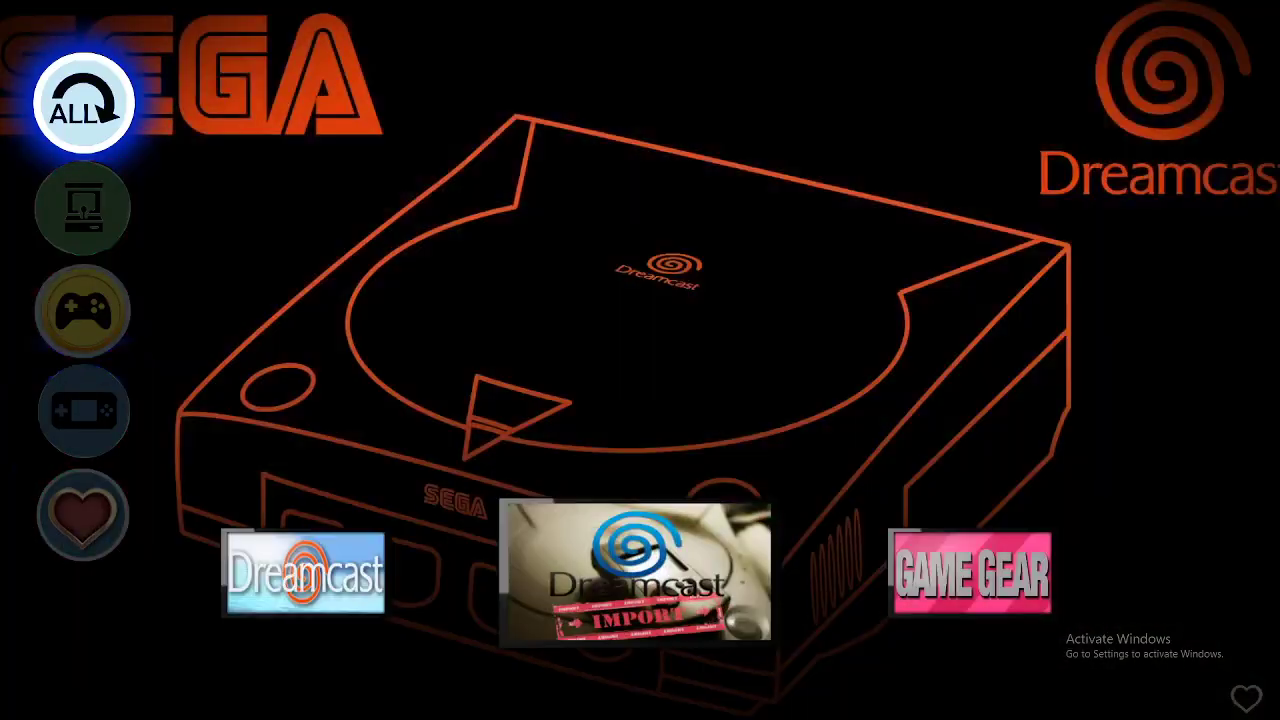
key(Return)
key(Down)
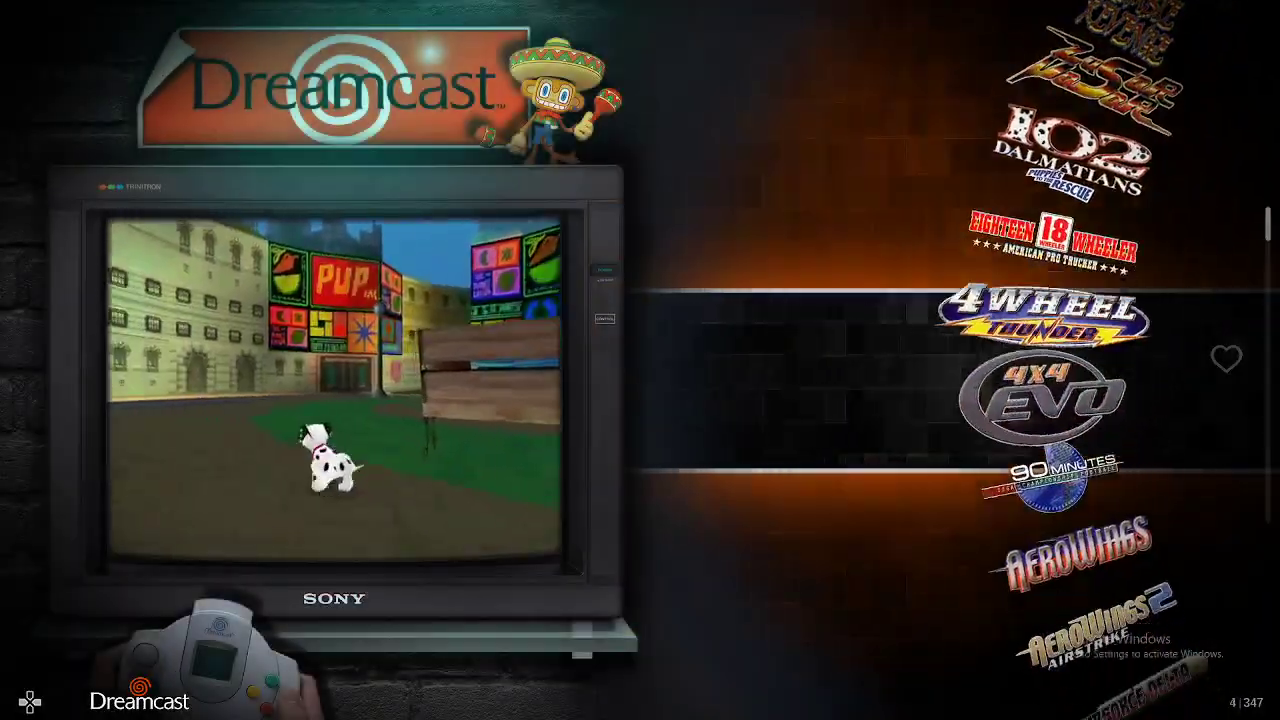
key(Escape)
Browse past Sega Ages PS2 Classics Collection and Sega 32X to Super Nintendo CD, view its games, and leave it.
key(Left)
key(Left)
key(Left)
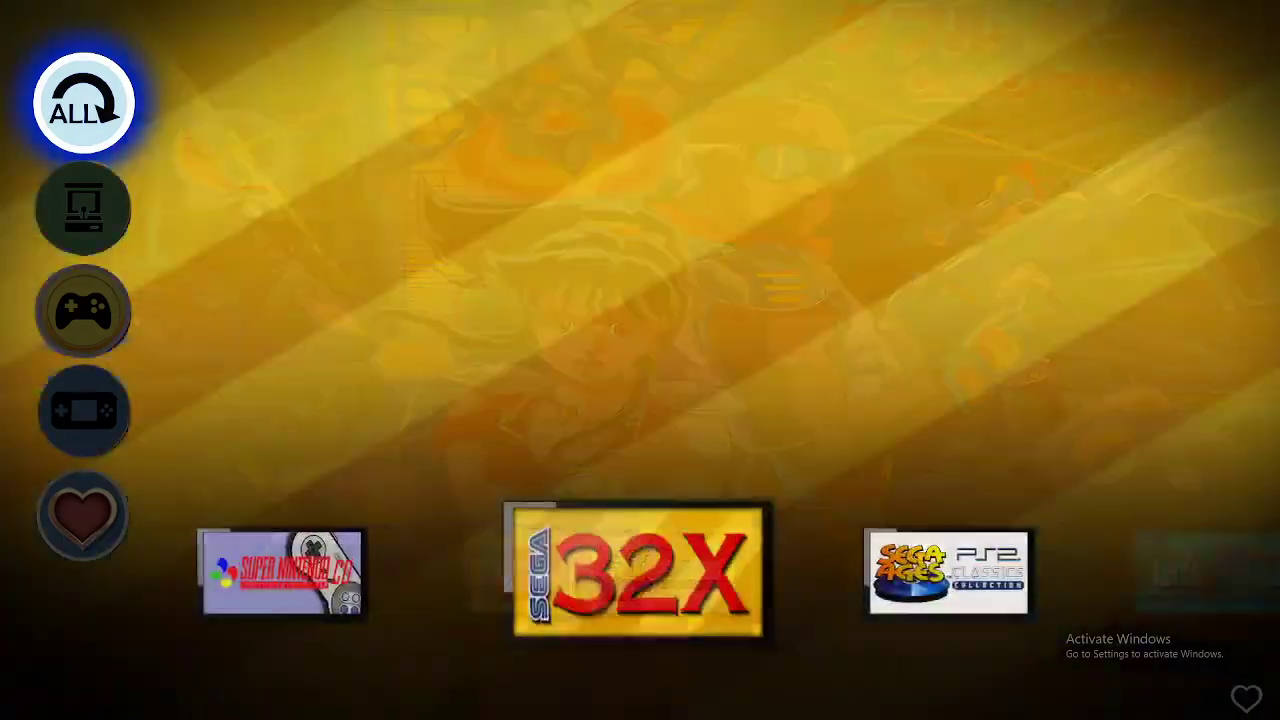
key(Left)
key(Left)
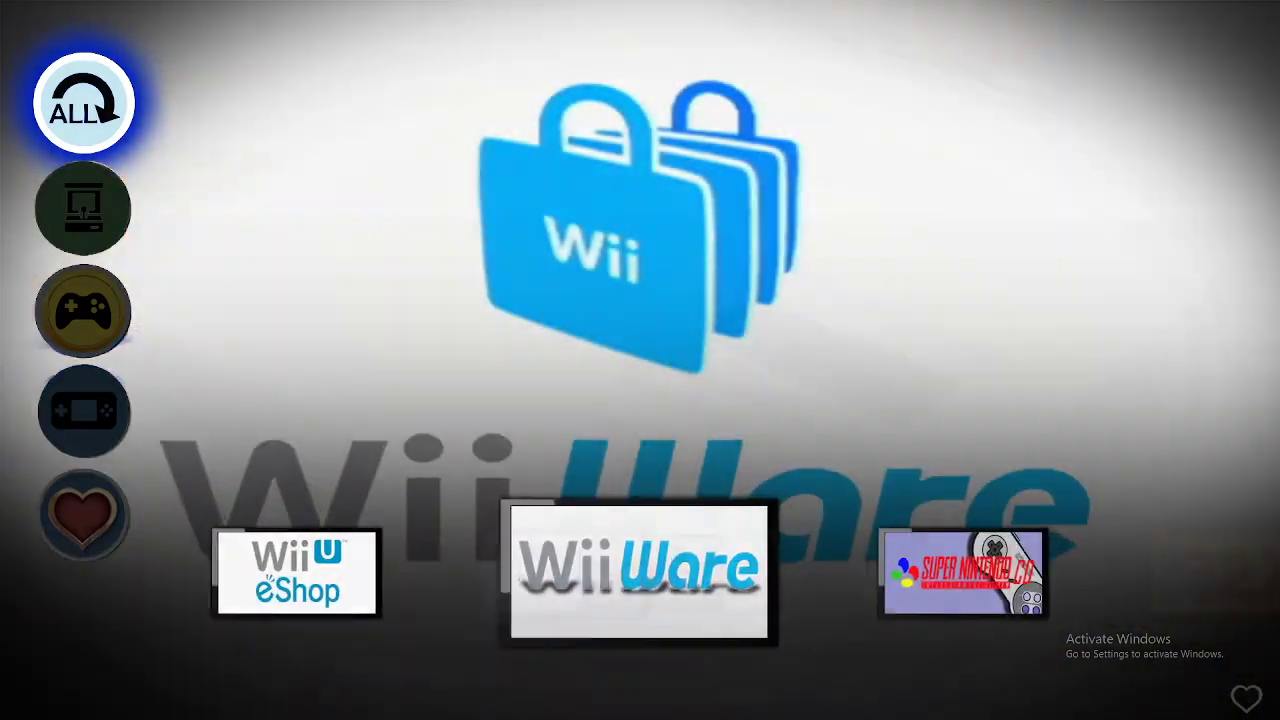
key(Right)
key(Return)
key(Down)
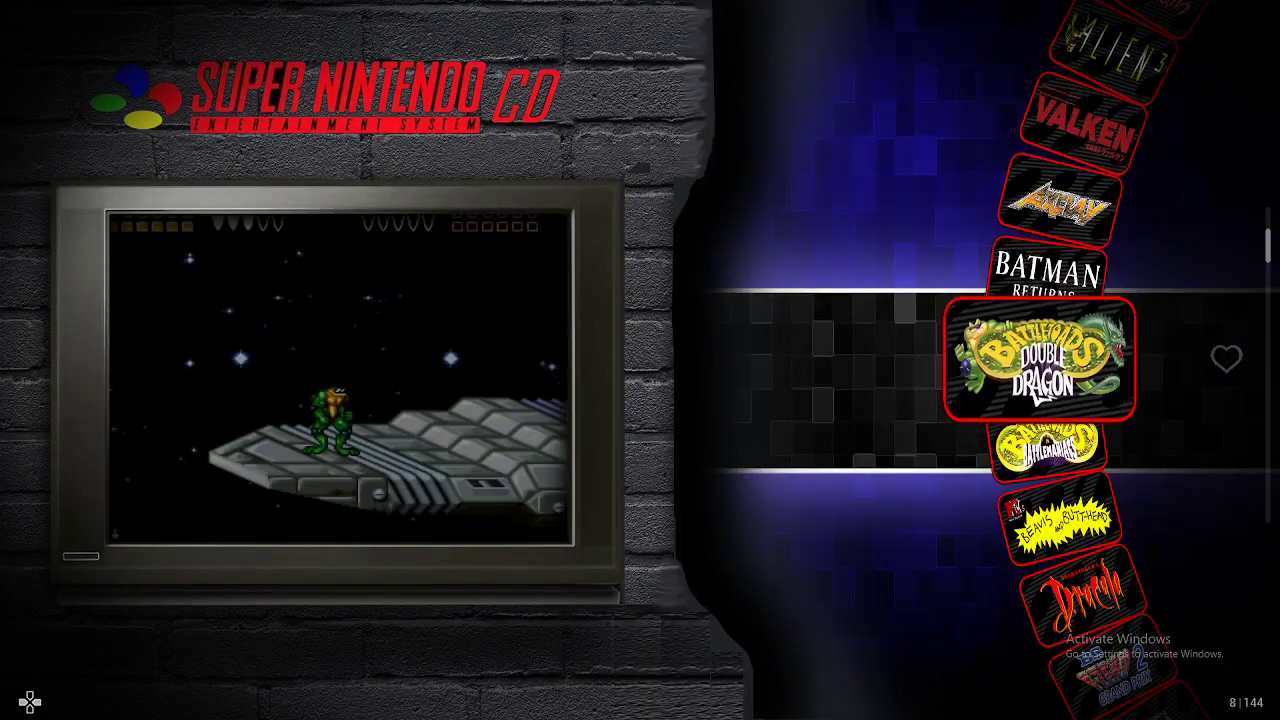
key(Escape)
Pass WiiWare and Wii U eShop to the Wii U system, browse its game list, and return to the systems.
key(Left)
key(Left)
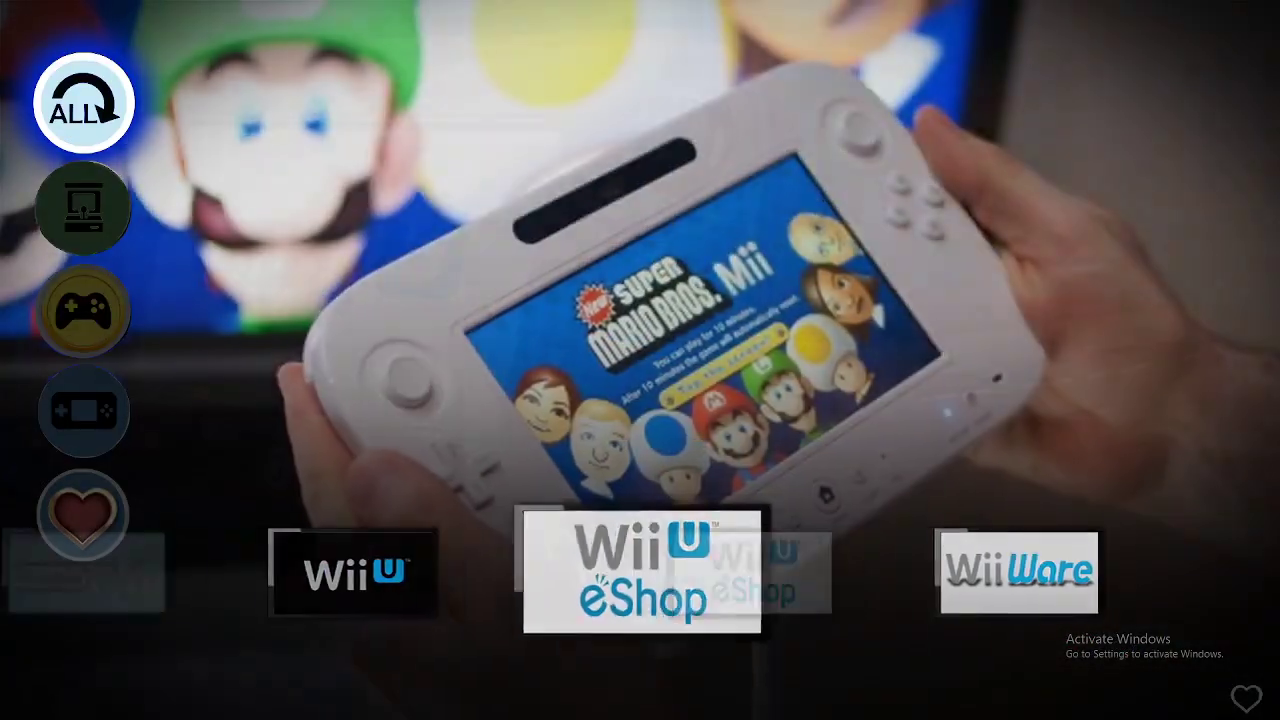
key(Left)
key(Return)
key(Down)
key(Down)
key(Down)
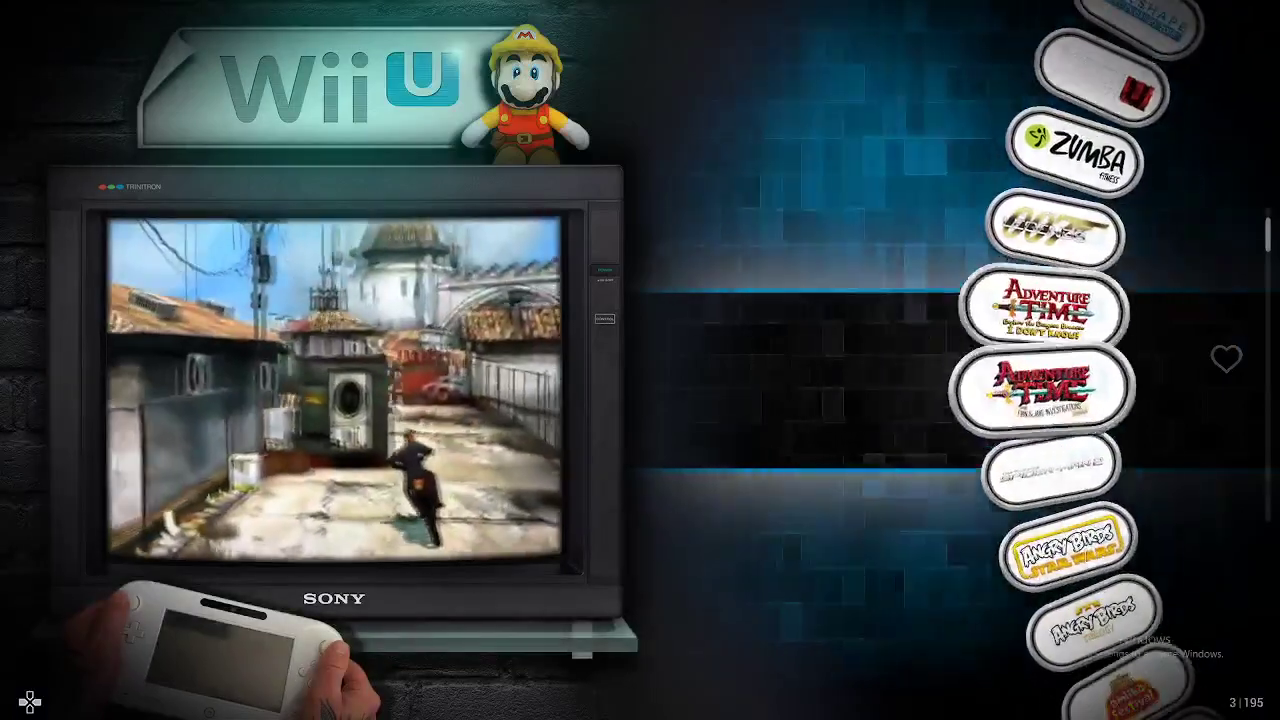
key(Escape)
Move past Nintendo Wii, Super Game Boy, Sufami Turbo, BSX Satellaview and Pokémon Mini to GameCube, view its games, and exit.
key(Left)
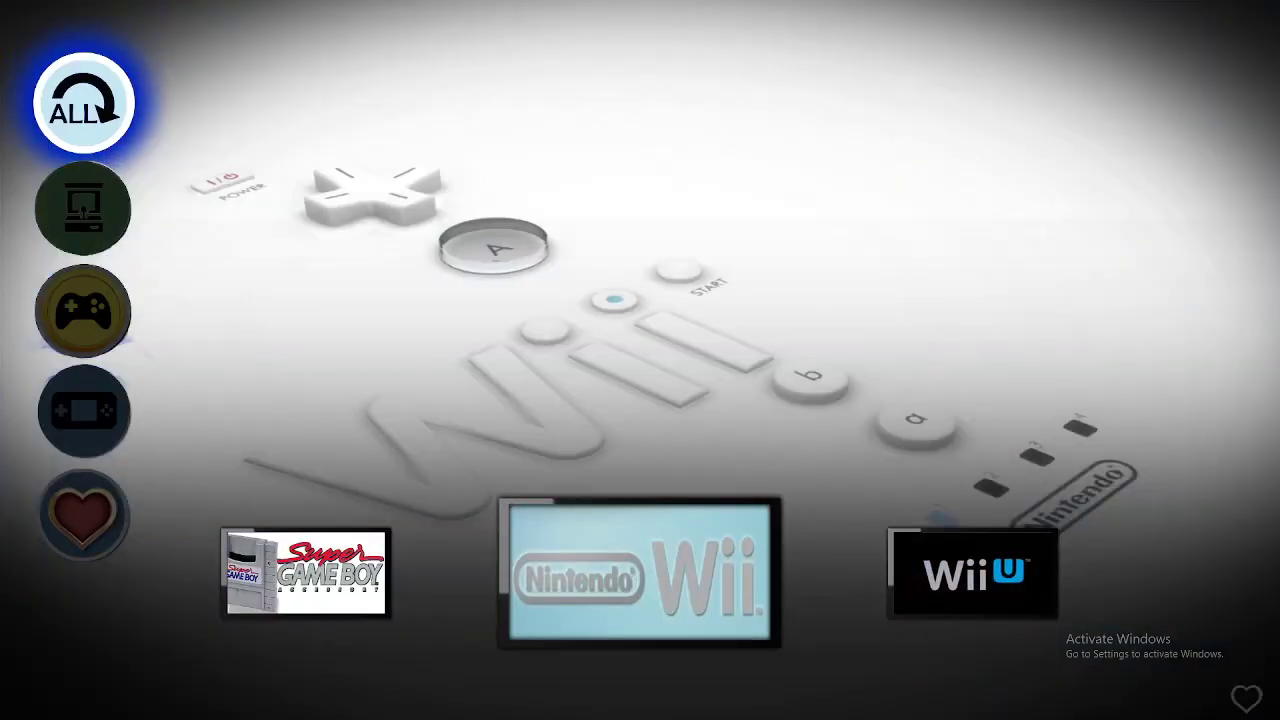
key(Left)
key(Left)
key(Left)
key(Left)
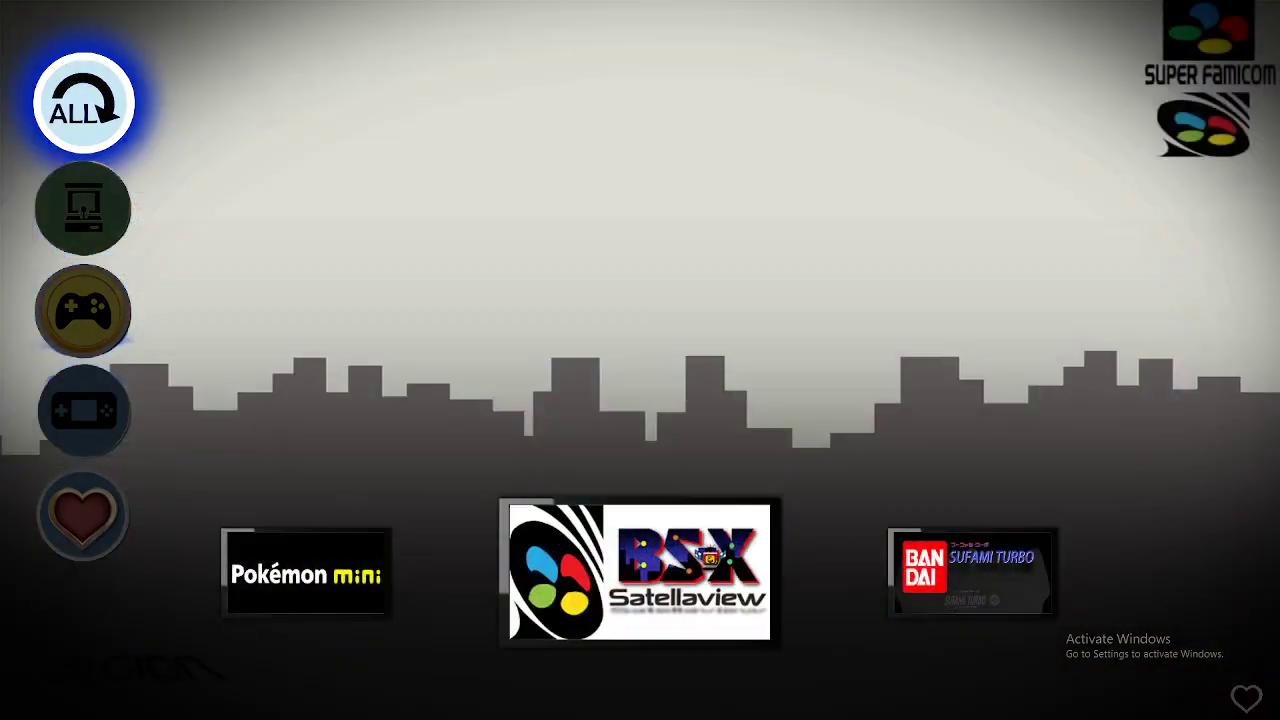
key(Left)
key(Left)
key(Return)
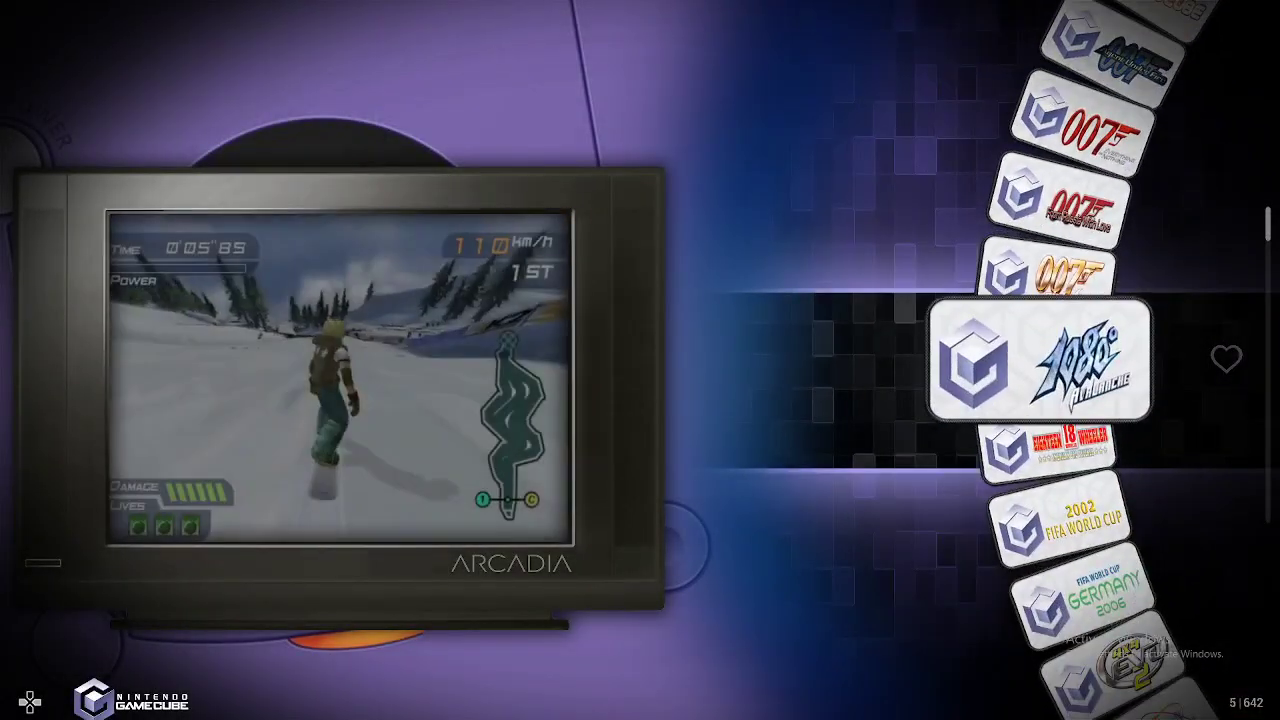
key(Escape)
Browse back past Famicom Disk System, Nintendo DS and Nintendo 64 Disk Drive to Nintendo 64, view its game list, and exit.
key(Left)
key(Left)
key(Left)
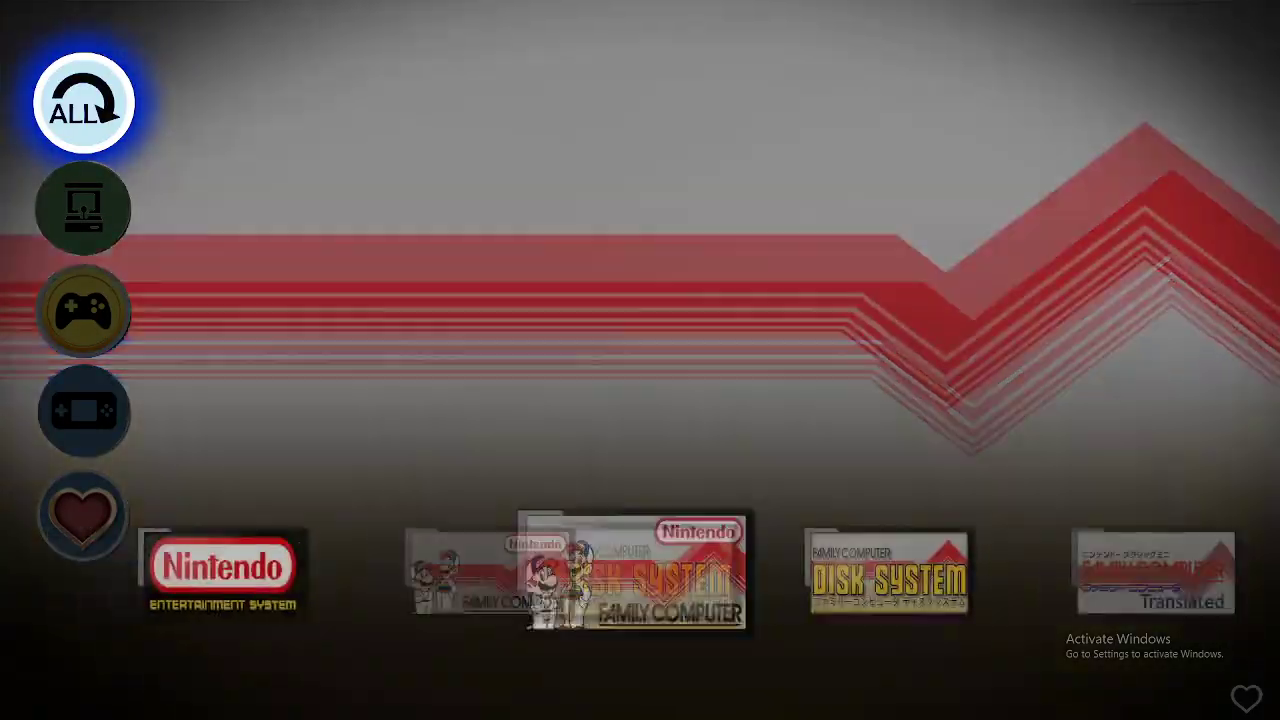
key(Left)
key(Left)
key(Left)
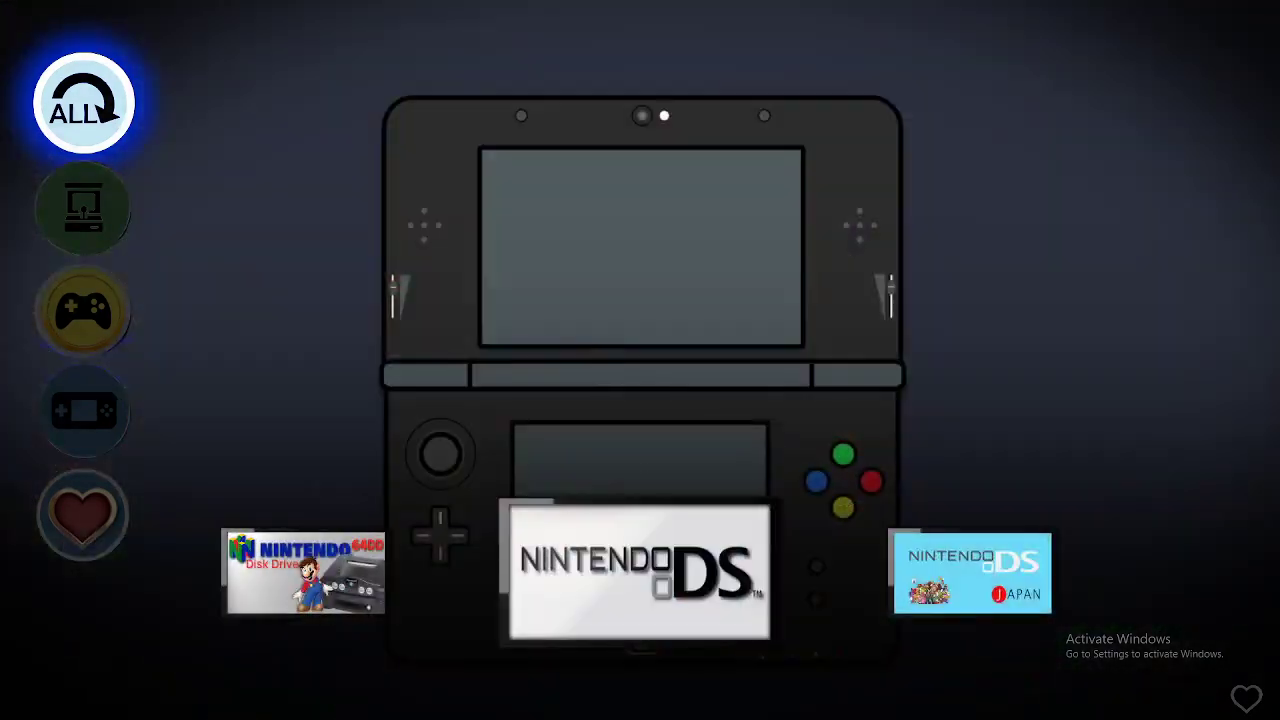
key(Return)
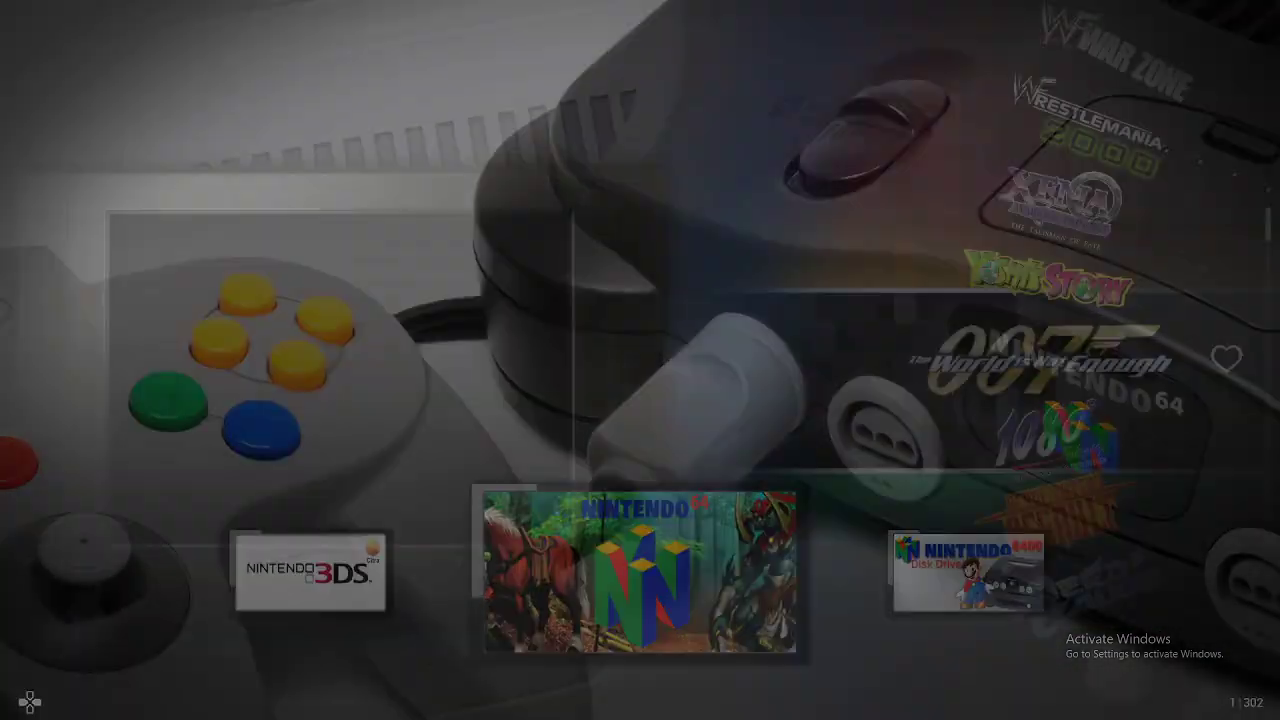
key(Escape)
Move back past Nintendo 3DS, CDTV, NES HD Hacks, Zinc, Hyper NeoGeo 64 and ST-V to CP System III.
key(Left)
key(Left)
key(Left)
key(Left)
key(Left)
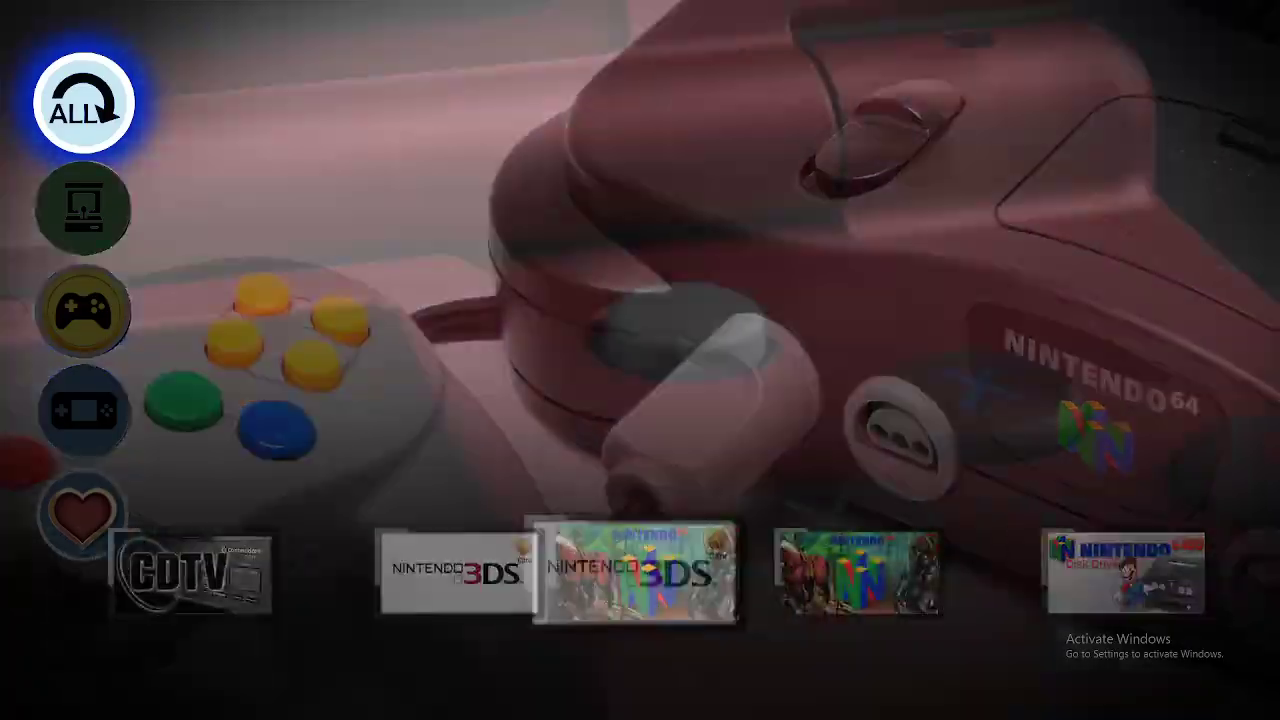
key(Left)
key(Left)
key(Left)
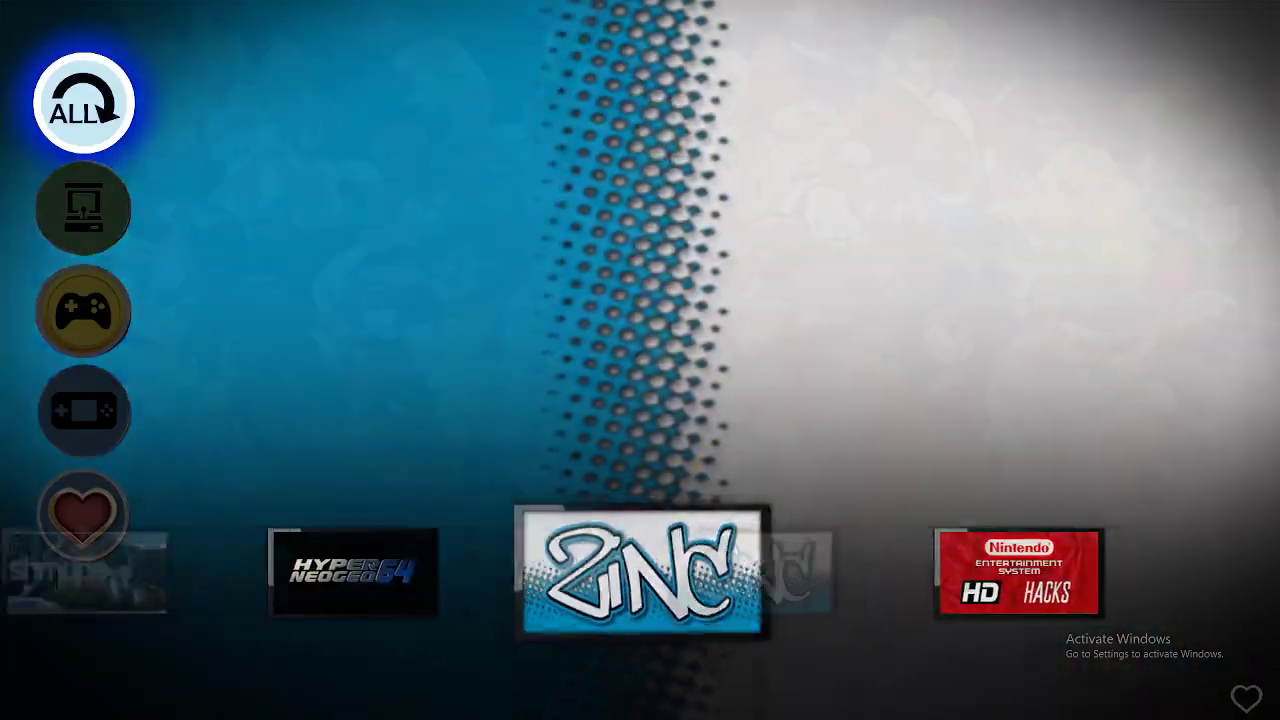
key(Left)
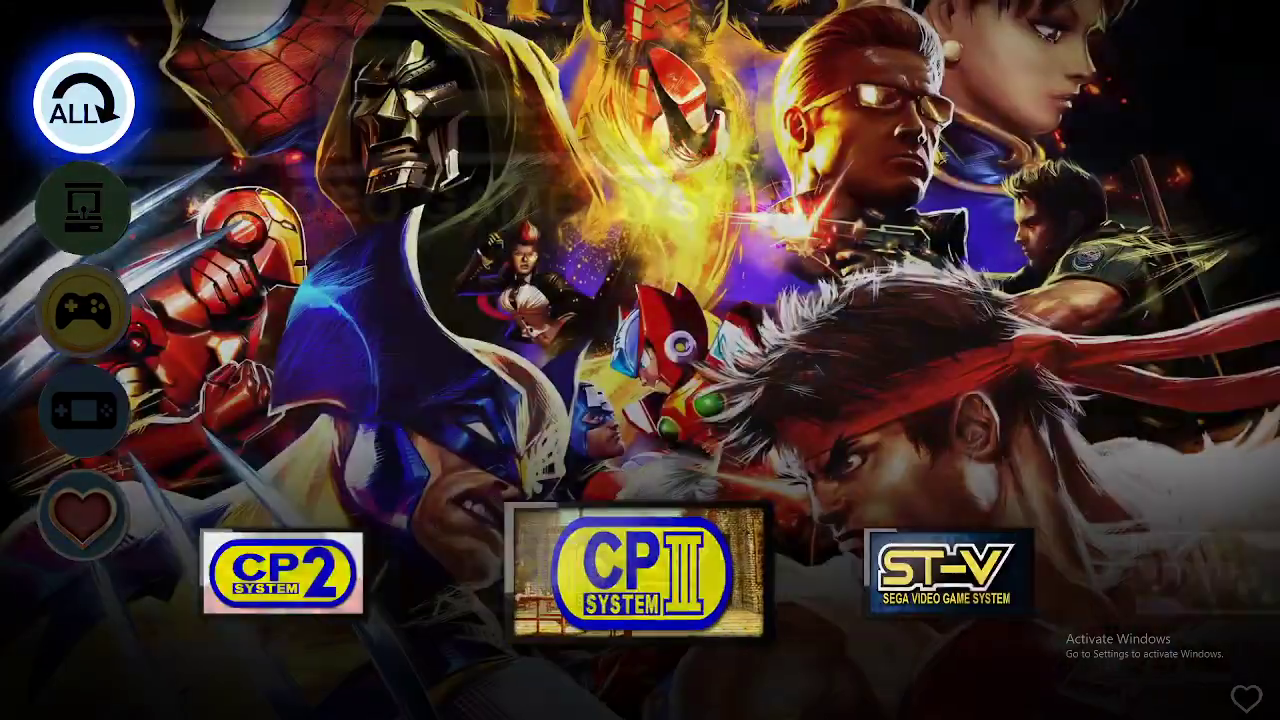
key(Left)
key(Right)
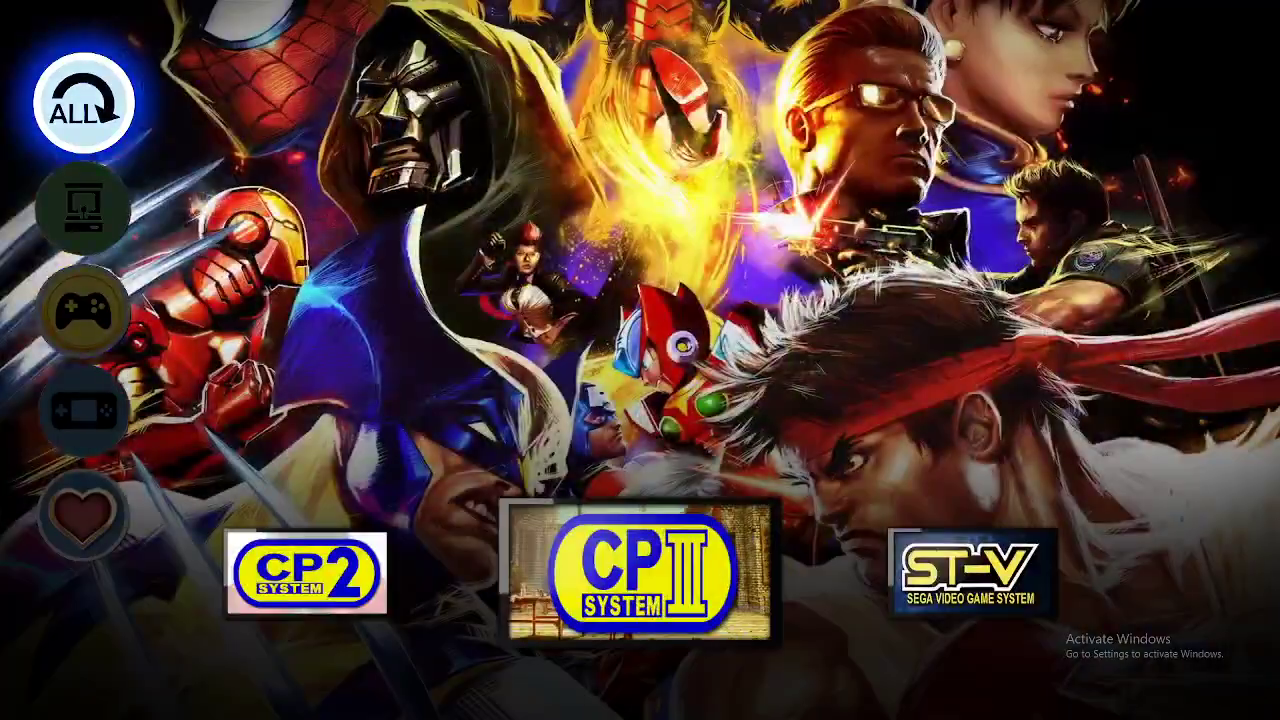
Browse the CP System III game list, return to the systems, and move back to CP System 2.
key(Return)
key(Down)
key(Down)
key(Down)
key(Escape)
key(Left)
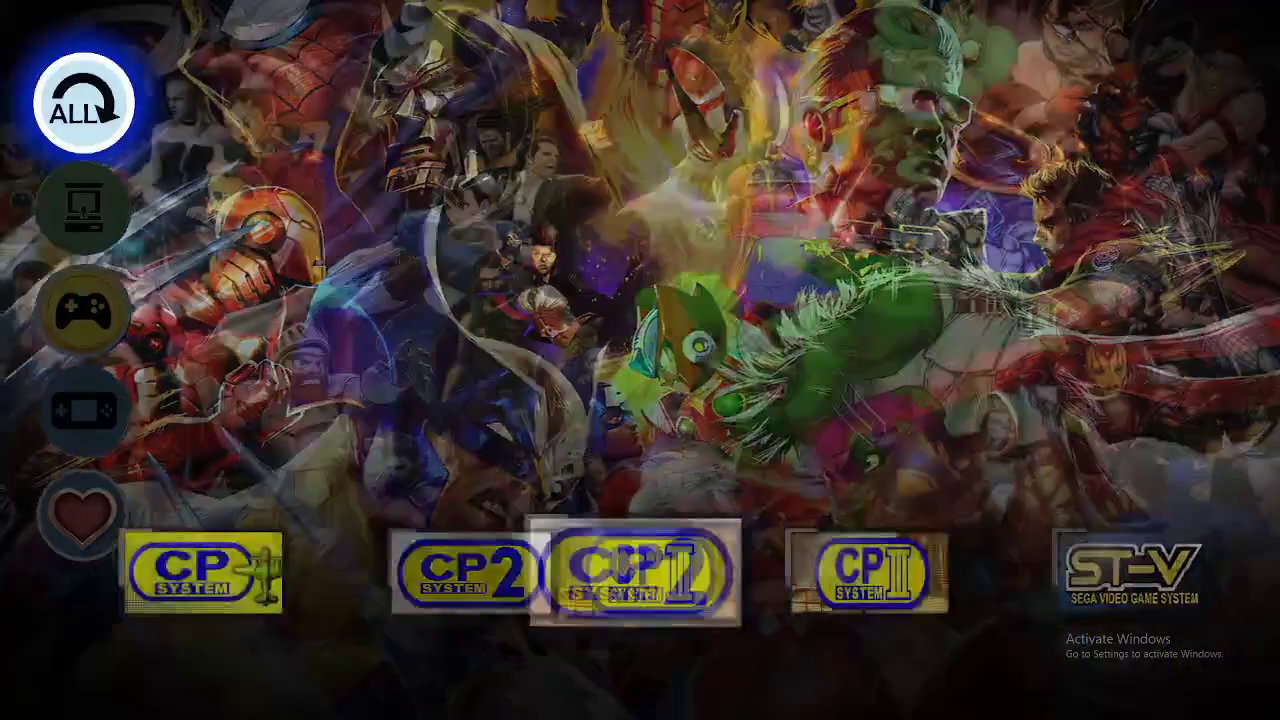
Filter the systems by the arcade category, and switch back to all systems.
key(Down)
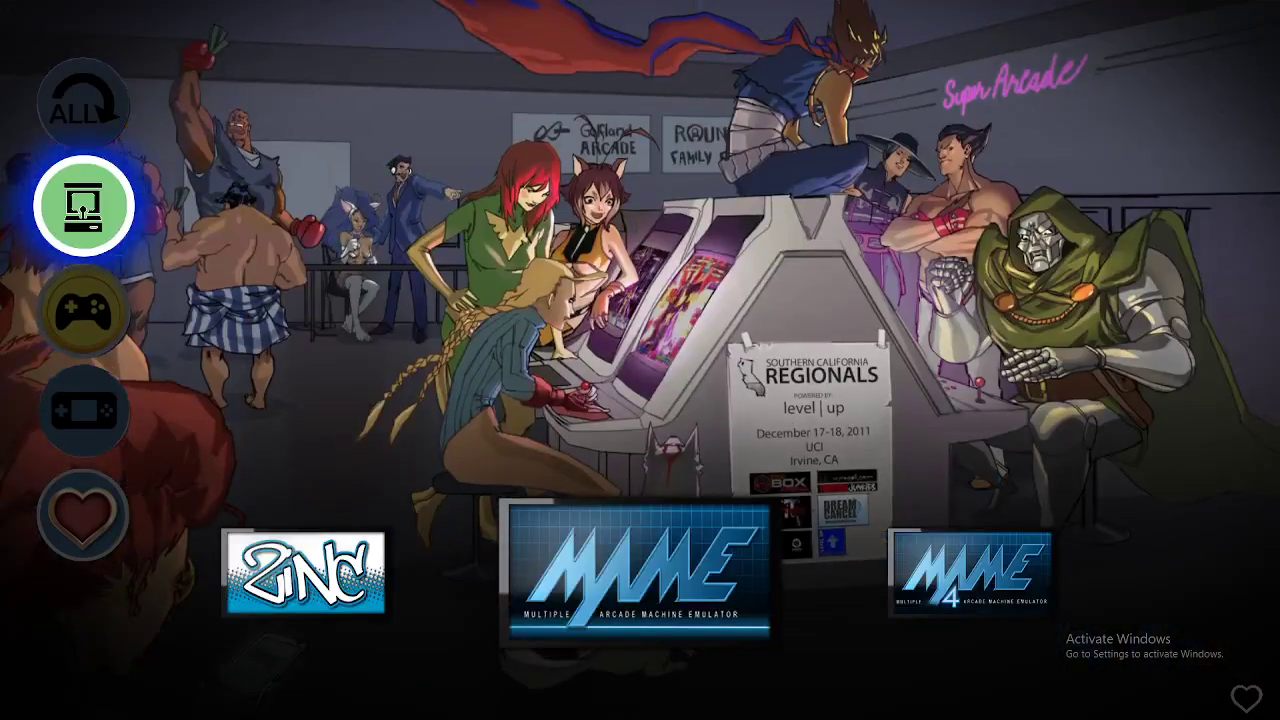
key(Up)
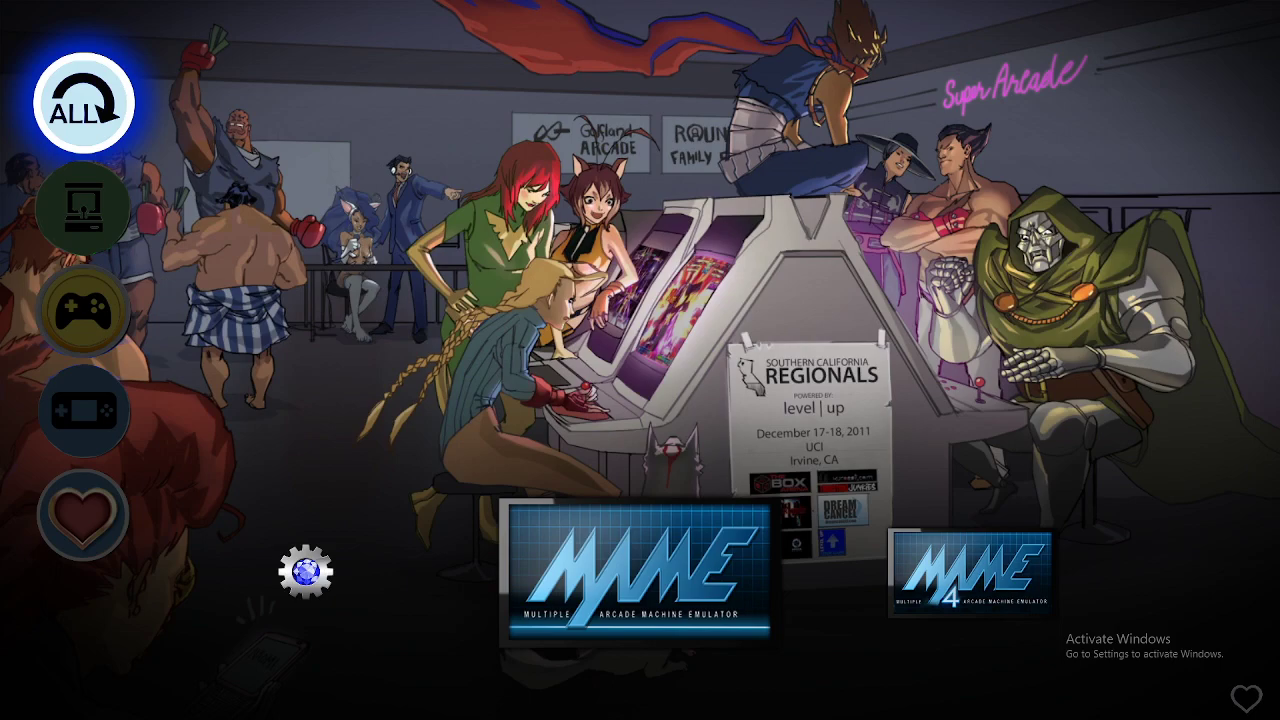
Browse from MAME past MAME 4 and Nintendo Classics to Sega Classics, and leave the frontend for the Windows desktop.
key(Right)
key(Right)
key(Right)
key(Right)
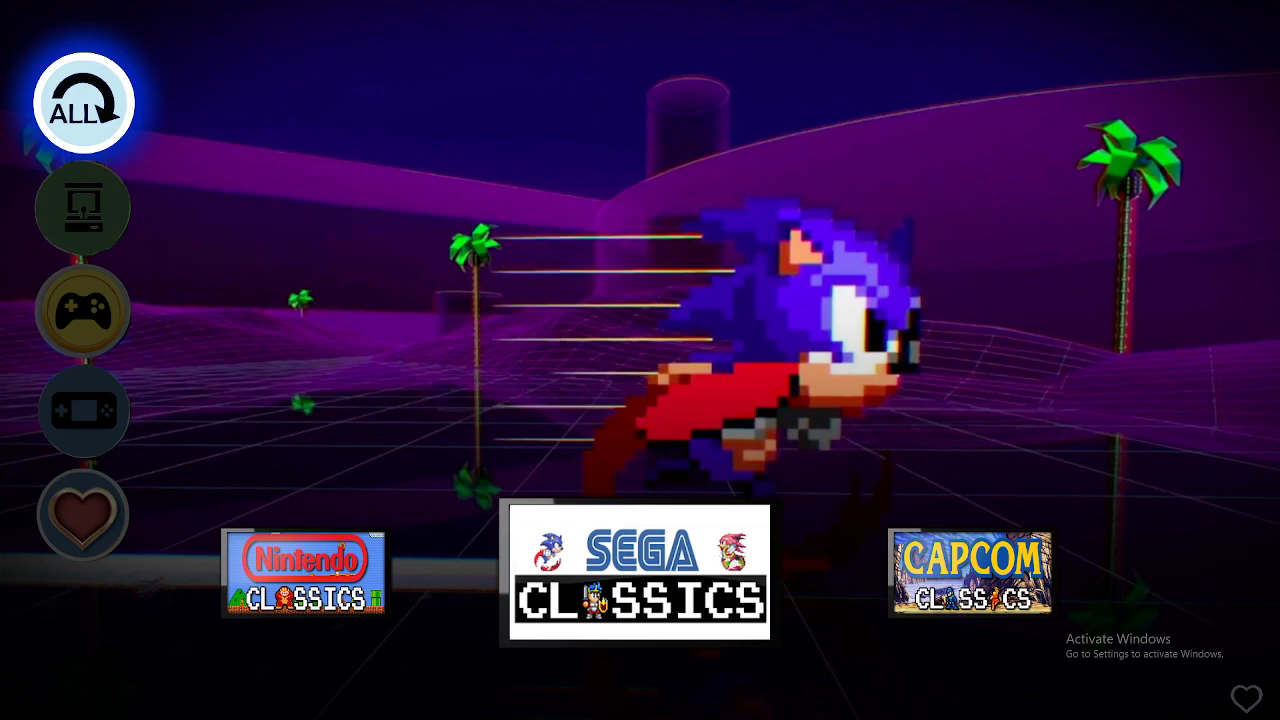
key(super)
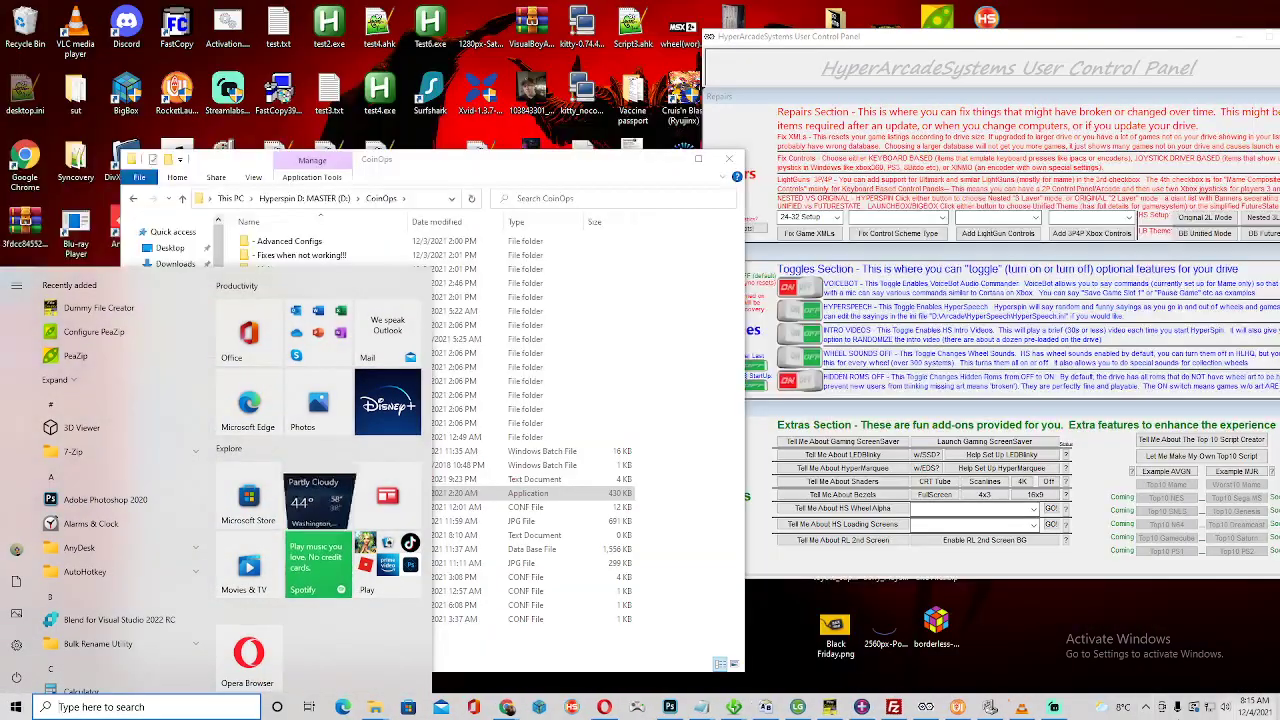